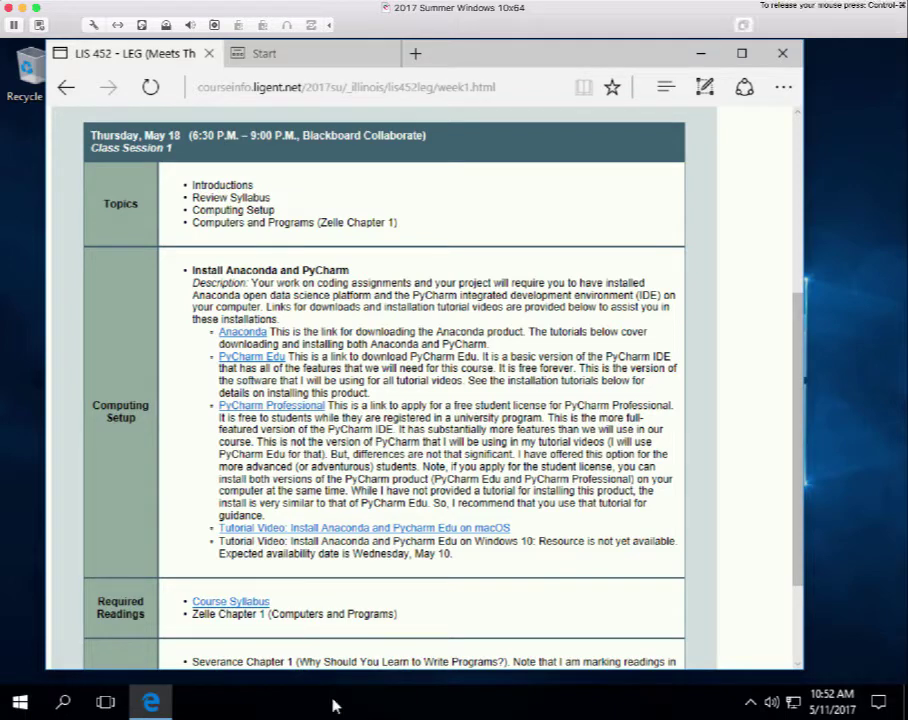
Launch Control Panel from the Start menu's Windows System folder.
click(20, 702)
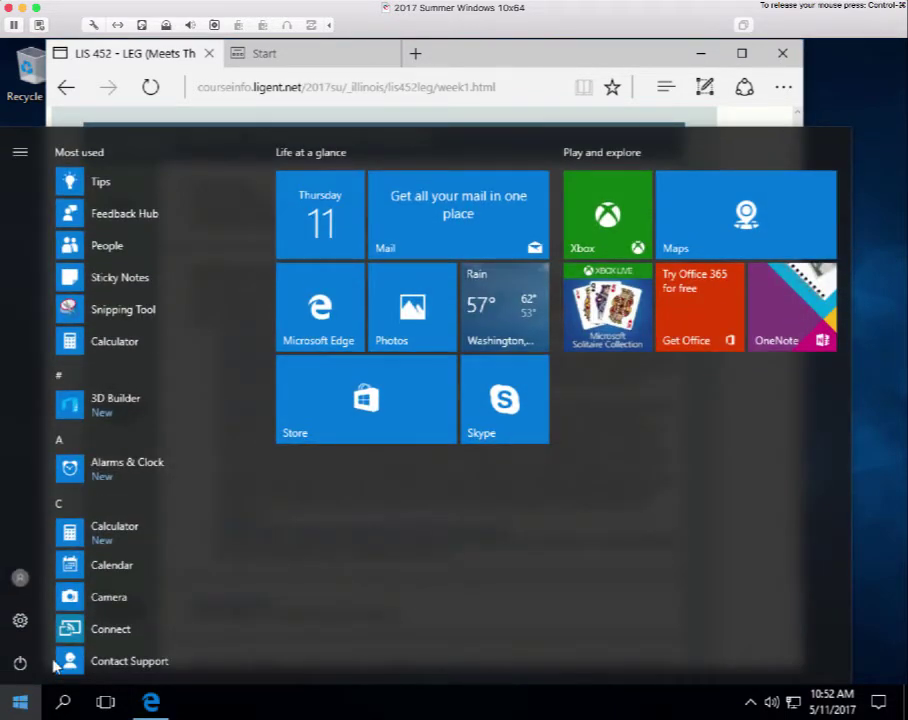
scroll(87, 625, down, 10)
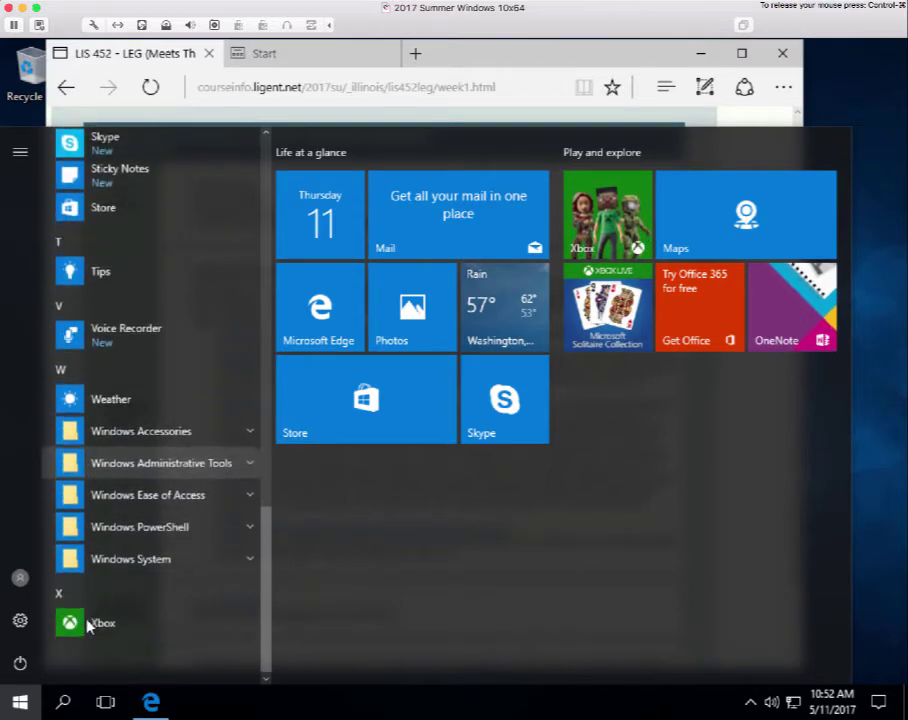
click(134, 557)
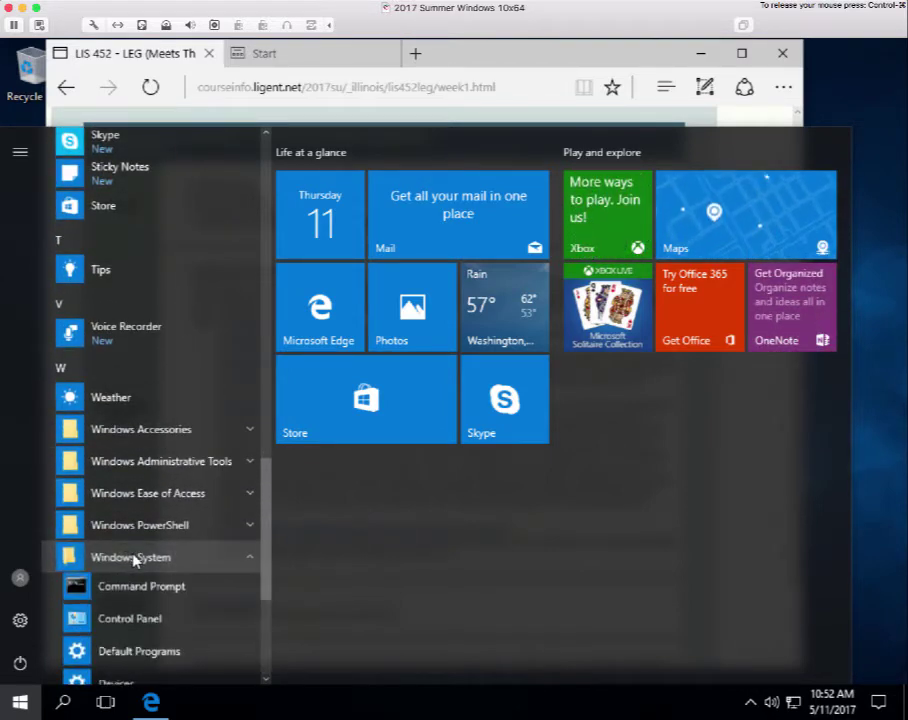
click(137, 627)
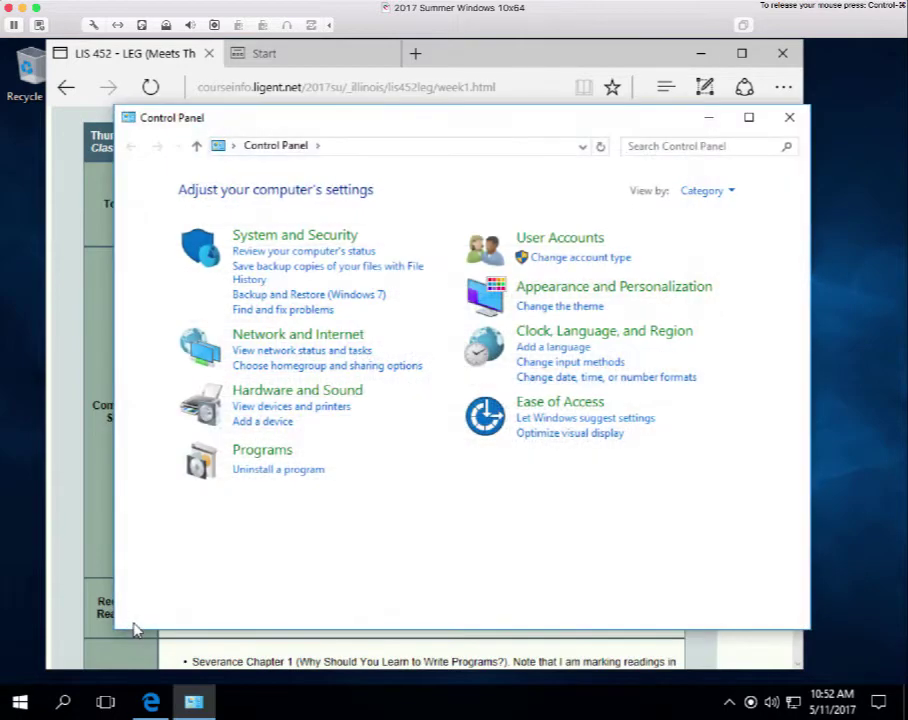
Check the system type (64-bit Windows 10 Education) under System and Security > System, then close Control Panel.
click(287, 237)
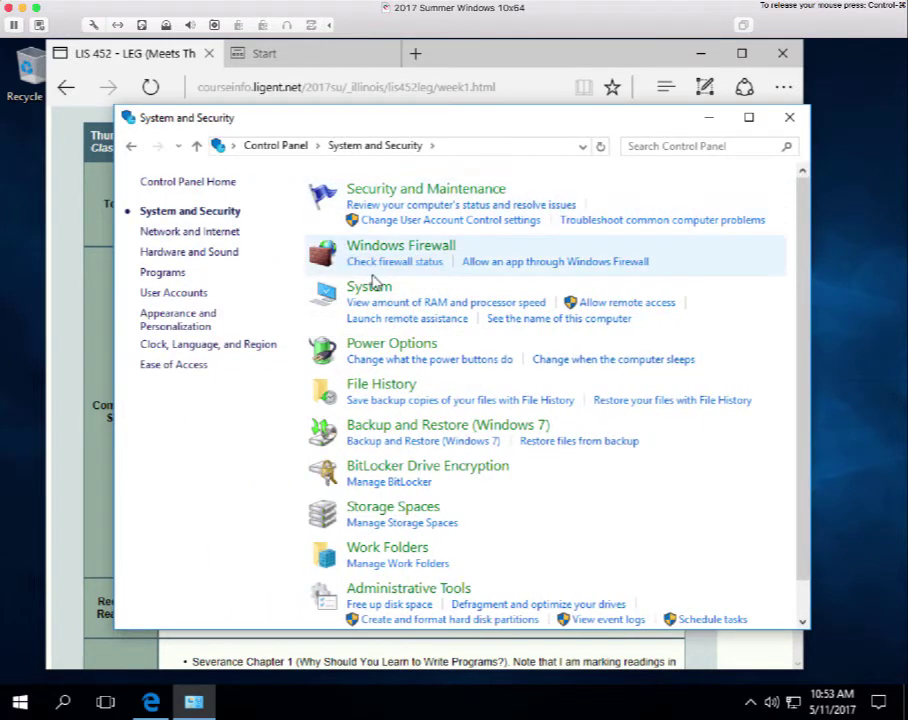
click(372, 291)
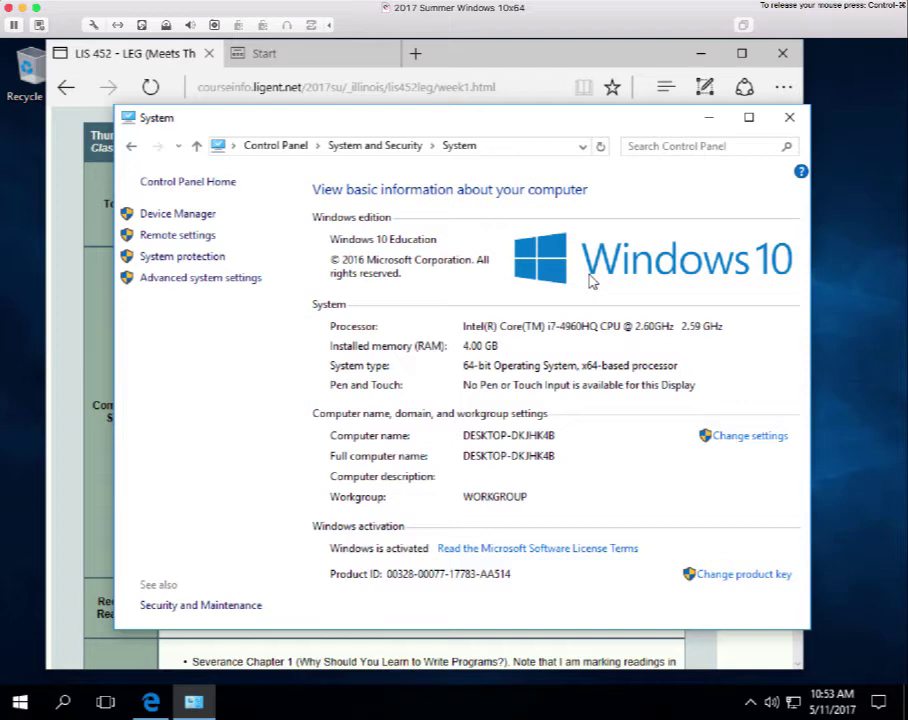
click(787, 120)
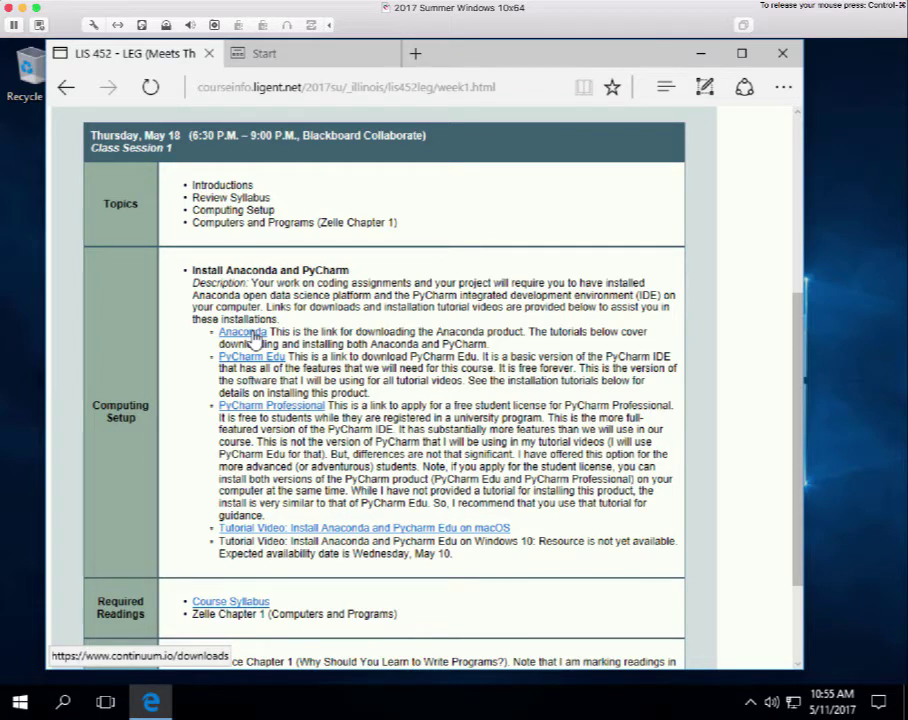
Follow the course page's Anaconda link to the continuum.io/downloads page.
click(255, 340)
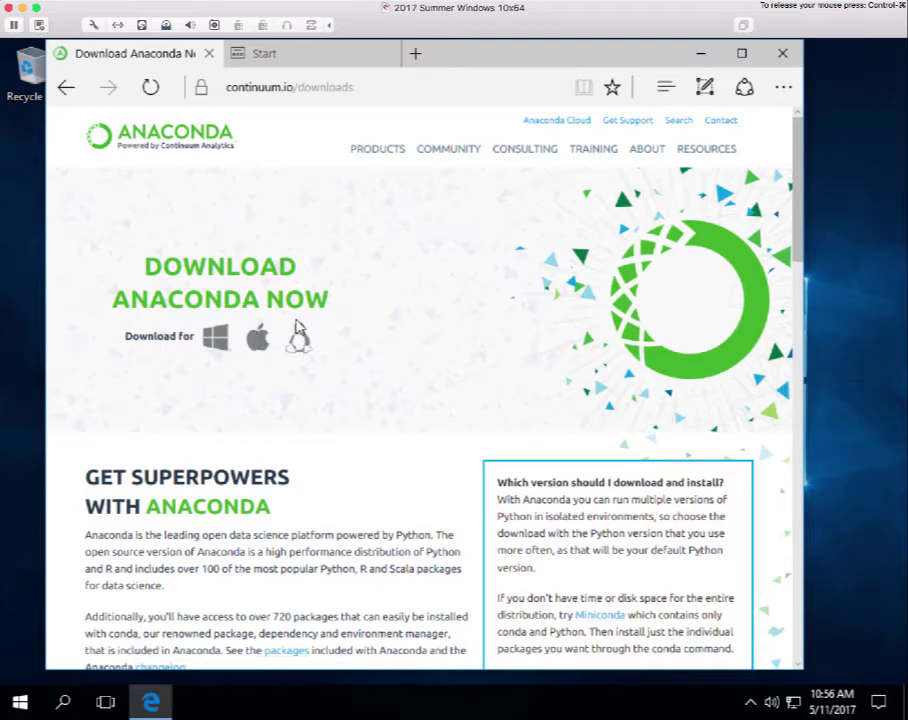
Scroll the download page to the Anaconda 4.3.1 Windows installers for Python 3.6 and 2.7.
scroll(300, 345, down, 6)
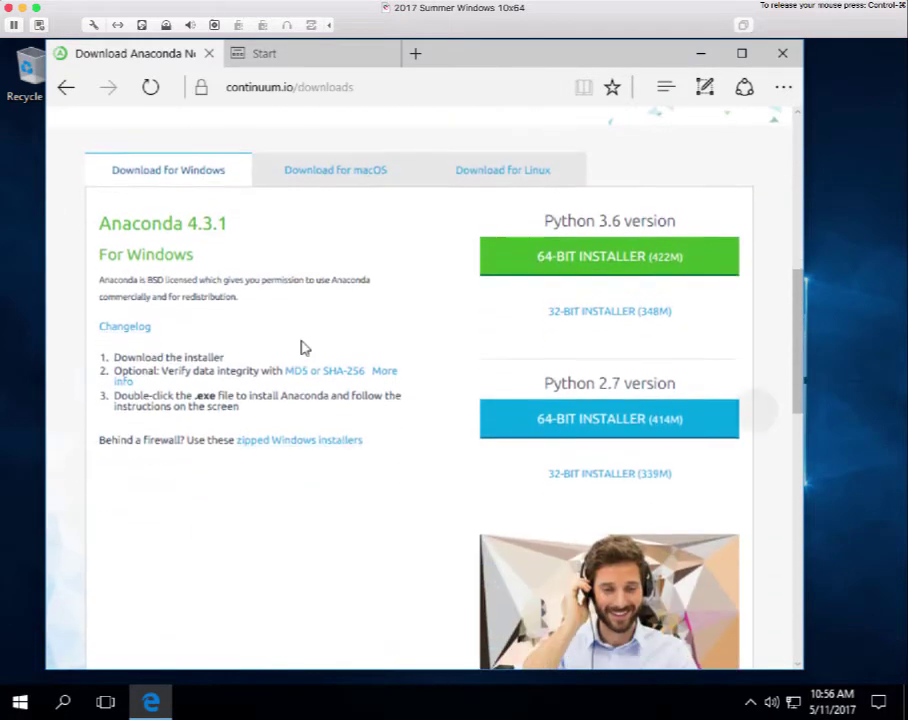
scroll(304, 347, down, 1)
scroll(304, 347, up, 1)
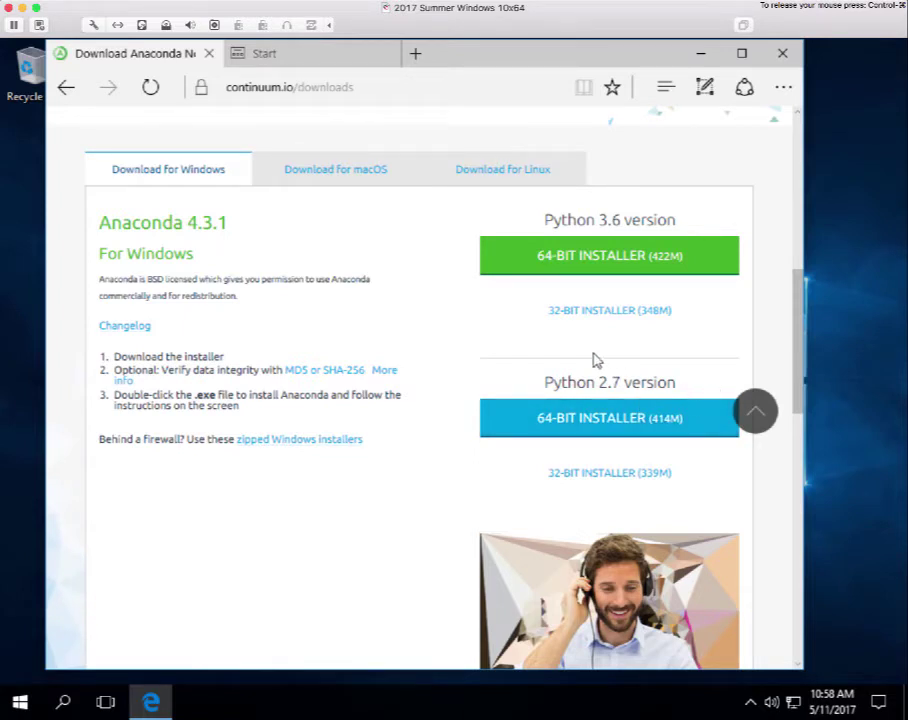
click(588, 436)
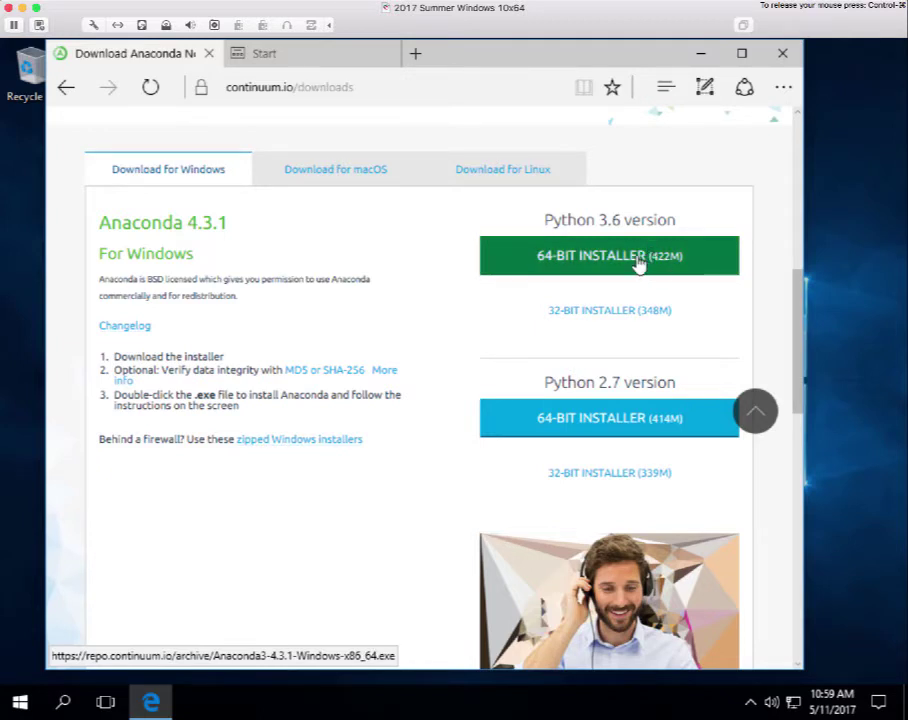
Download the 64-bit Python 3.6 installer, saving Anaconda3-4.3.1-Windows-x86_64.exe to Downloads.
click(638, 258)
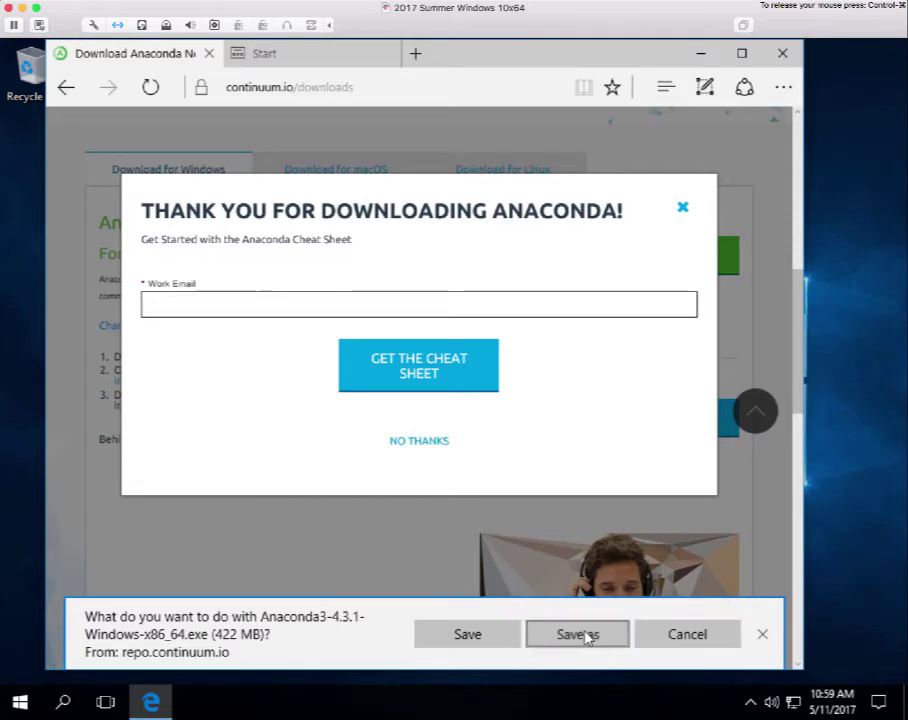
click(577, 634)
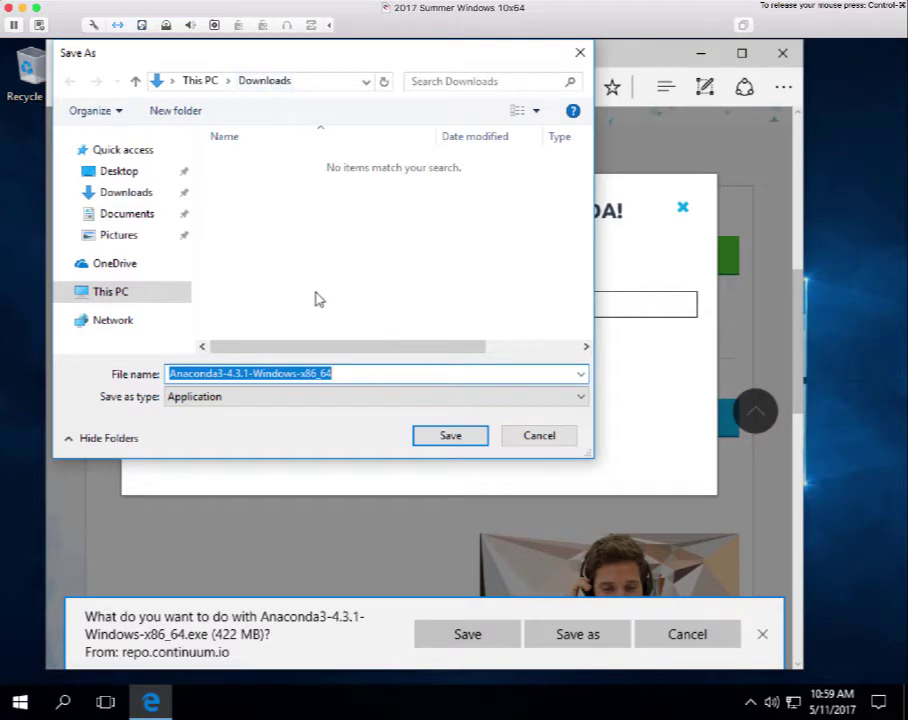
click(449, 437)
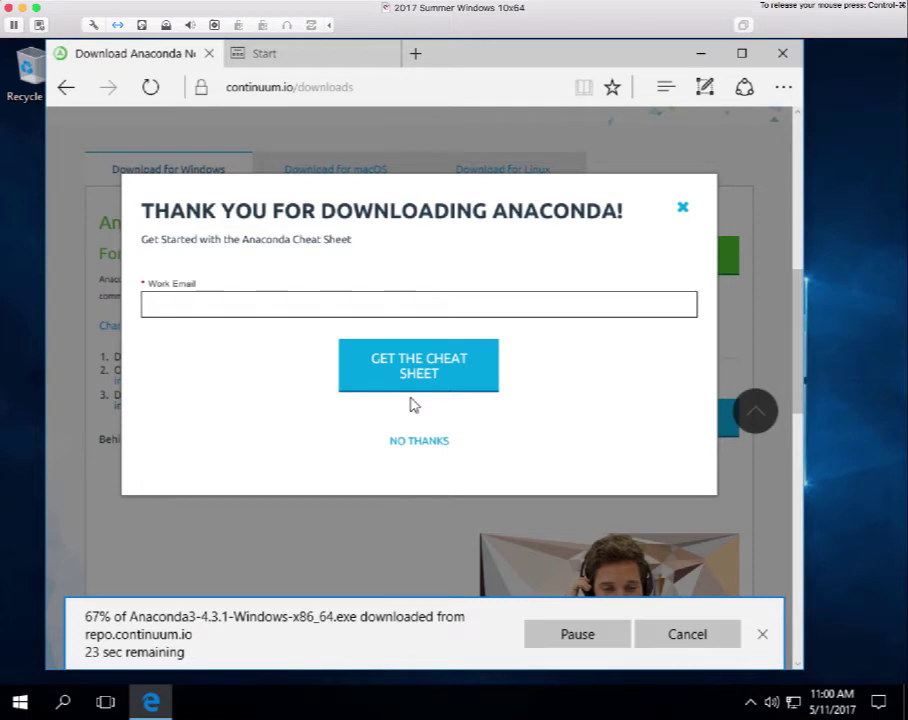
Request the Anaconda cheat sheet with a work e-mail address and dismiss the confirmation popup.
click(262, 305)
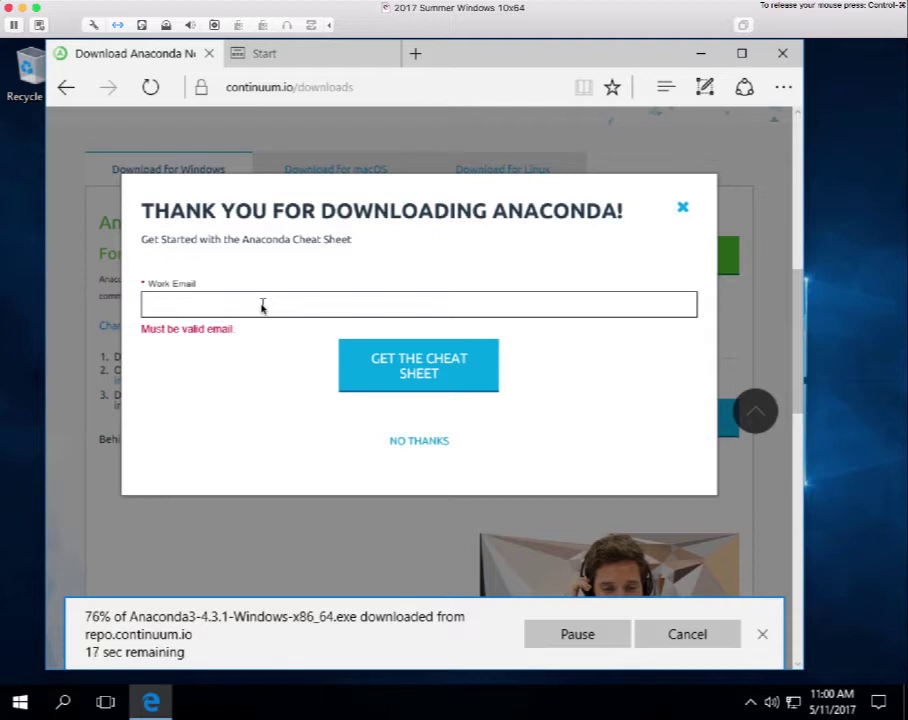
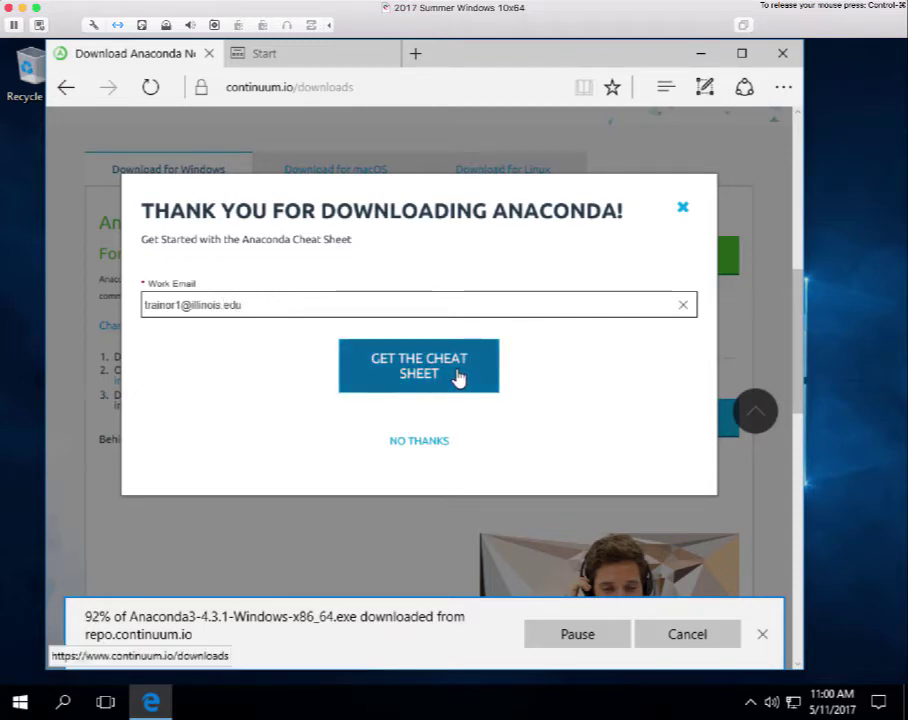
click(456, 376)
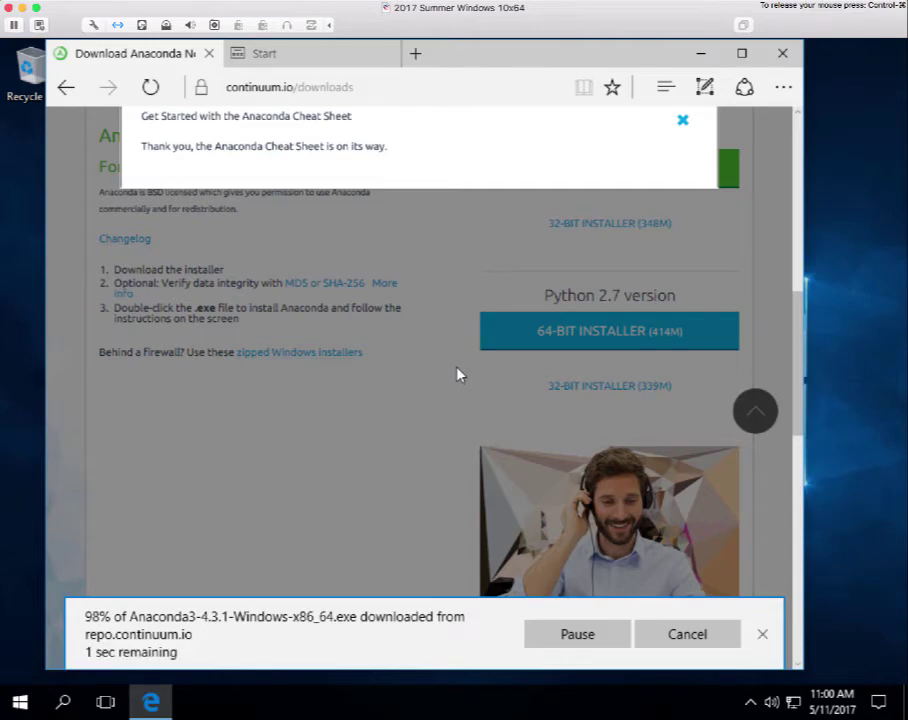
click(683, 122)
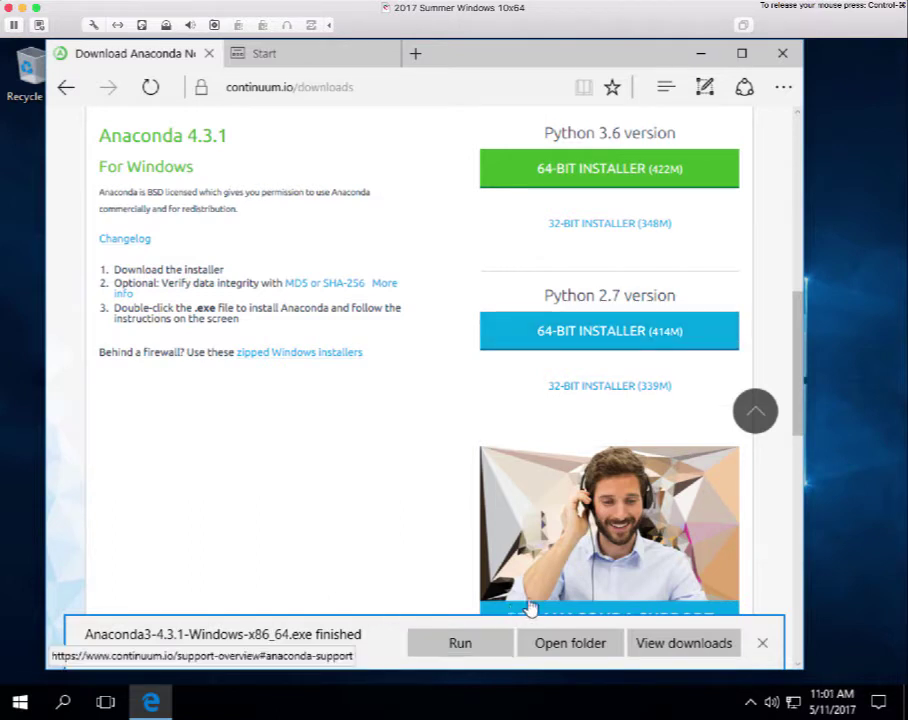
Open the Downloads folder and launch the Anaconda3-4.3.1-Windows-x86_64 installer.
click(580, 646)
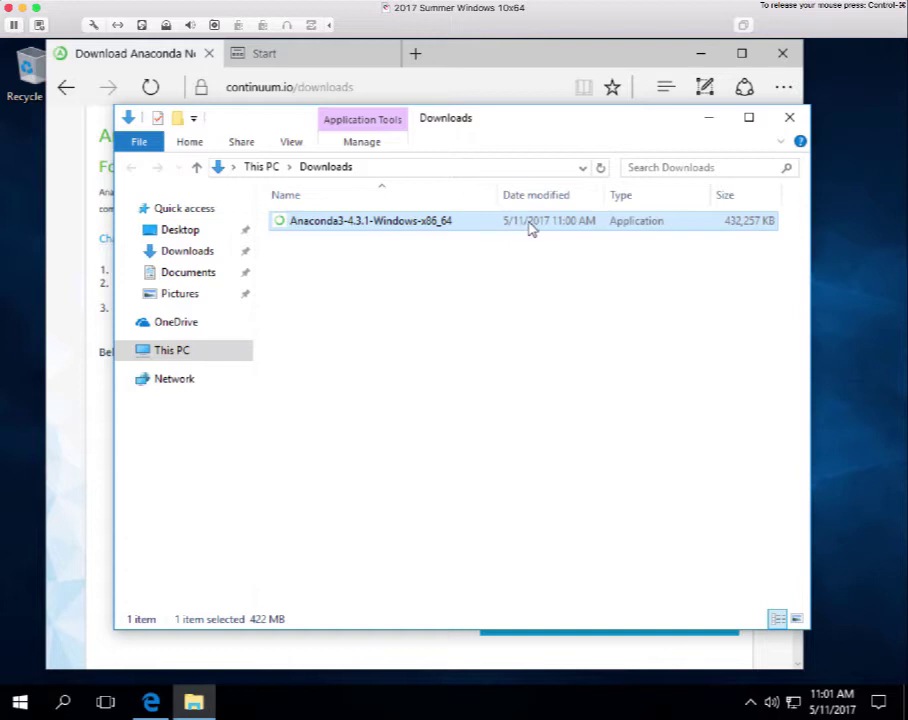
double_click(390, 222)
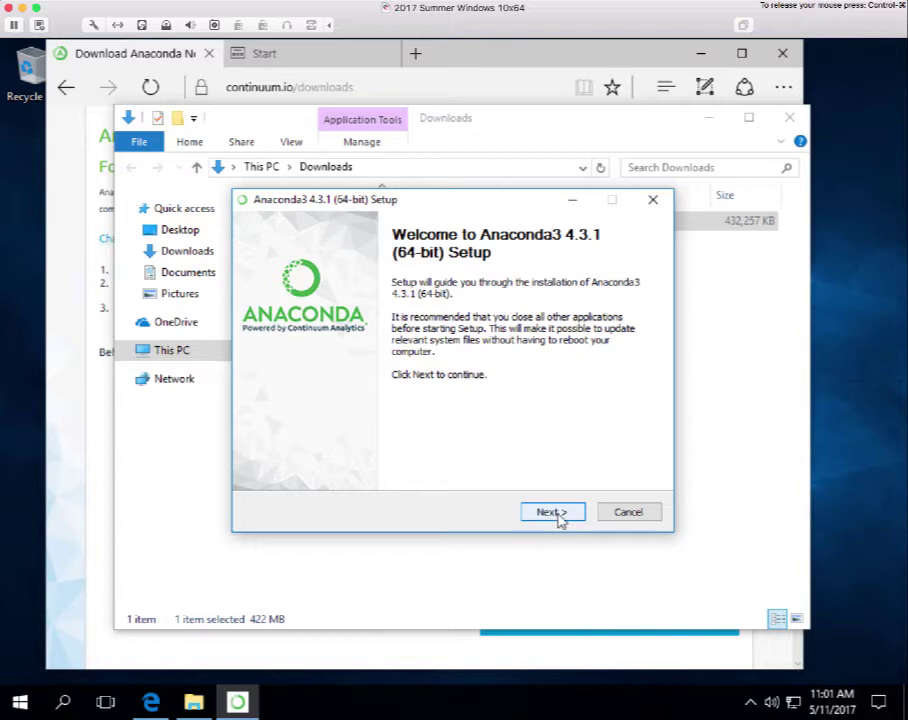
Get past the Welcome page, accept the license, and choose a Just Me installation.
click(561, 518)
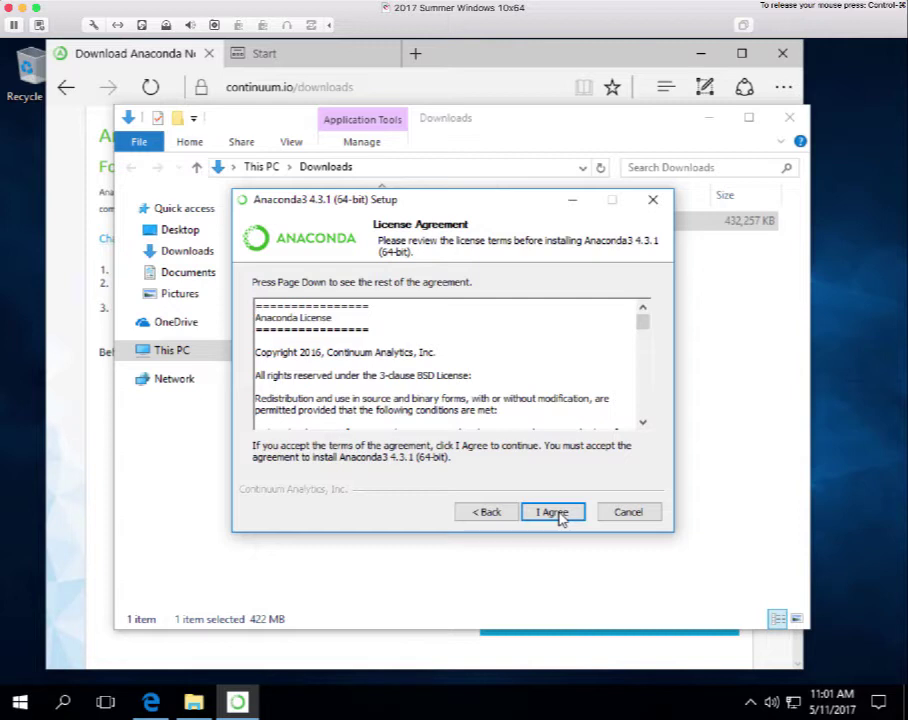
click(561, 518)
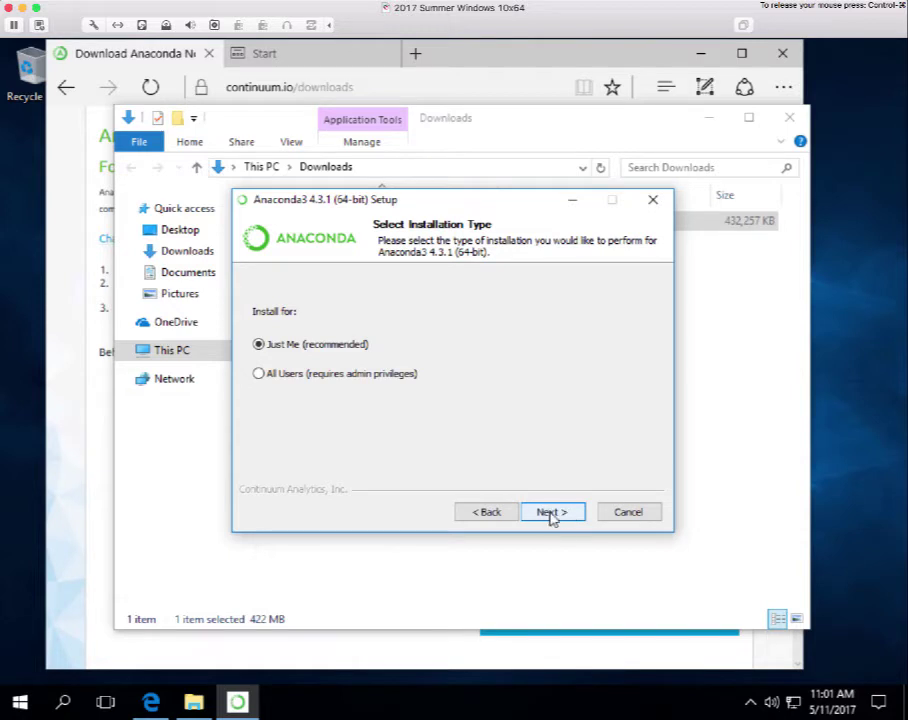
click(552, 514)
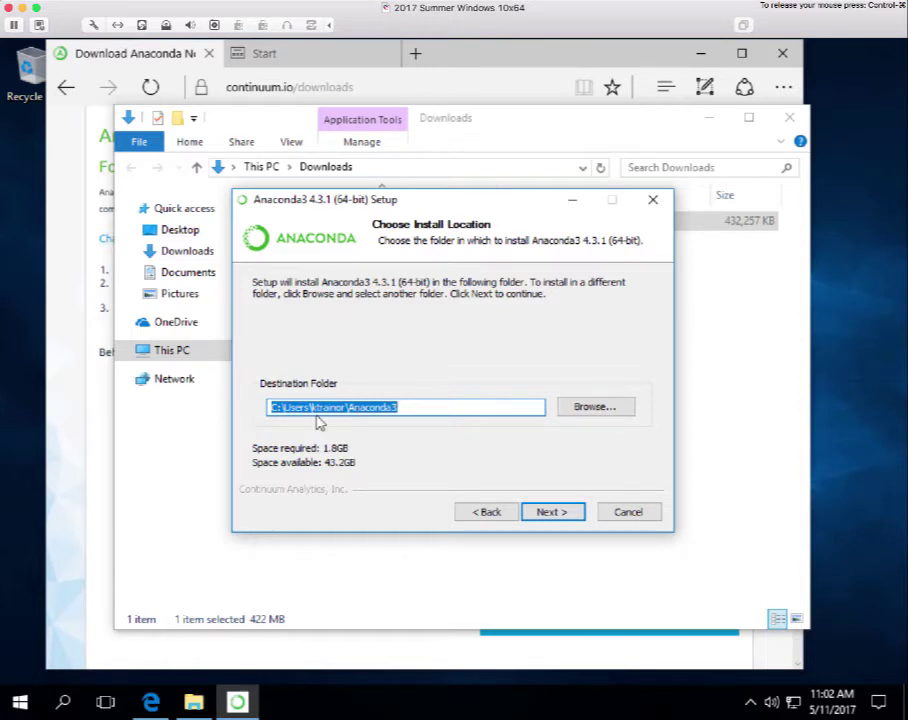
Install Anaconda3 4.3.1 at the default location with PATH and default Python 3.6 options enabled.
click(553, 512)
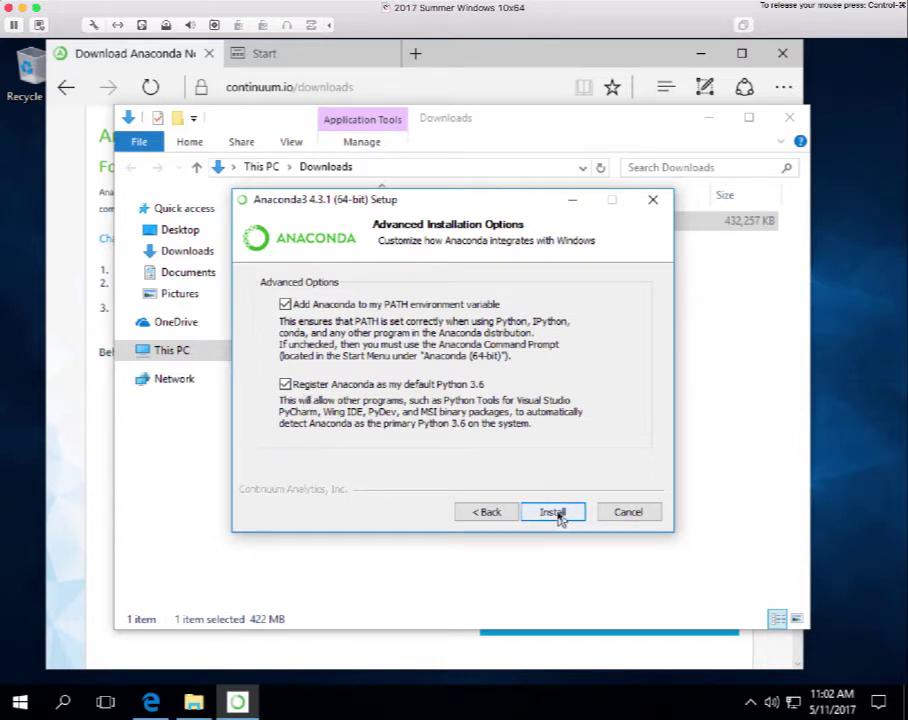
click(553, 513)
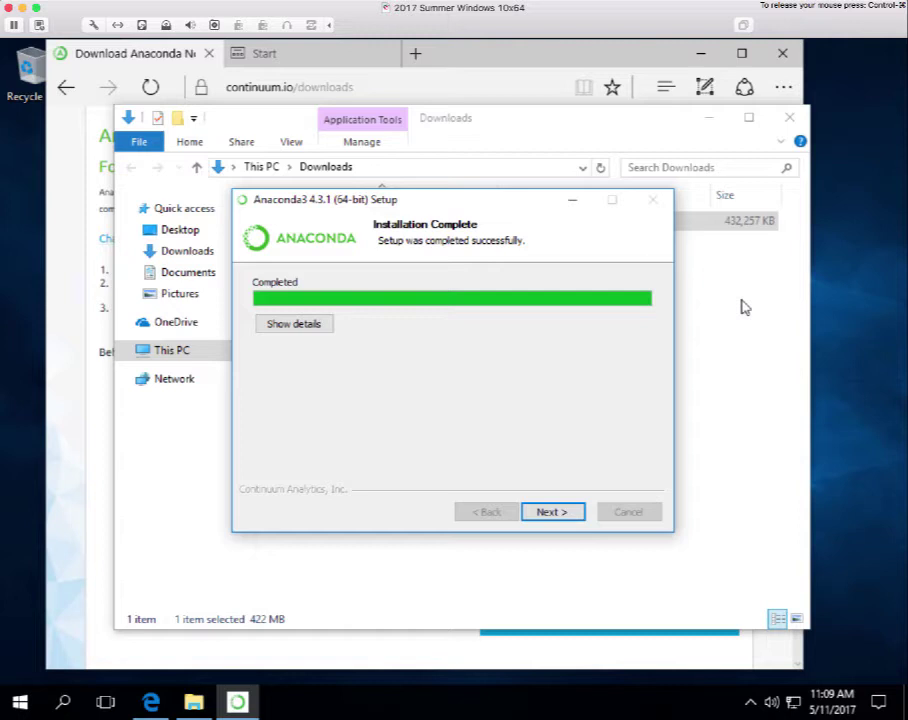
click(552, 512)
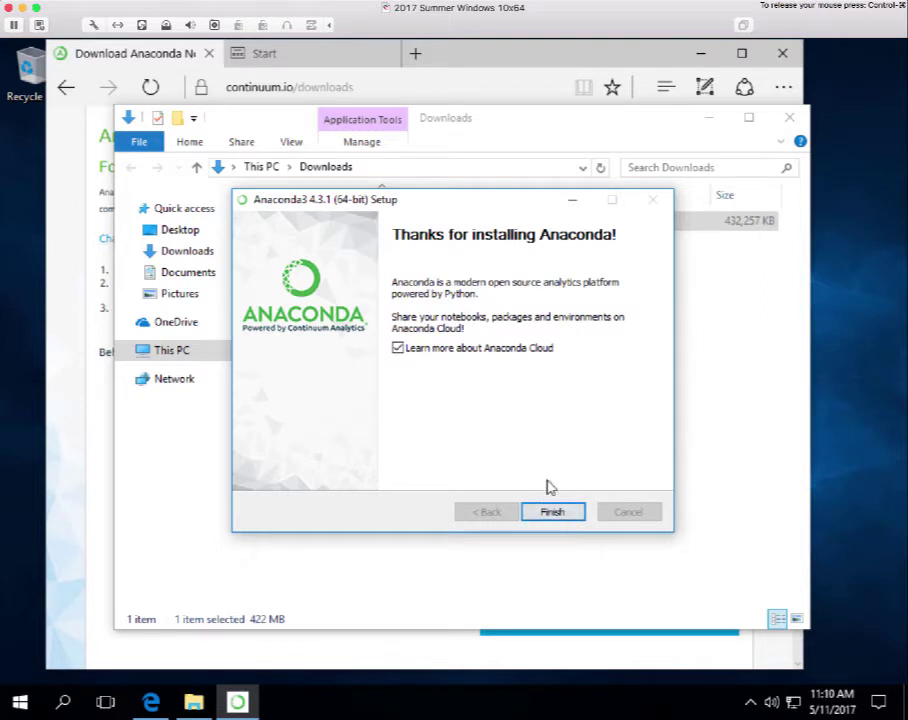
click(552, 512)
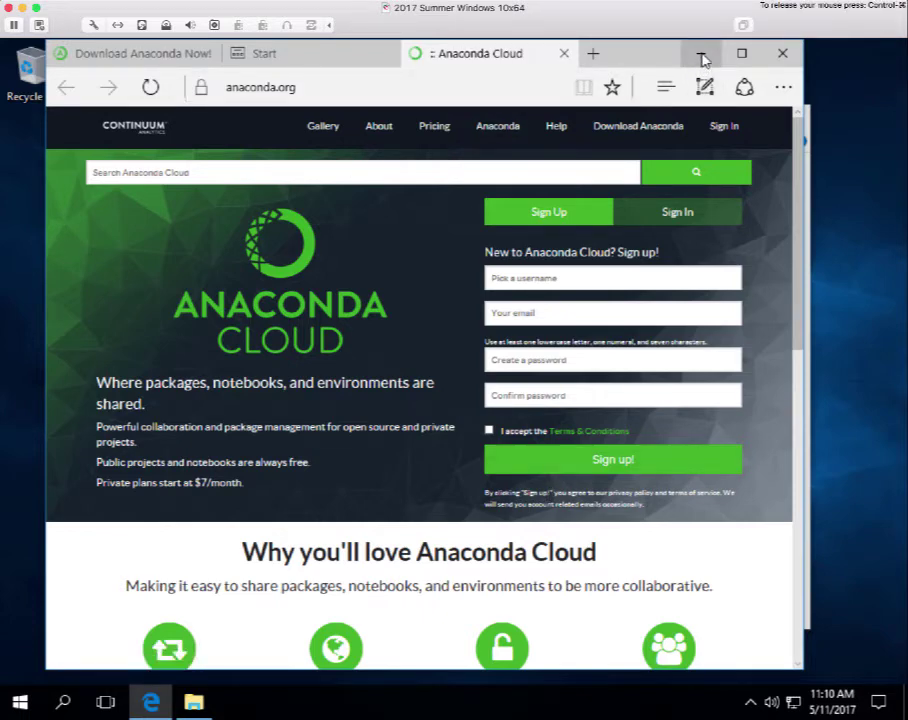
Minimize Edge and the Downloads window to clear the desktop.
click(703, 58)
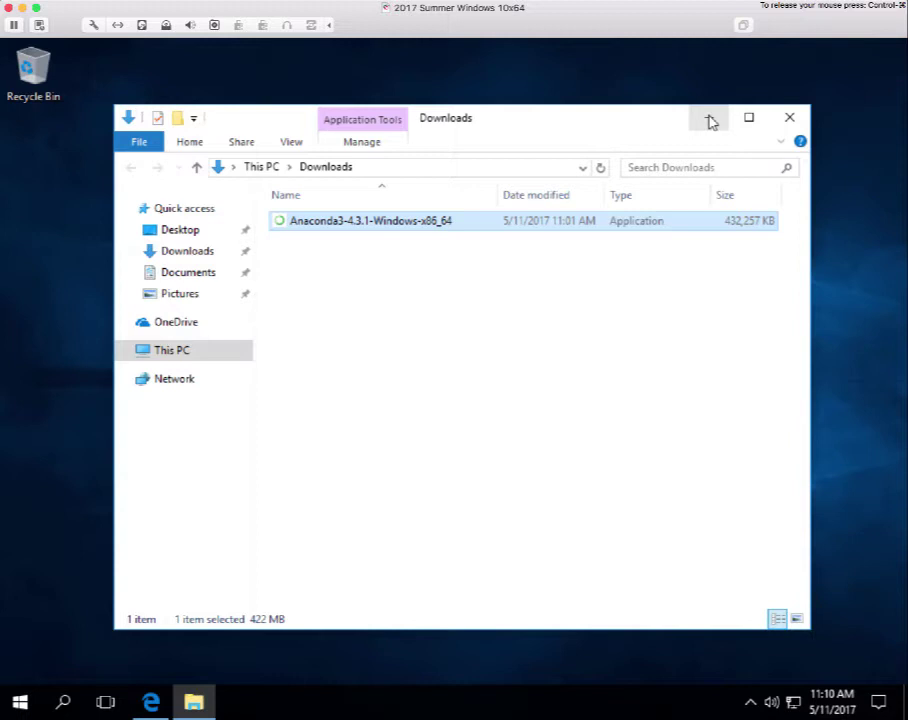
click(712, 122)
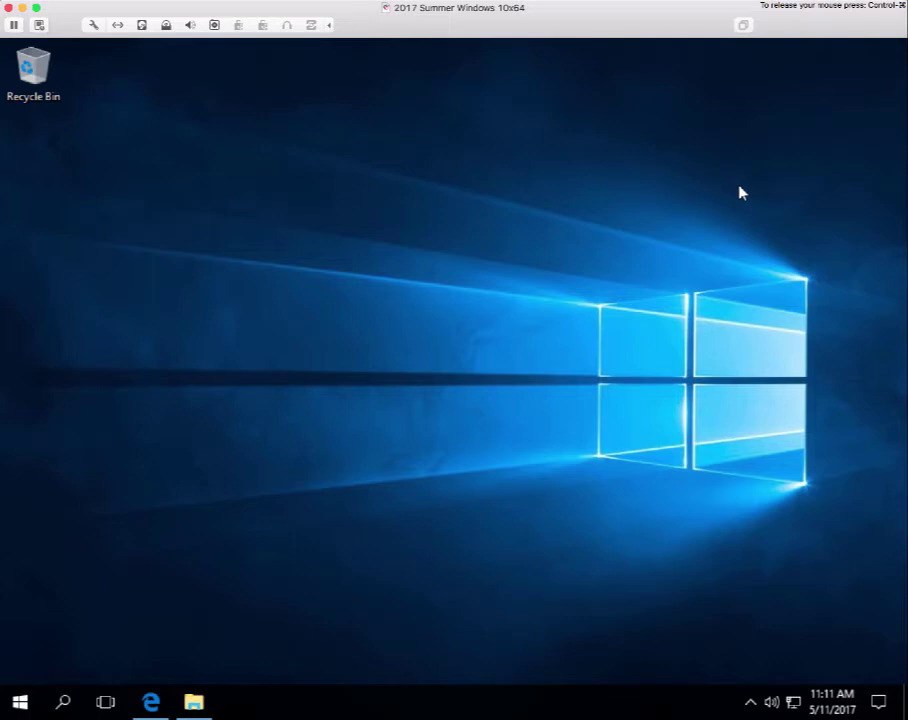
Open the Start menu app list, expand Windows Accessories, and scroll to the Windows System folder.
click(20, 706)
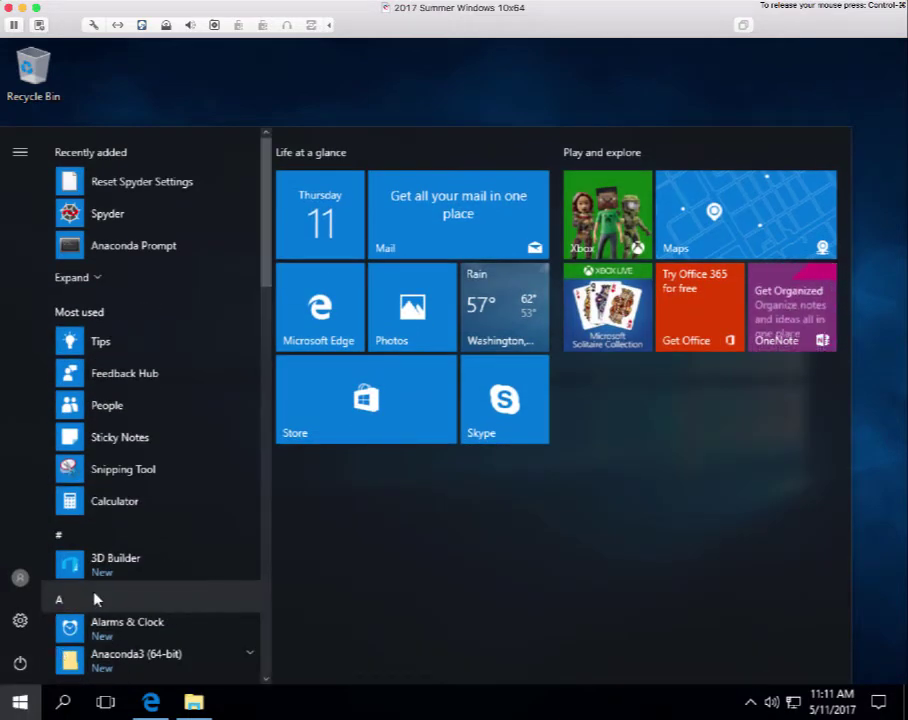
scroll(95, 600, down, 10)
scroll(97, 597, down, 8)
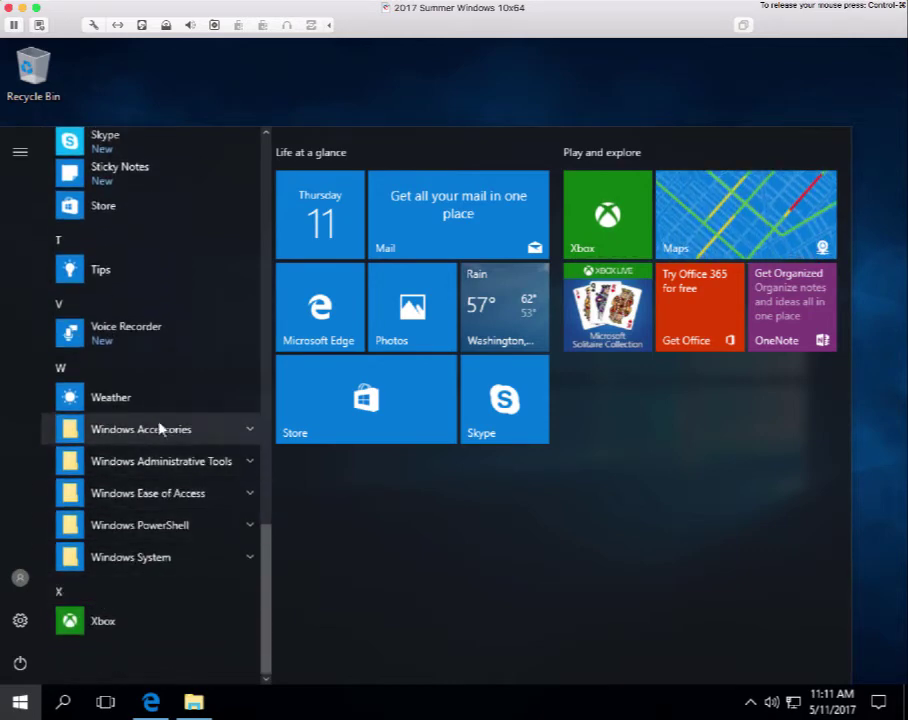
click(250, 430)
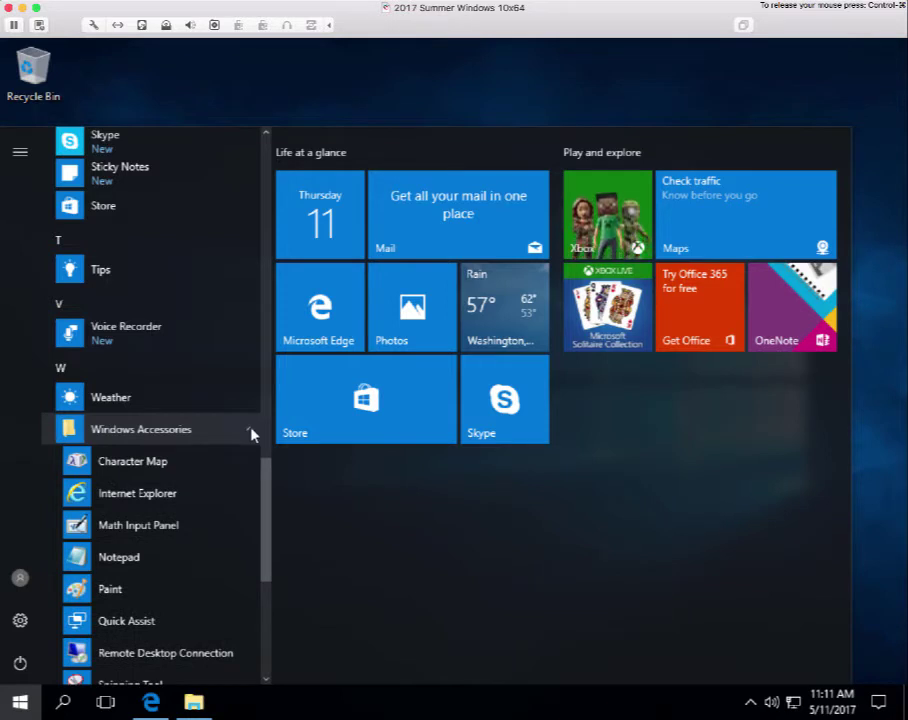
scroll(222, 537, down, 5)
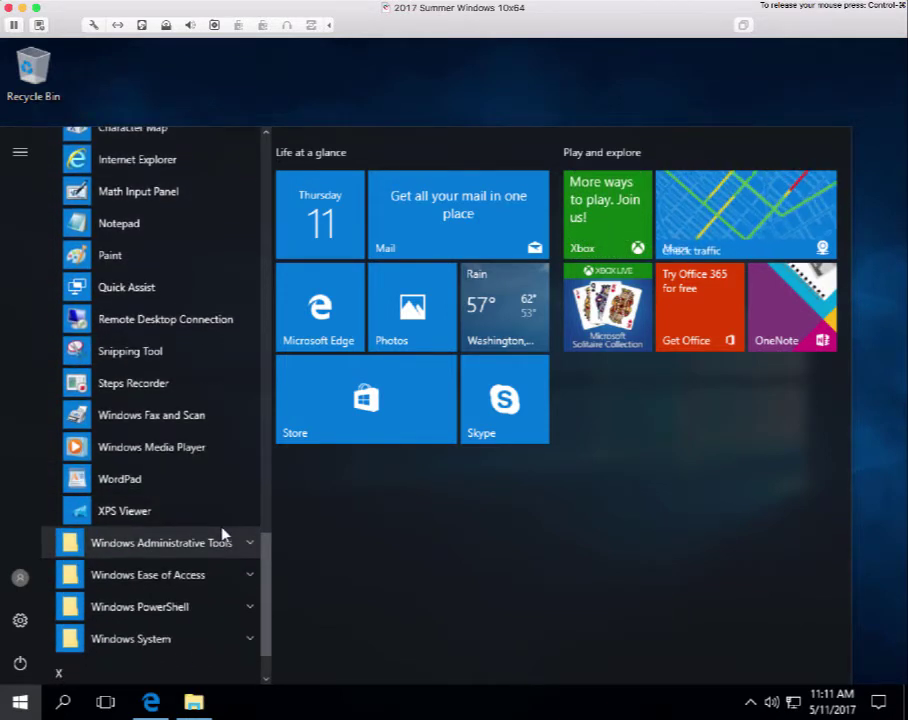
scroll(222, 537, up, 3)
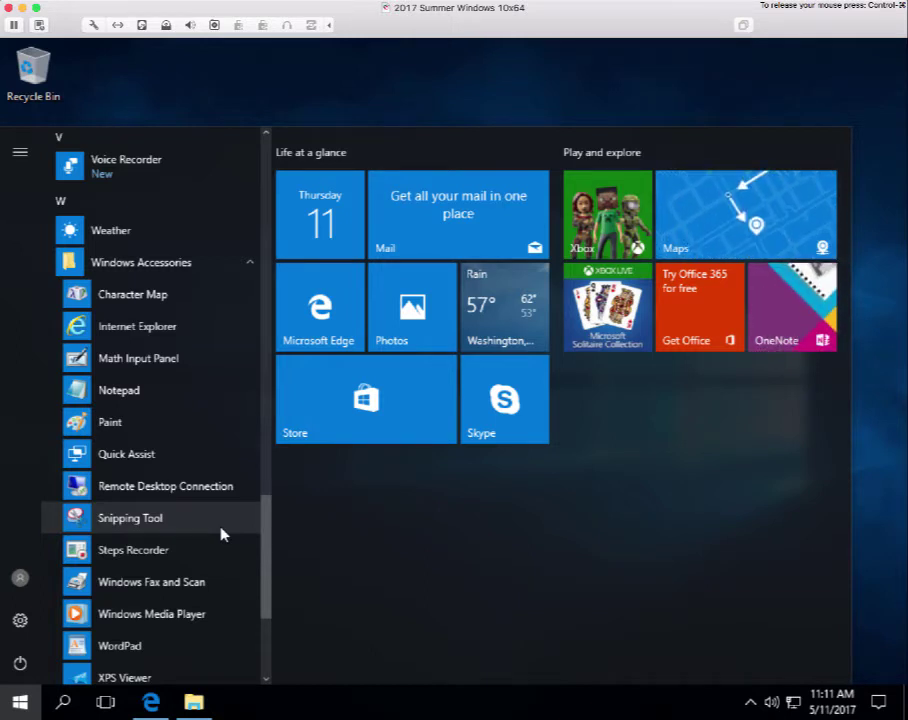
scroll(222, 535, down, 1)
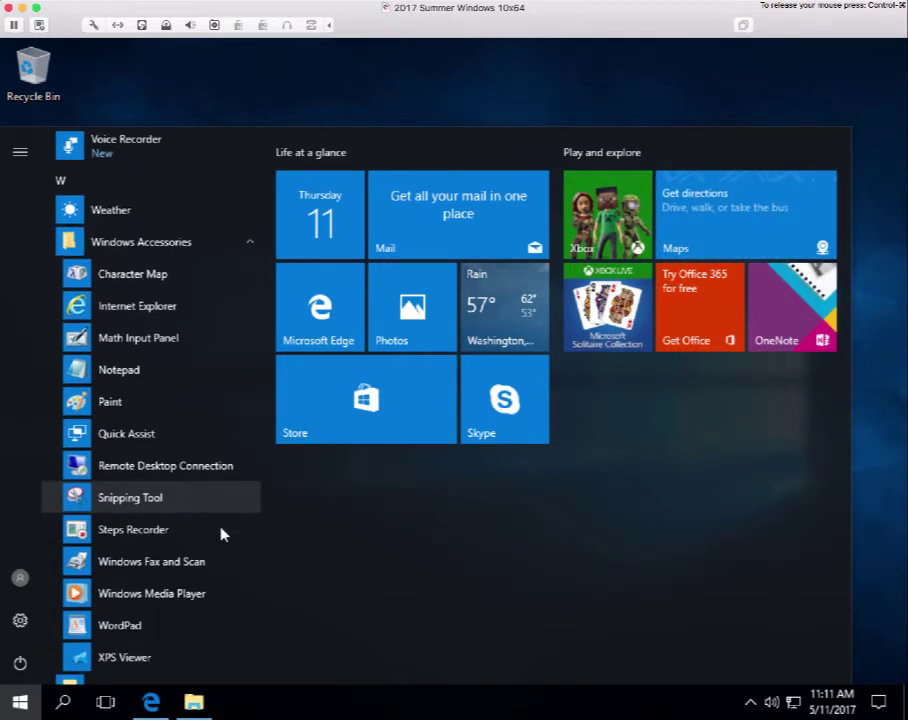
scroll(222, 535, down, 3)
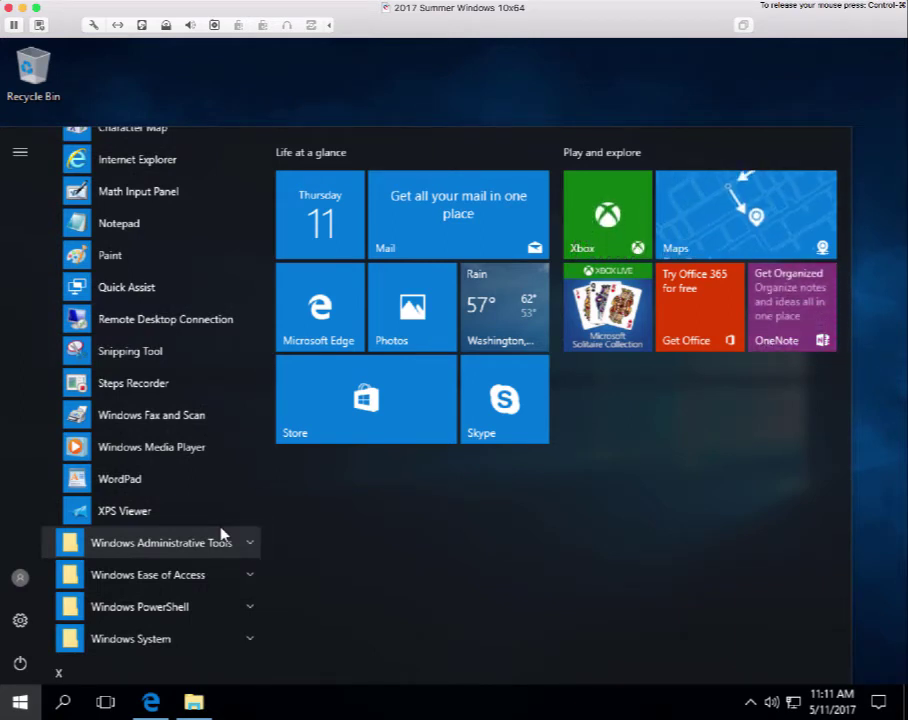
scroll(222, 535, up, 1)
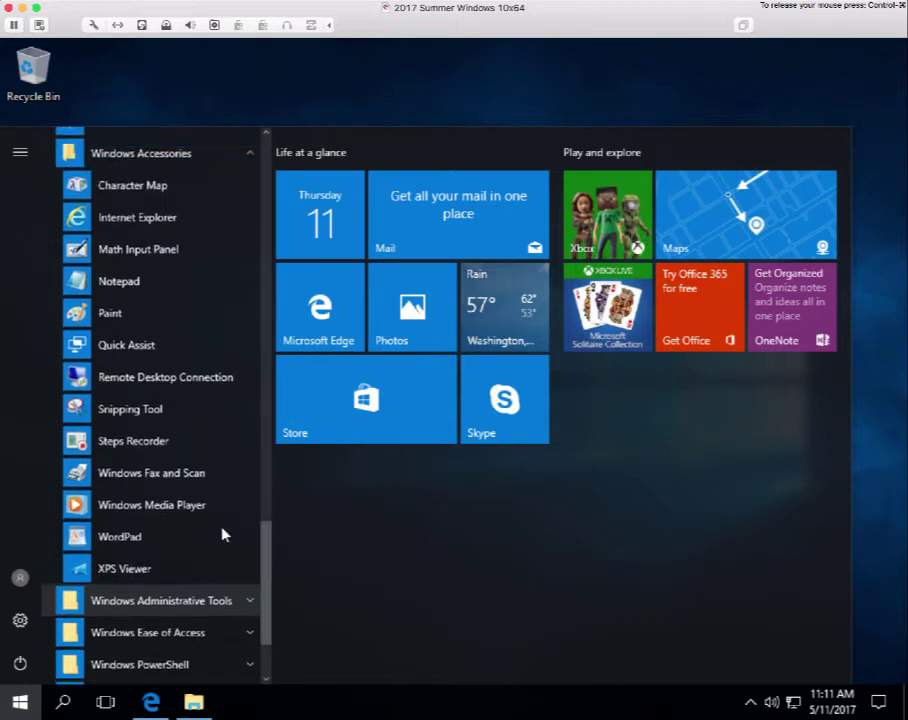
scroll(222, 535, up, 1)
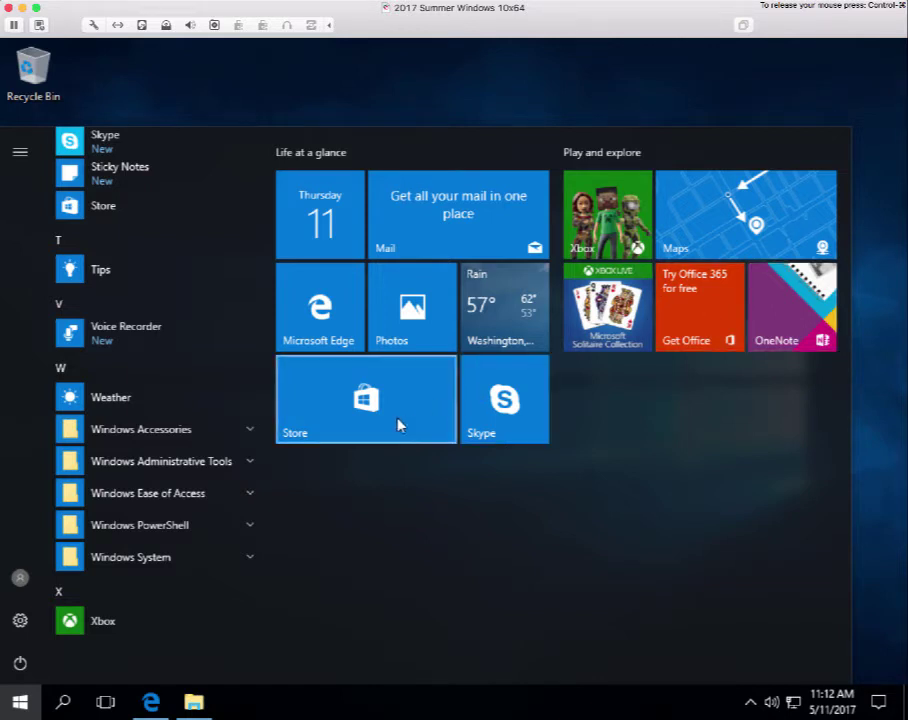
Expand Windows System to reveal Command Prompt, Control Panel and Default Programs.
click(154, 560)
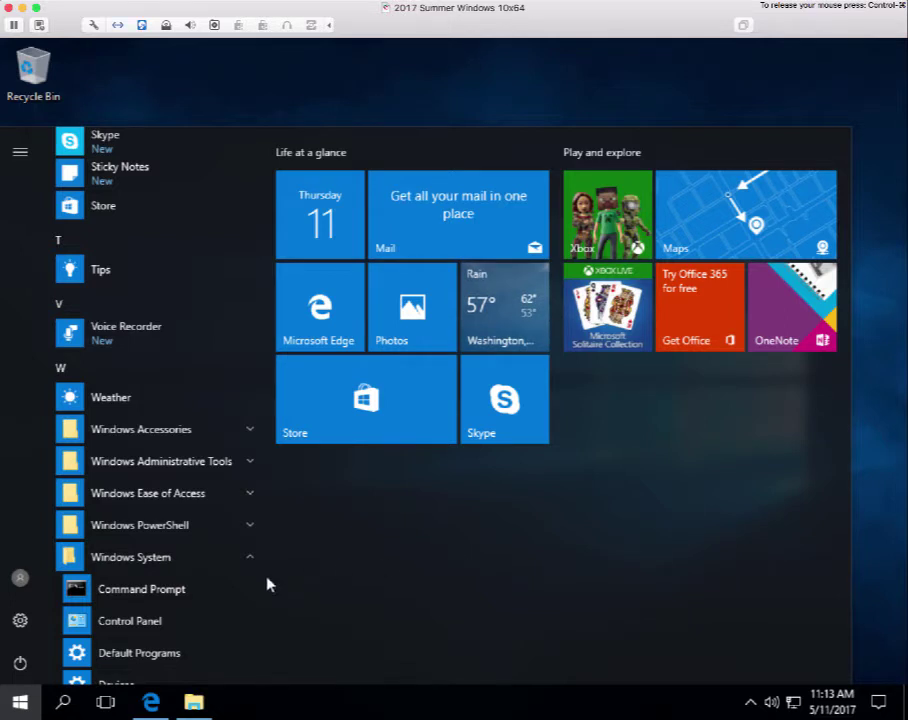
Pin Command Prompt to the taskbar via More > Pin to taskbar, then close the Start menu.
right_click(114, 594)
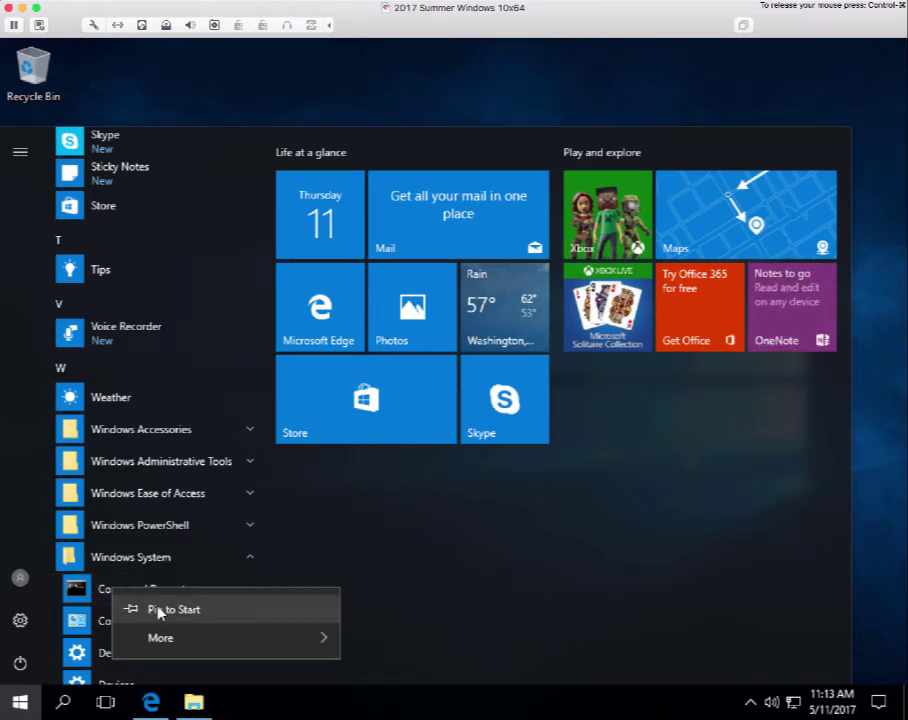
mouse_move(168, 640)
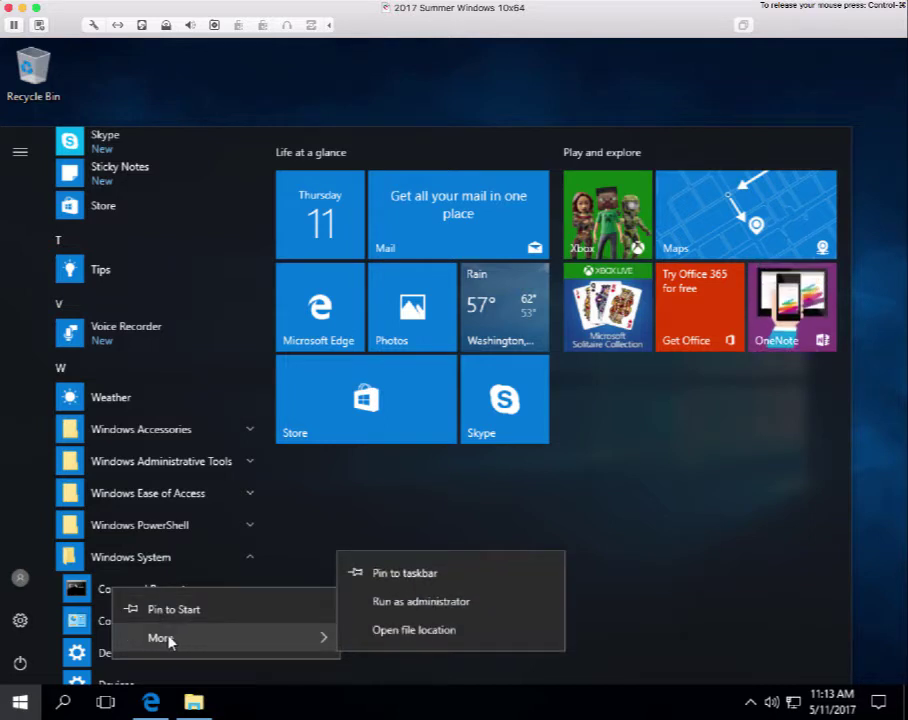
click(415, 574)
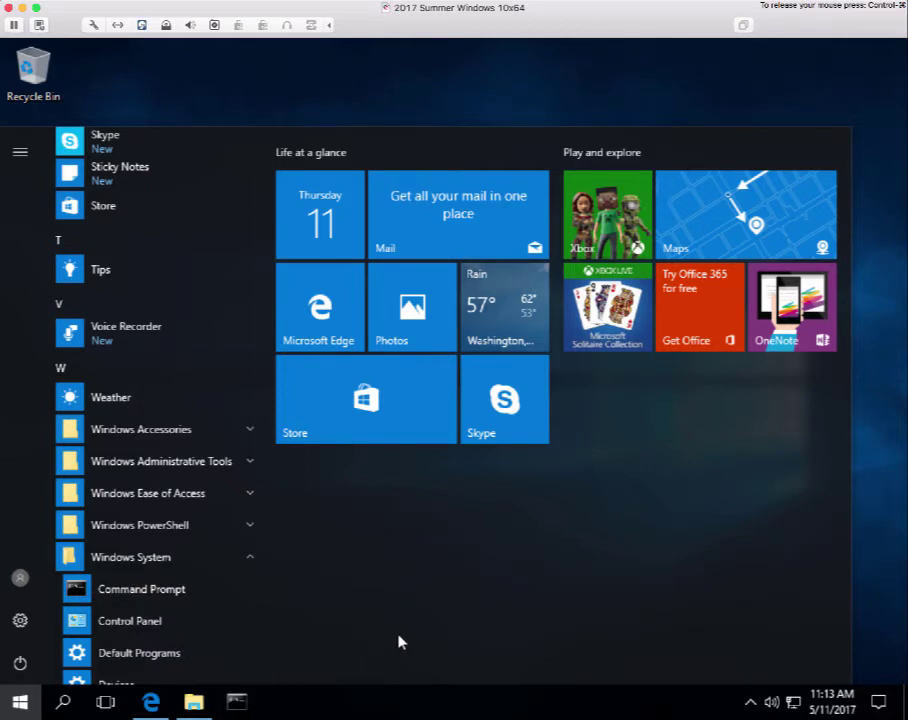
key(Escape)
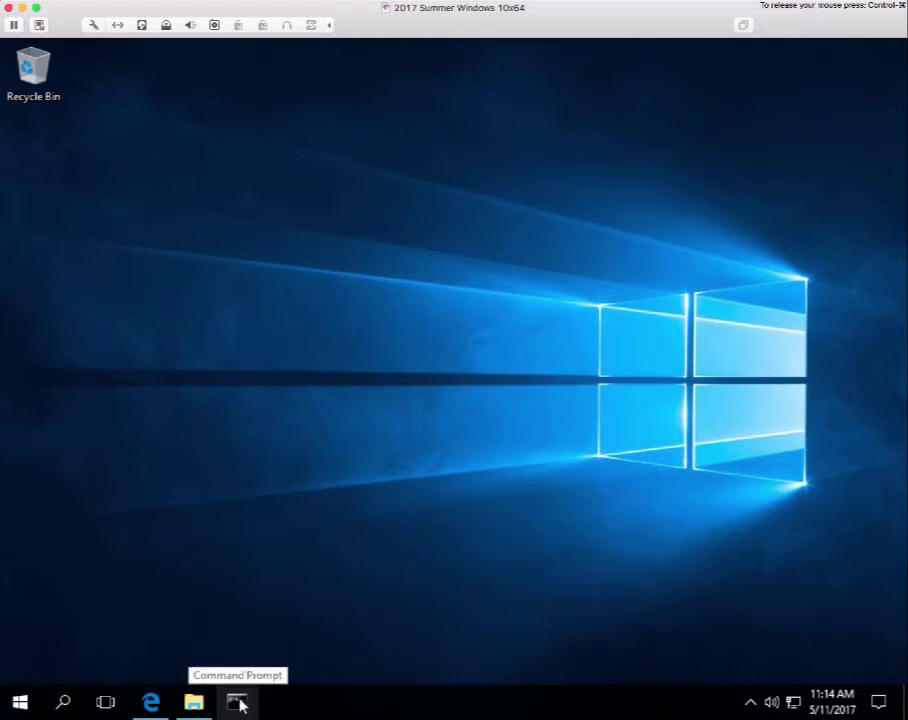
click(237, 703)
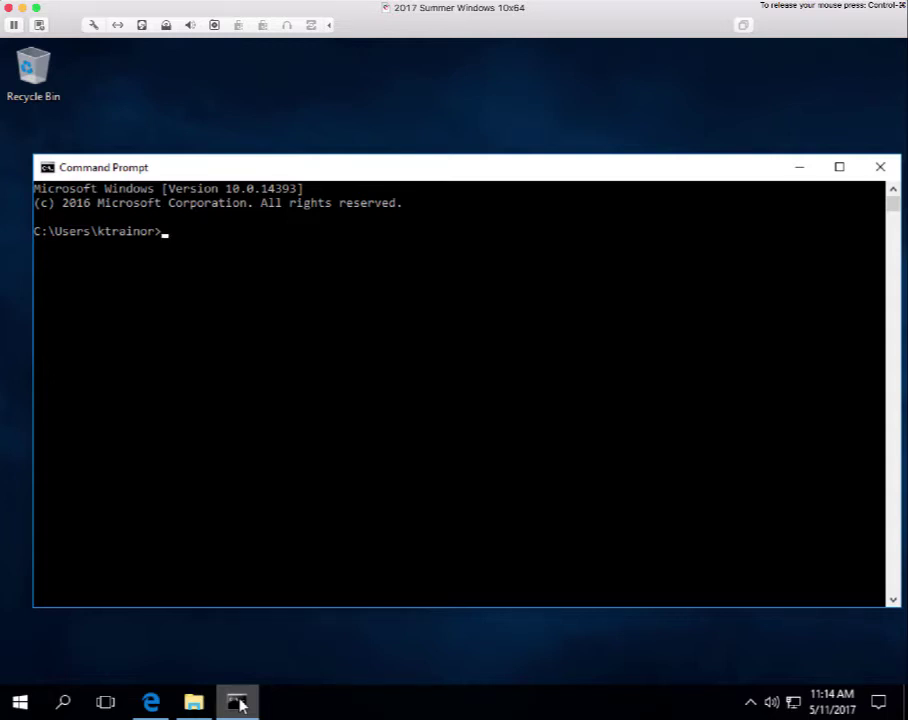
text(python)
Run python to start the Python 3.6.0 Anaconda 4.3.1 64-bit interpreter.
key(Return)
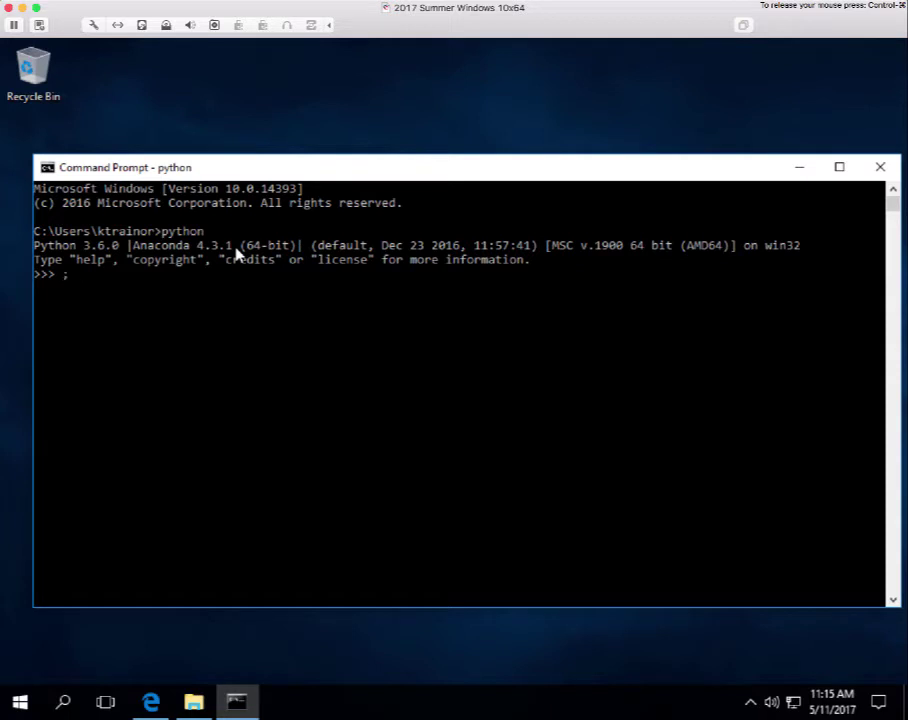
Remove the stray semicolon and run print('Hello, World!), producing an EOL SyntaxError.
key(BackSpace)
text(print)
text(()
text('Hello, World)
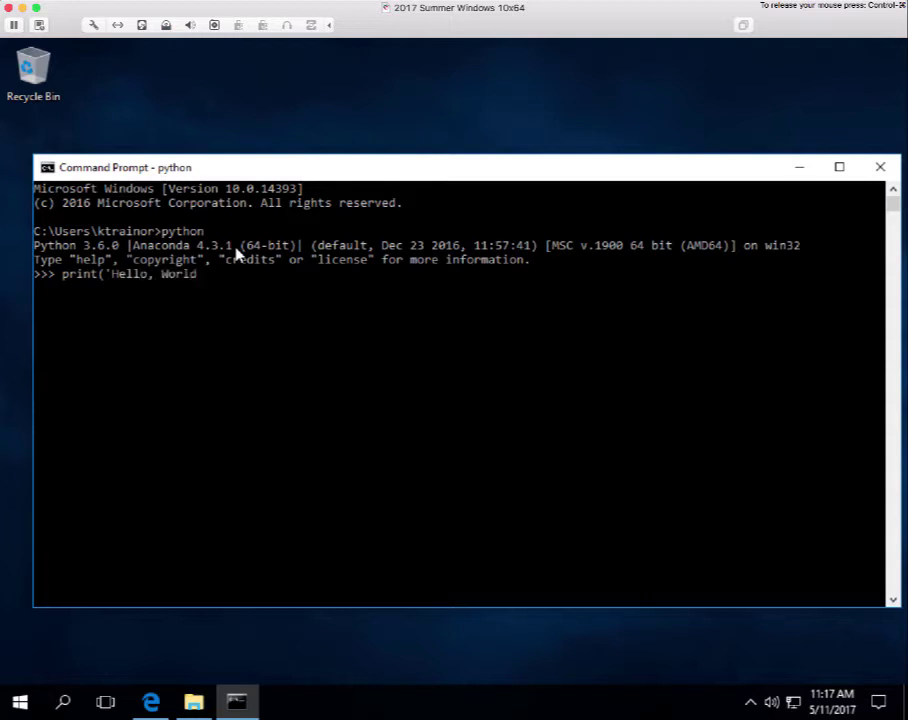
text(!)
text('))
key(Return)
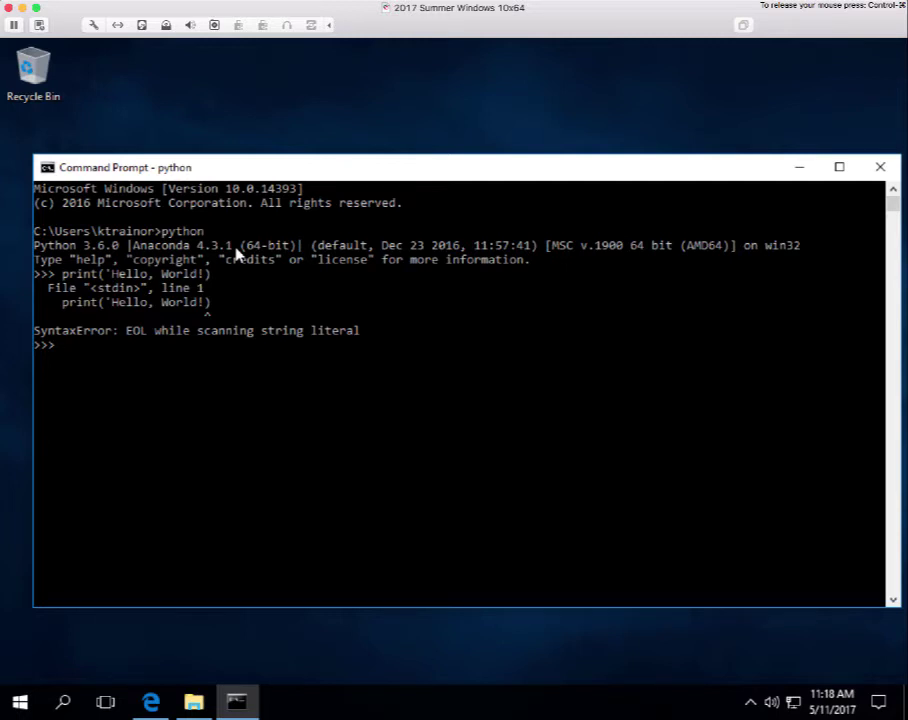
Recall the print line, add the missing closing quote, and run print('Hello, World!').
key(Up)
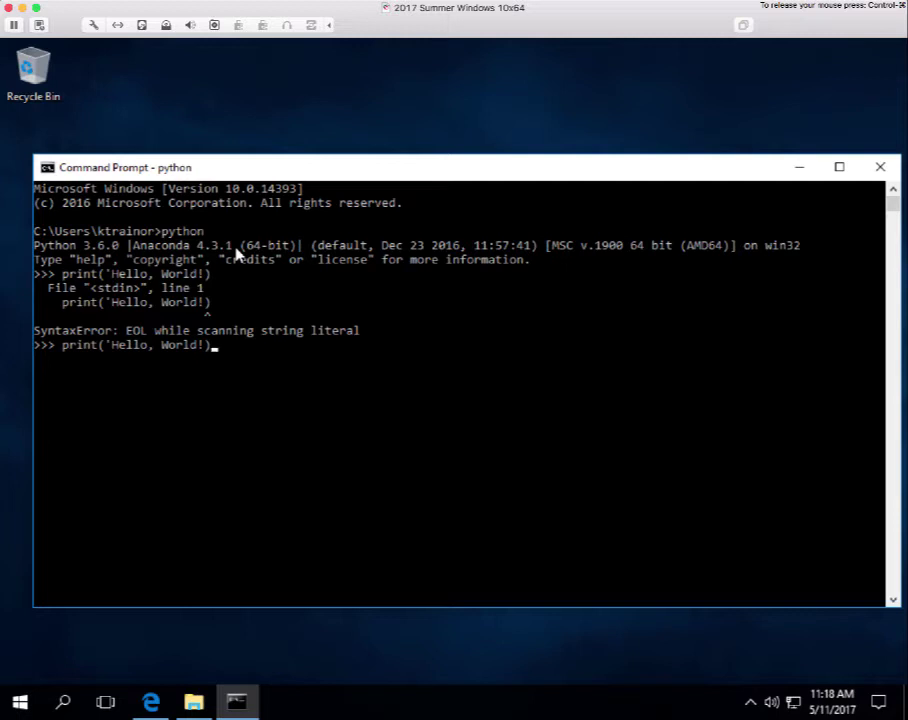
key(BackSpace)
text('))
key(Return)
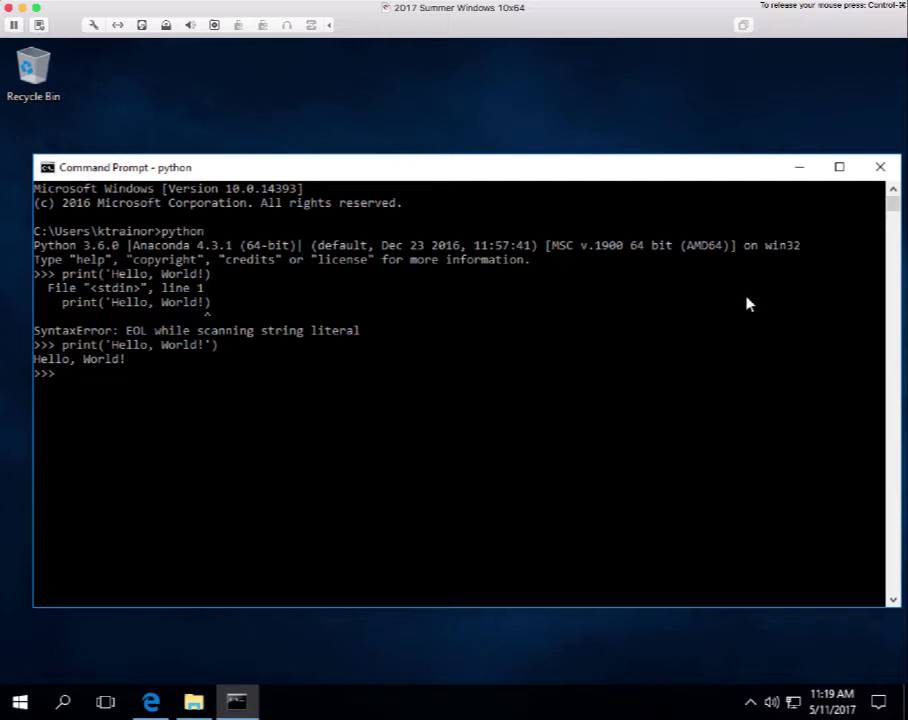
Quit the Python interpreter with exit() to return to the home-folder prompt.
text(exit())
key(Return)
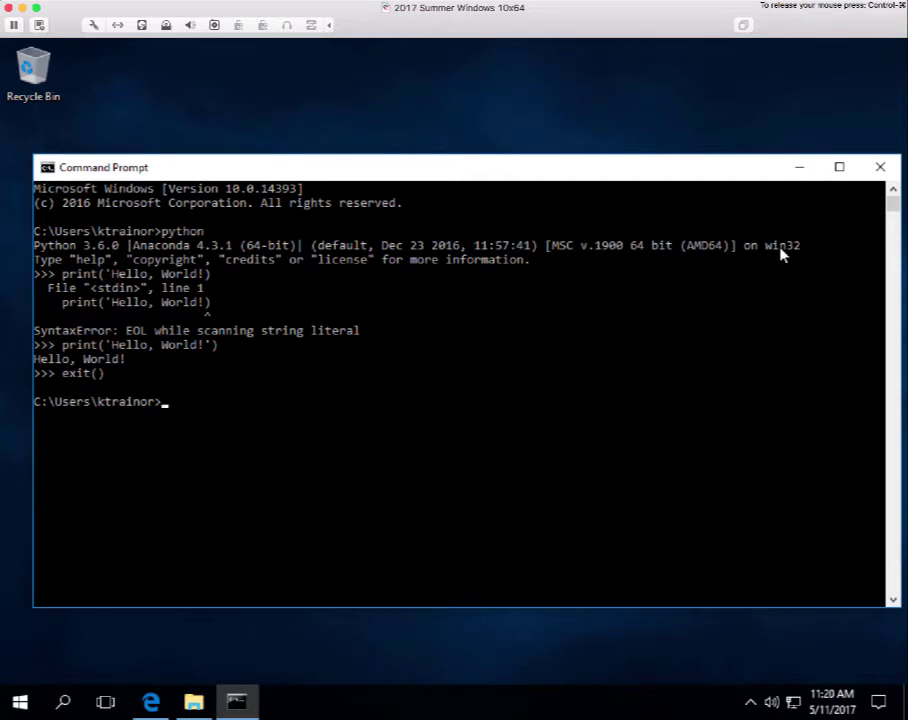
Clear the Command Prompt window with cls.
text(cls)
key(Return)
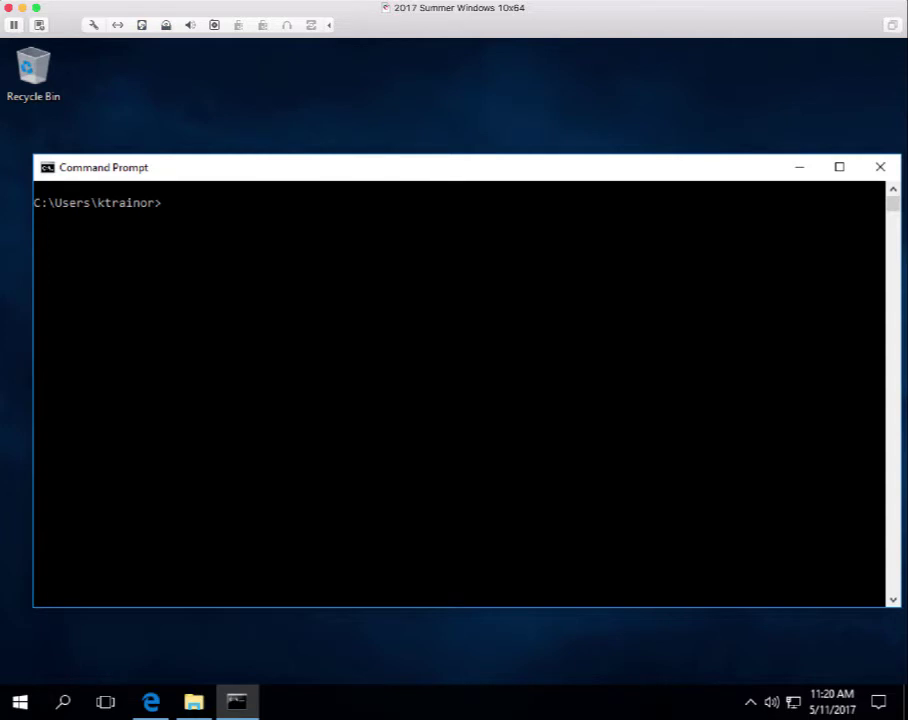
click(733, 305)
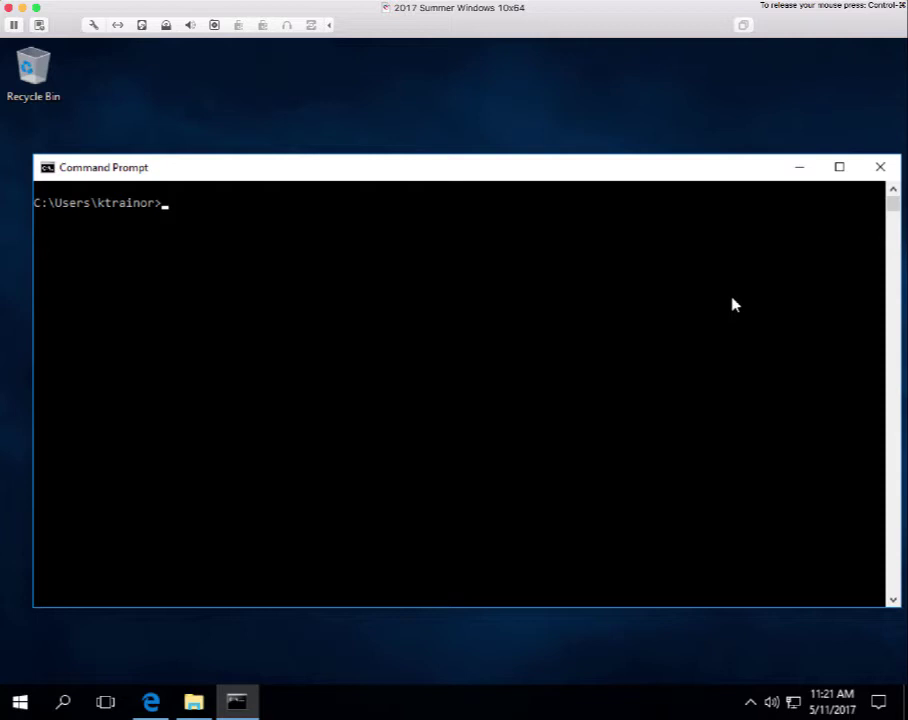
Run idle to open the IDLE Python 3.6.0 Shell showing the Anaconda 4.3.1 banner.
text(idle)
key(Return)
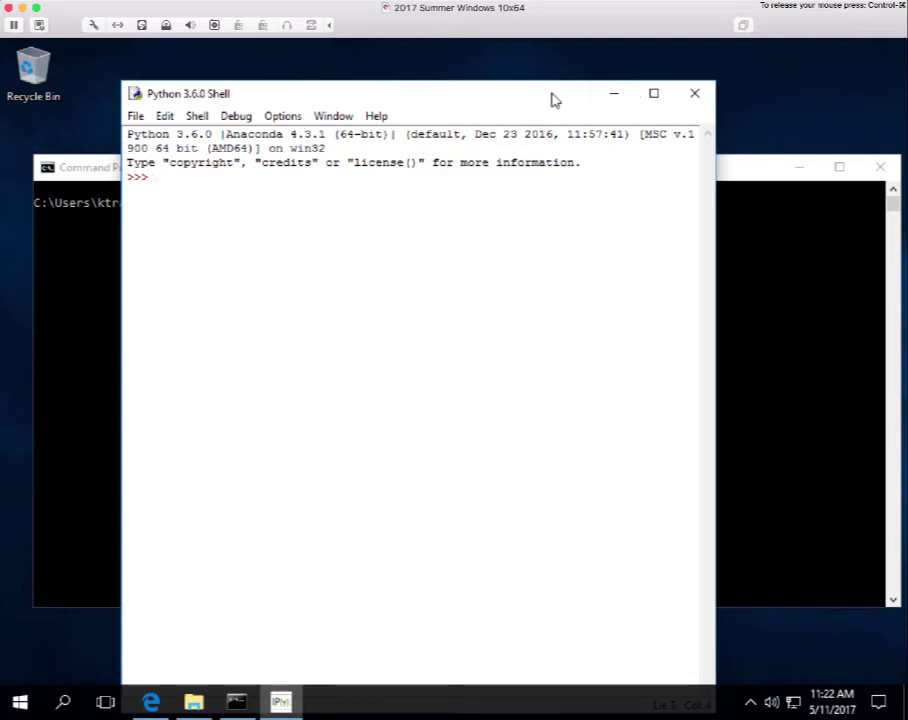
Close the IDLE Python shell and the Command Prompt window.
click(697, 95)
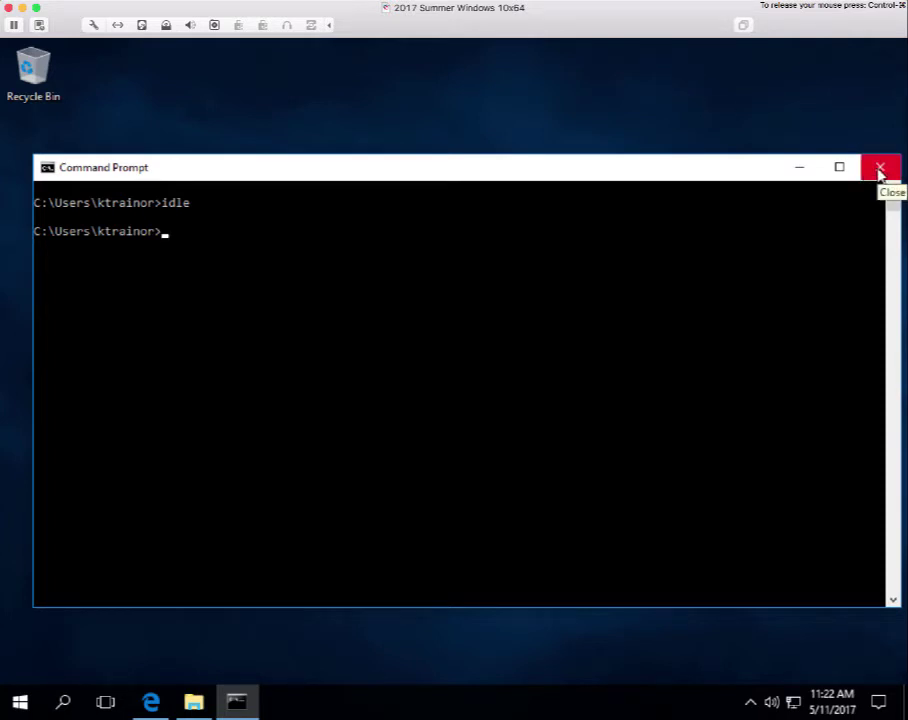
click(880, 170)
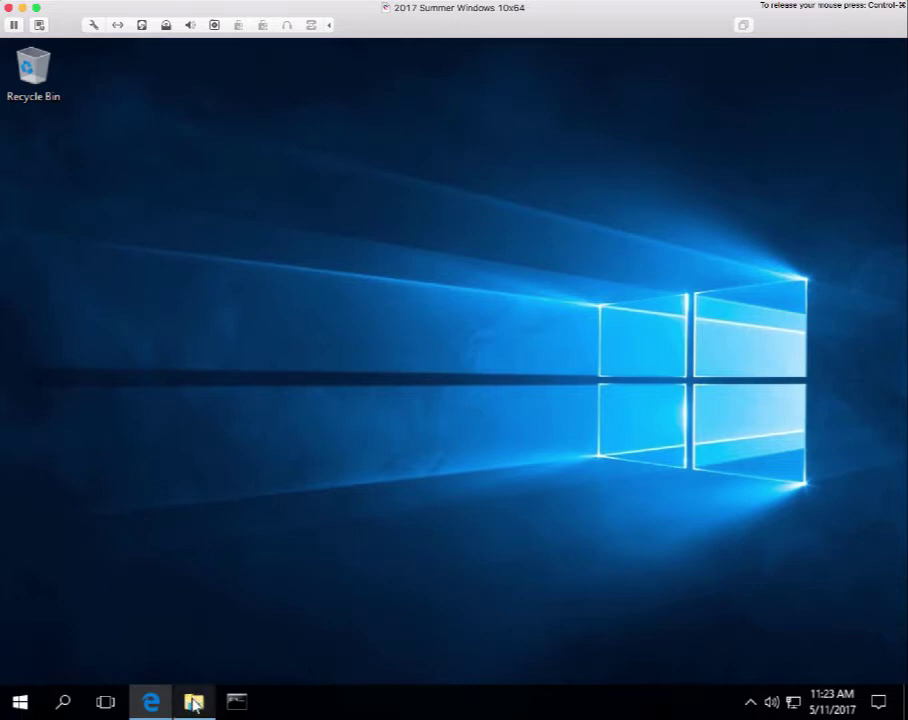
mouse_move(194, 706)
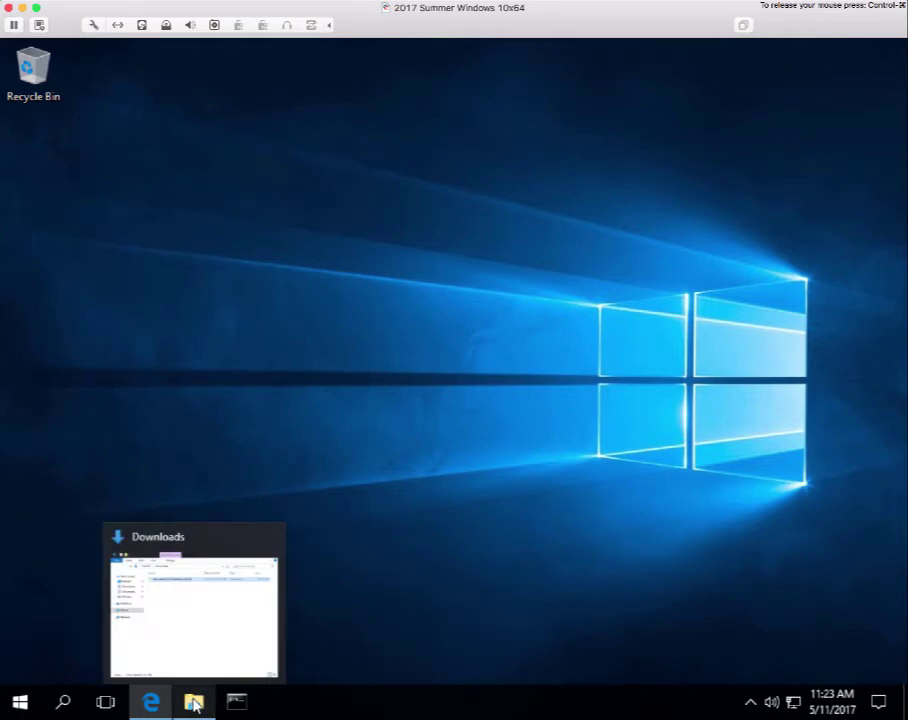
Restore the Downloads folder holding the Anaconda3-4.3.1-Windows-x86_64 installer.
click(195, 705)
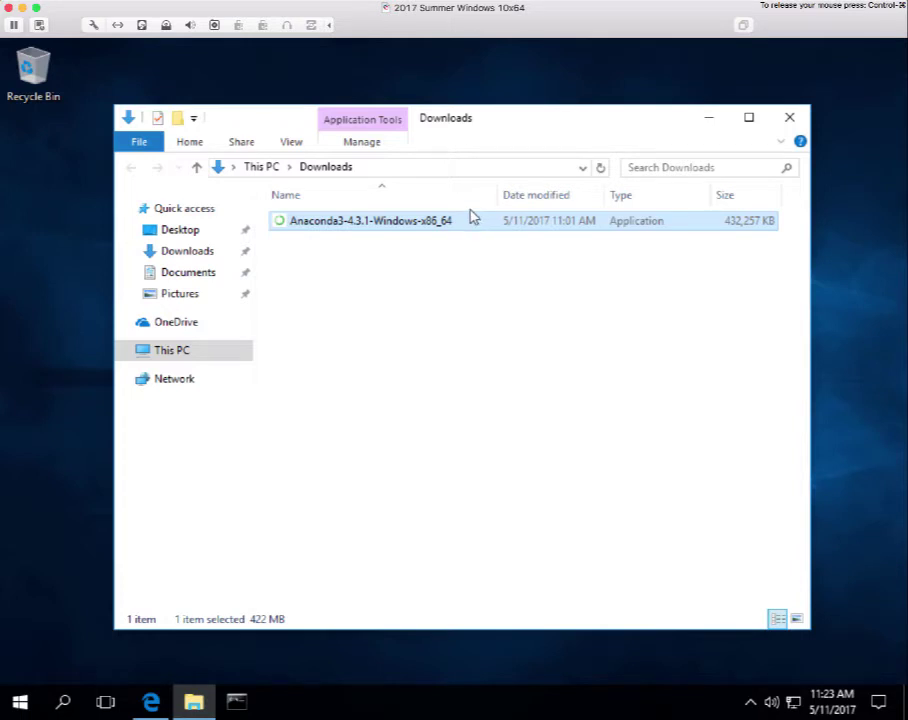
click(172, 351)
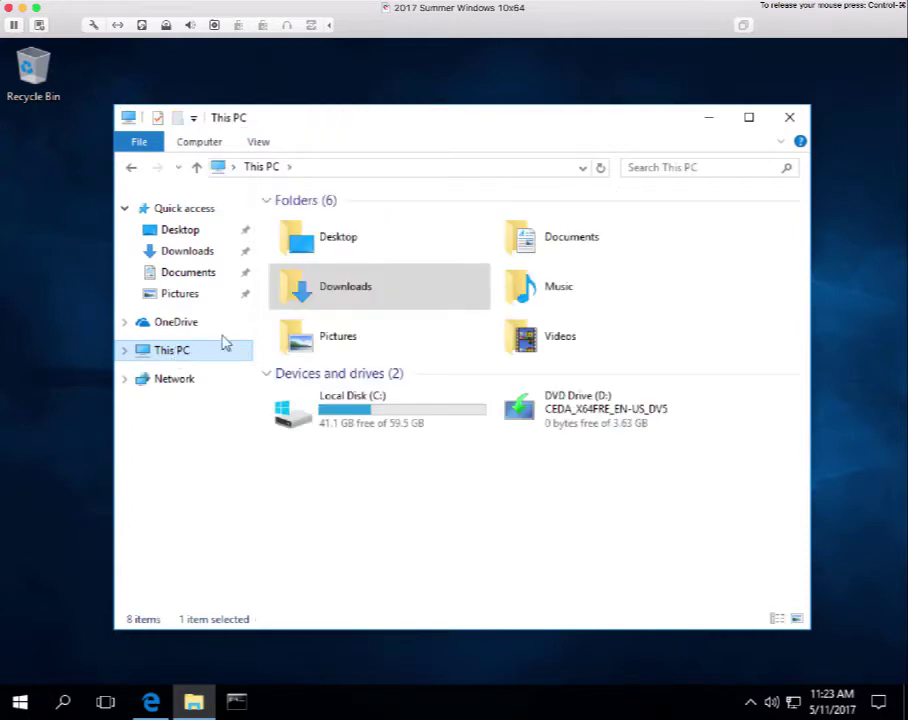
click(362, 400)
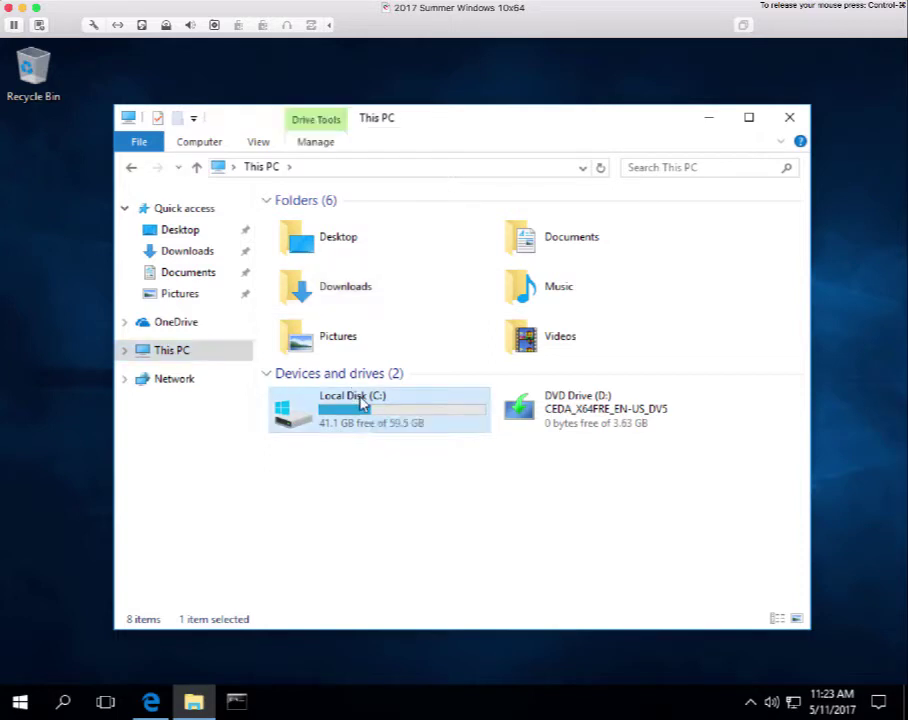
double_click(362, 400)
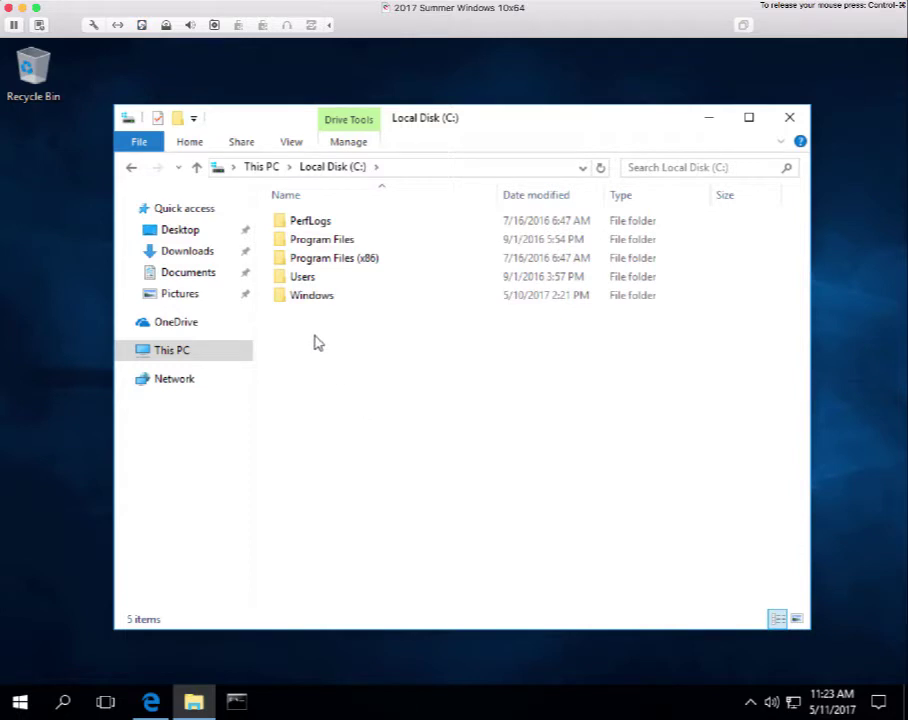
double_click(292, 280)
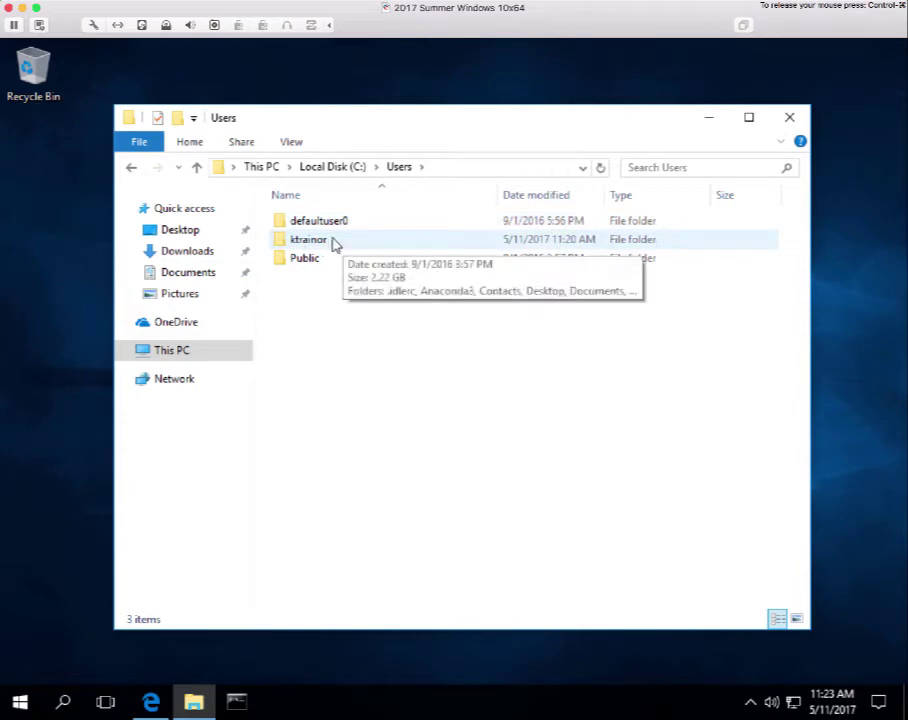
double_click(286, 244)
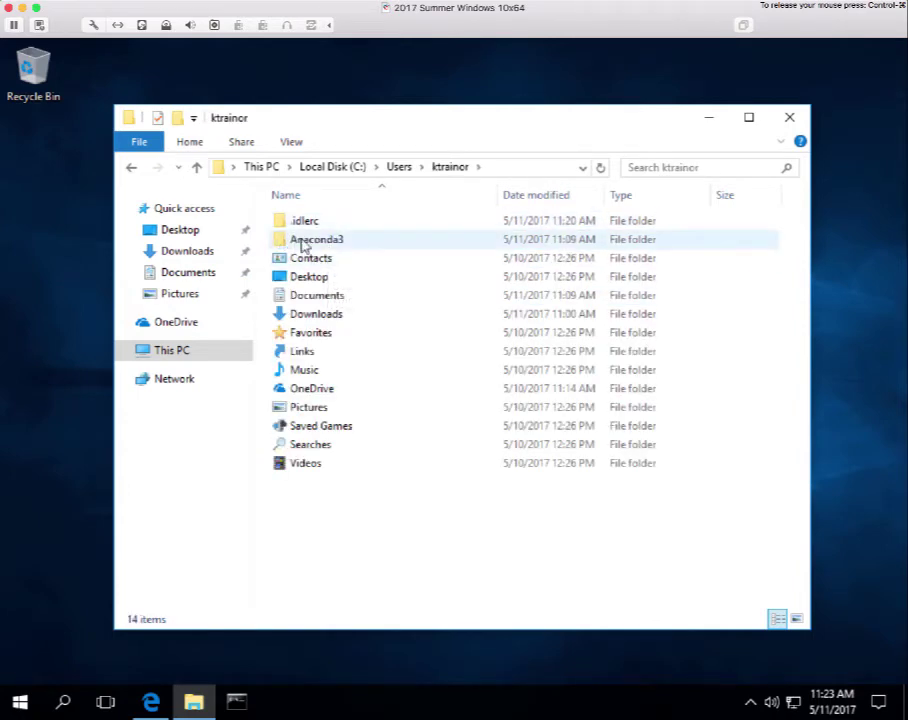
double_click(284, 243)
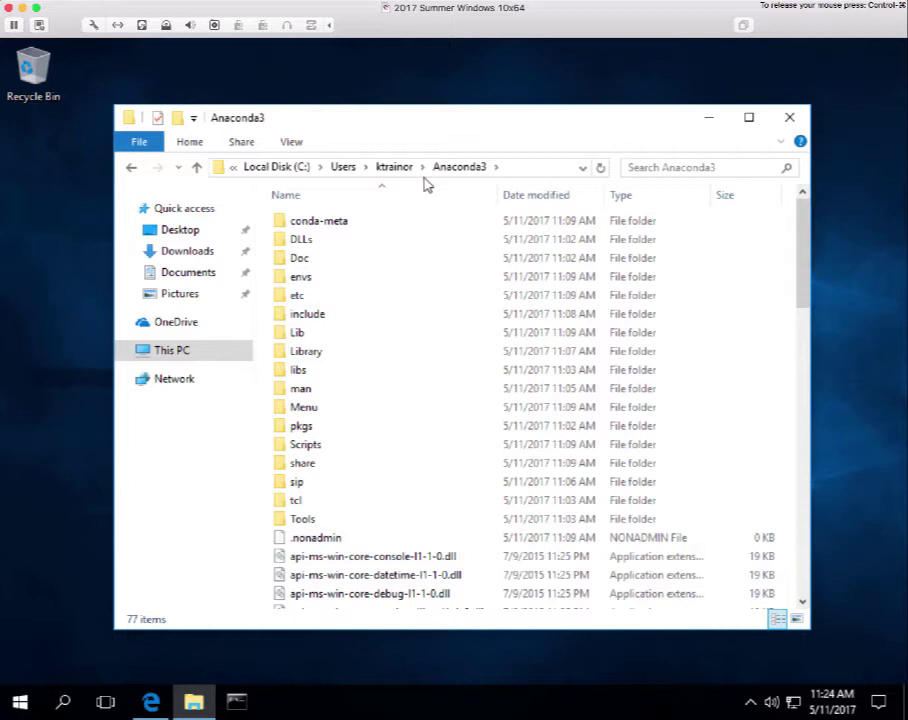
click(790, 121)
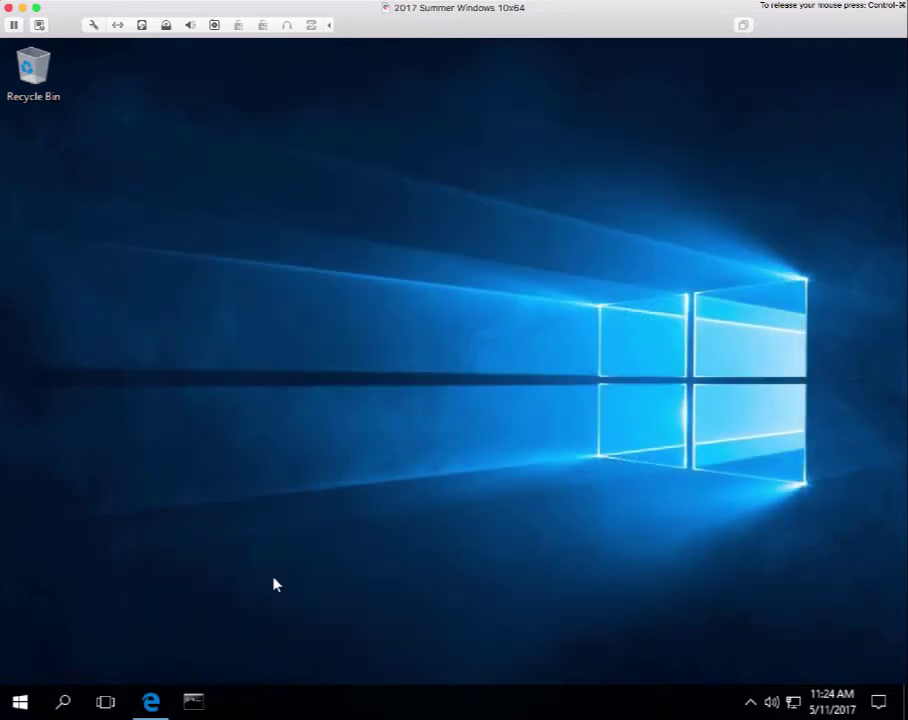
In Edge, close the Anaconda Cloud and Start tabs and go back to the LIS 452 page.
click(155, 703)
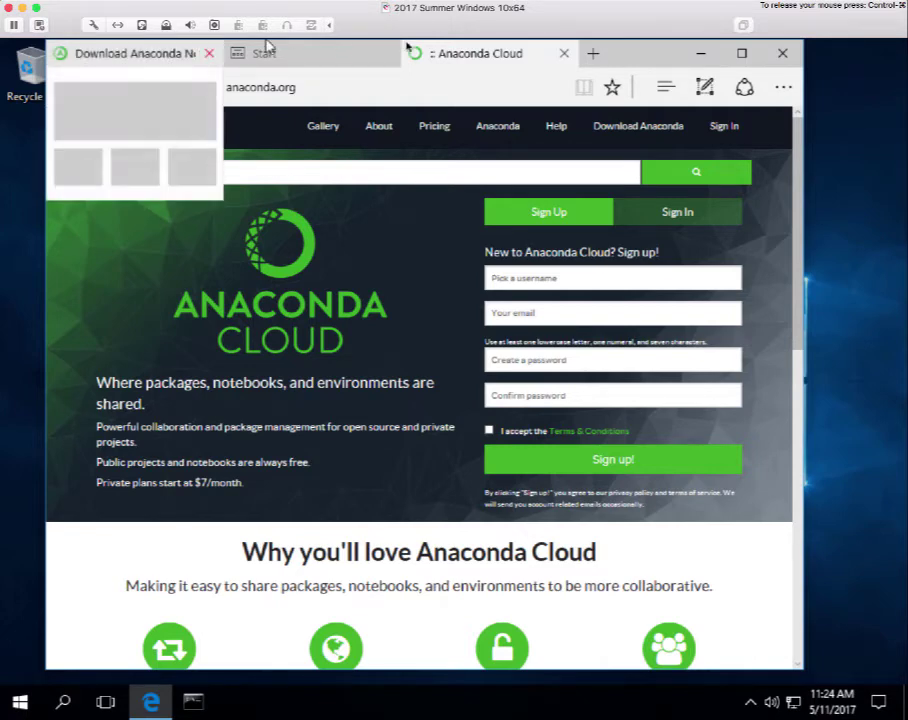
click(564, 54)
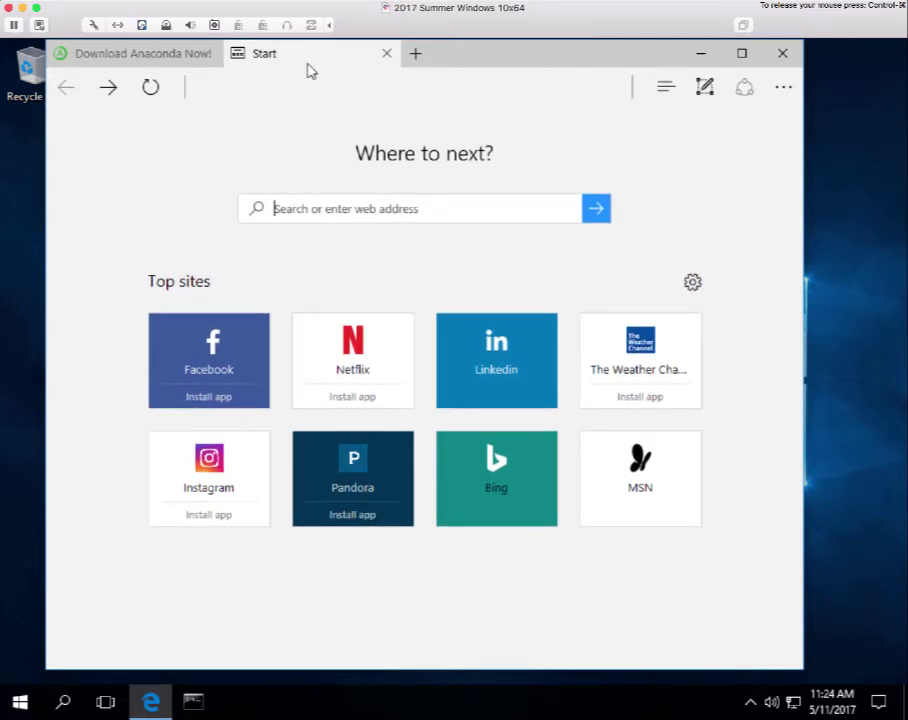
click(385, 55)
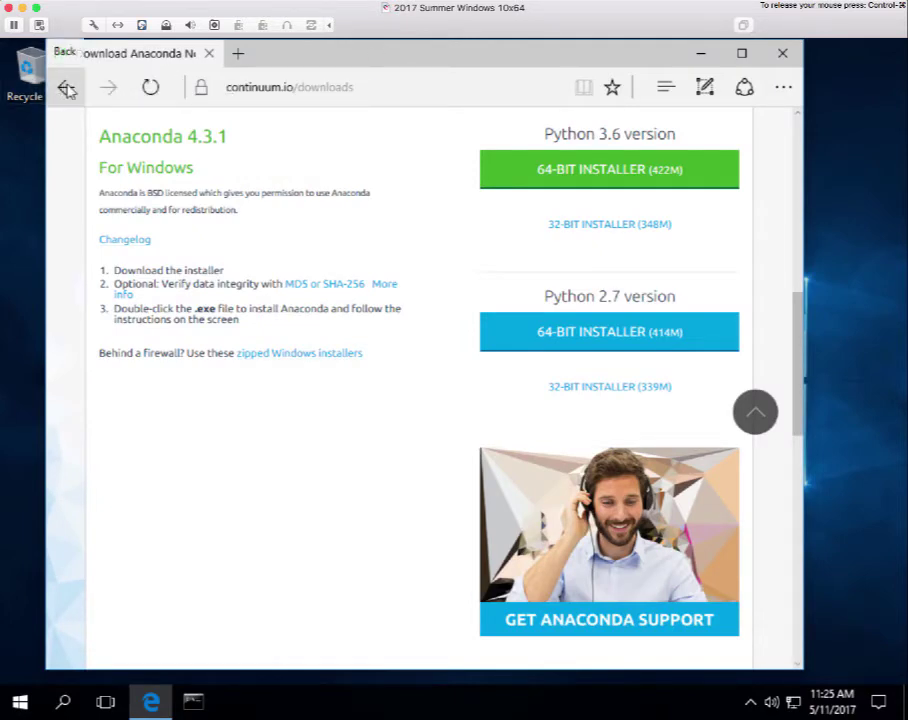
click(67, 88)
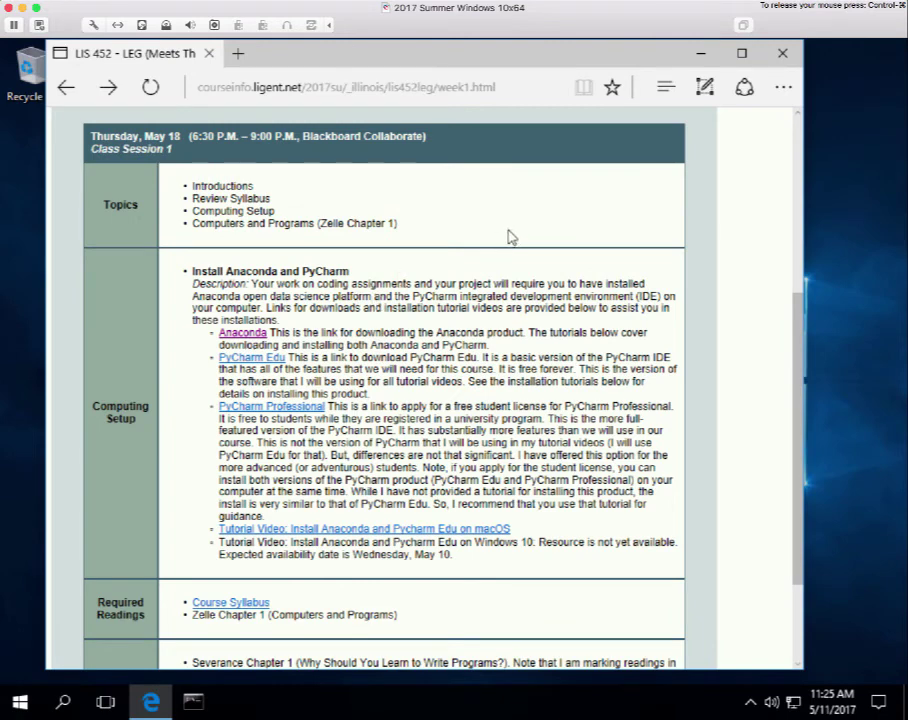
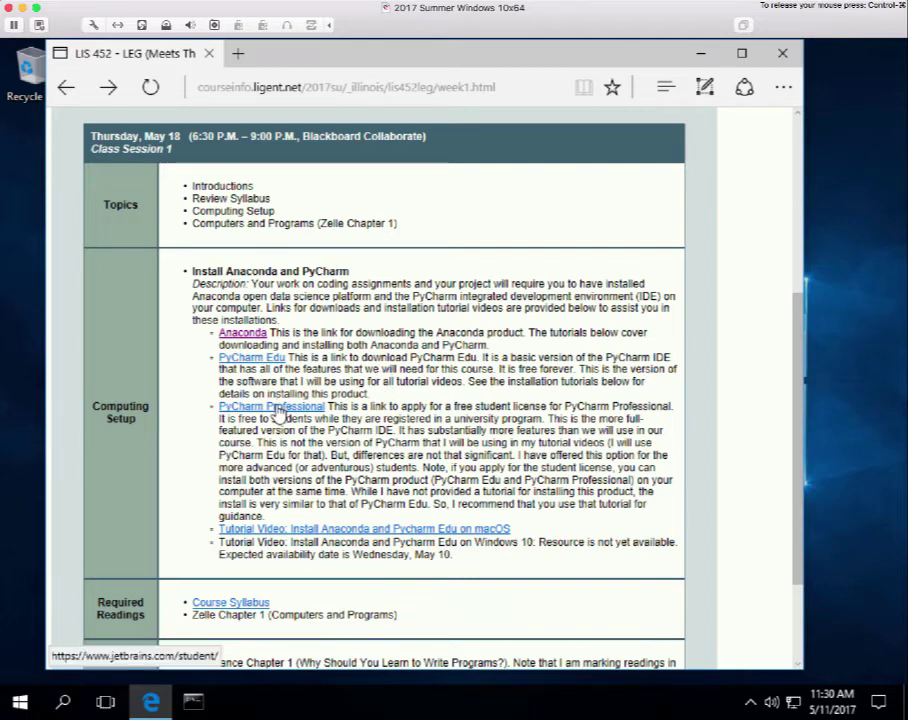
Open the PyCharm Professional free-for-students page, dismiss its cookie notice, and start the student application.
click(278, 408)
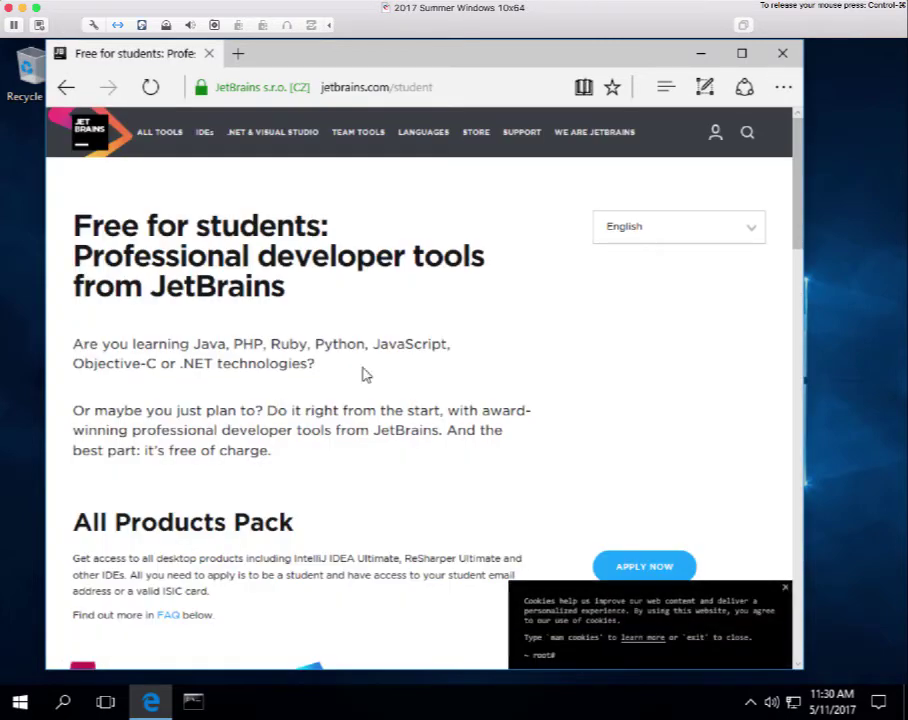
click(788, 591)
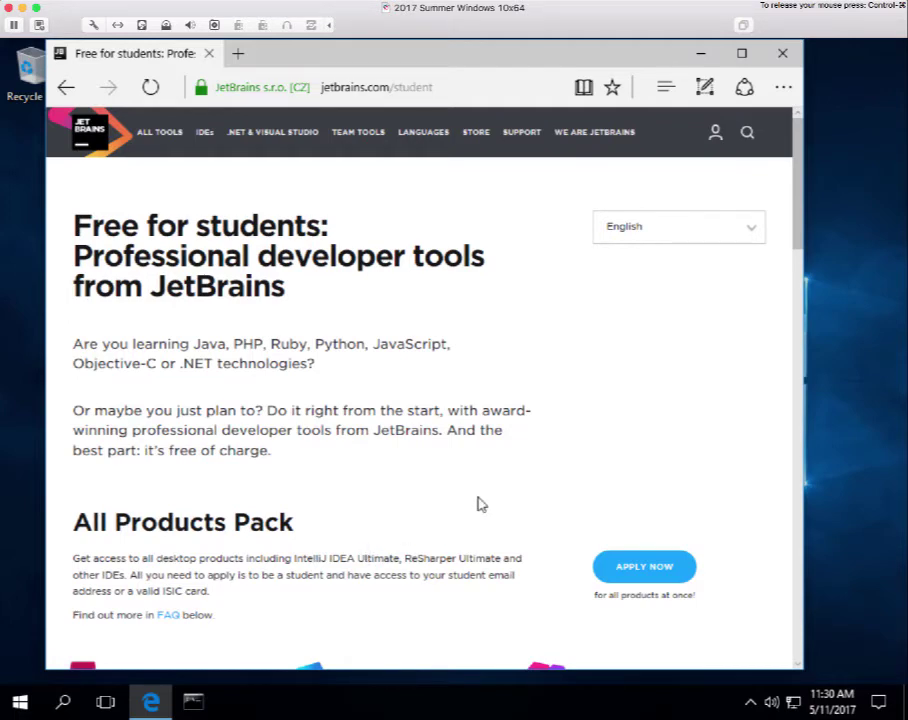
scroll(530, 543, down, 4)
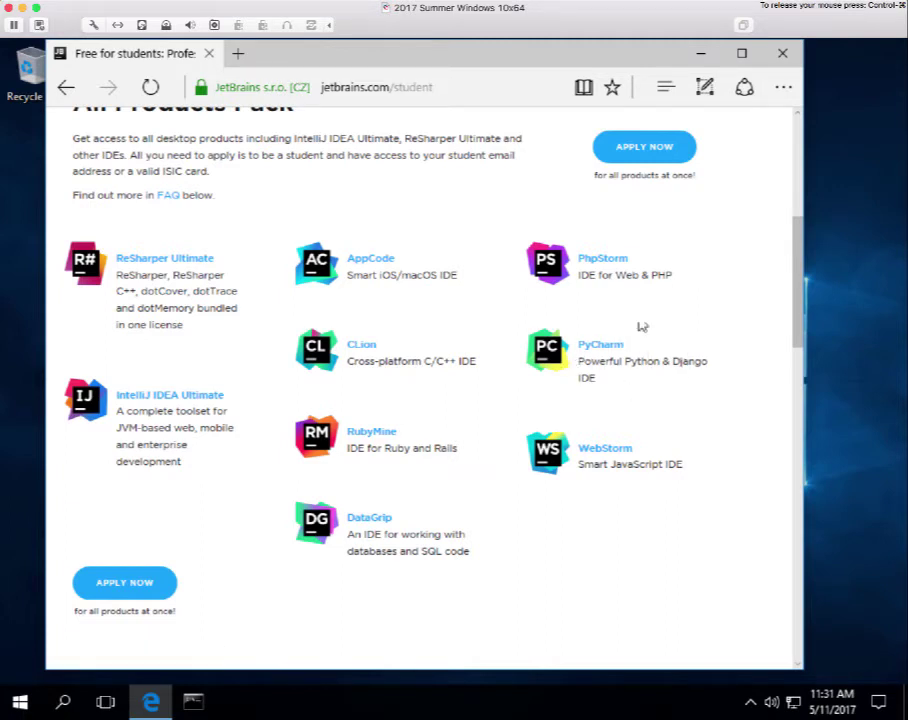
click(631, 147)
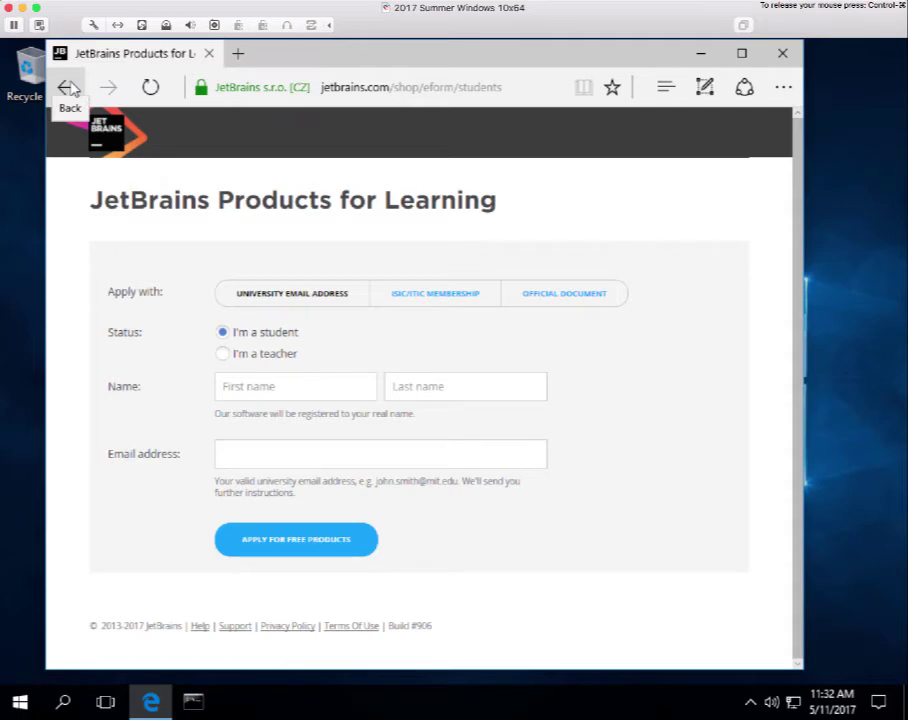
Go back twice from the student application form toward the course week 1 page.
click(68, 88)
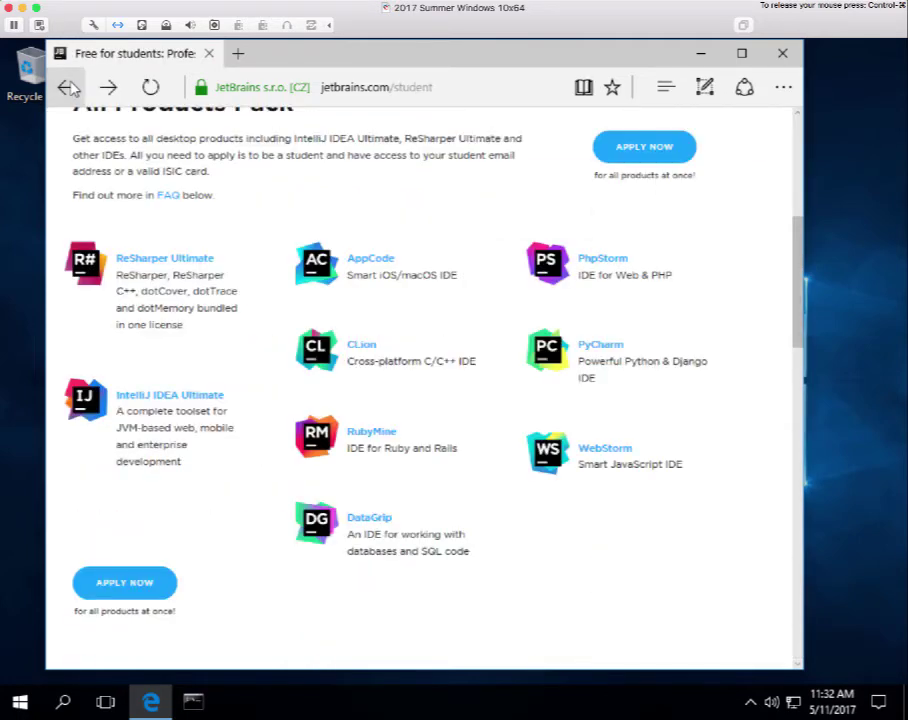
click(68, 88)
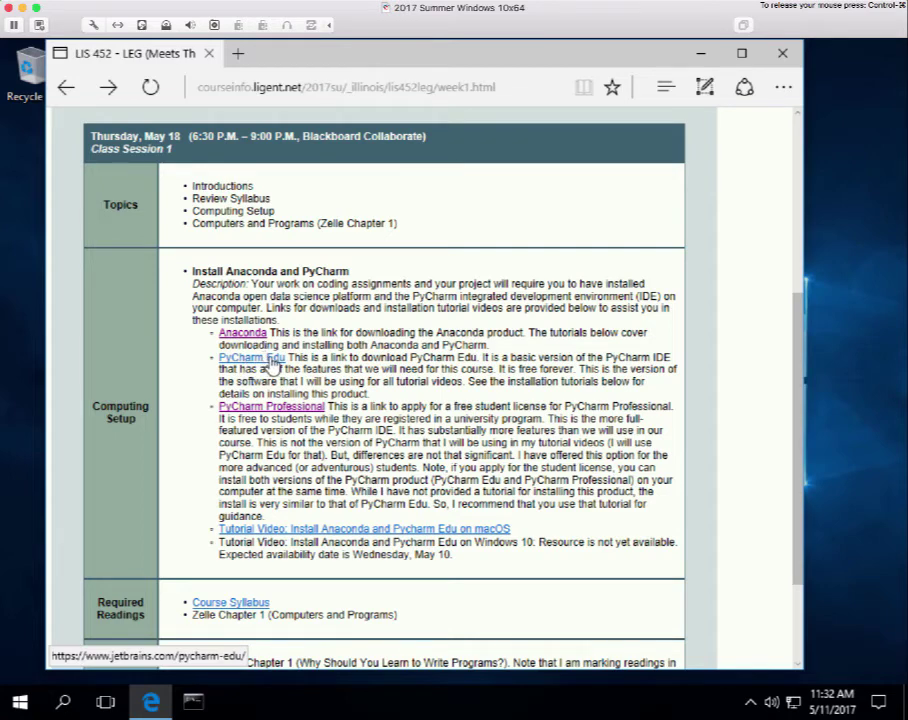
Download the Windows PyCharm Edu installer (pycharm-edu-3.5.1.exe, 149 MB), choosing Save as.
click(272, 366)
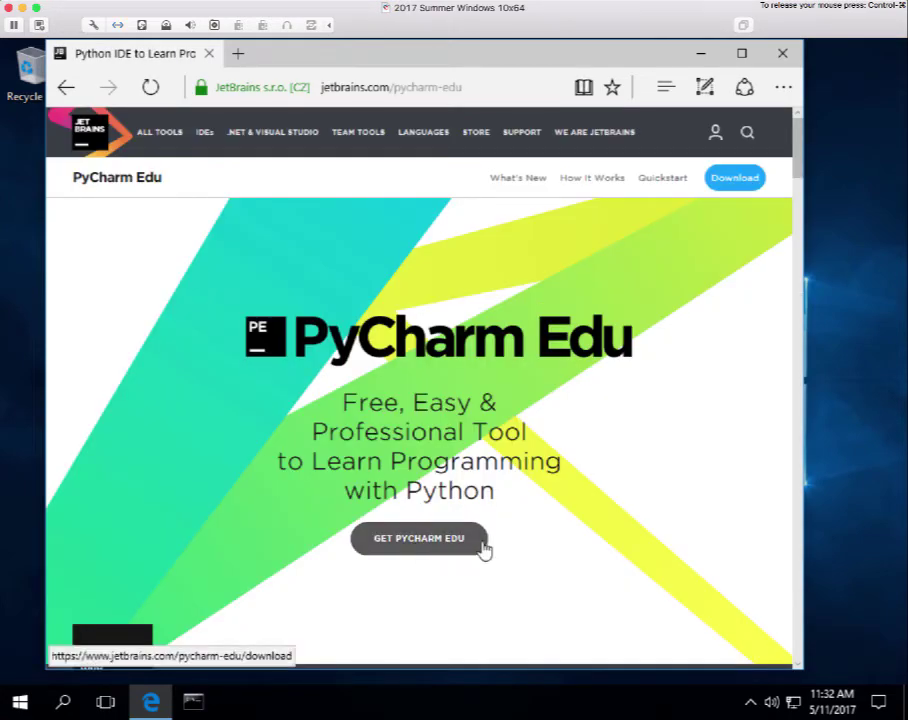
click(421, 542)
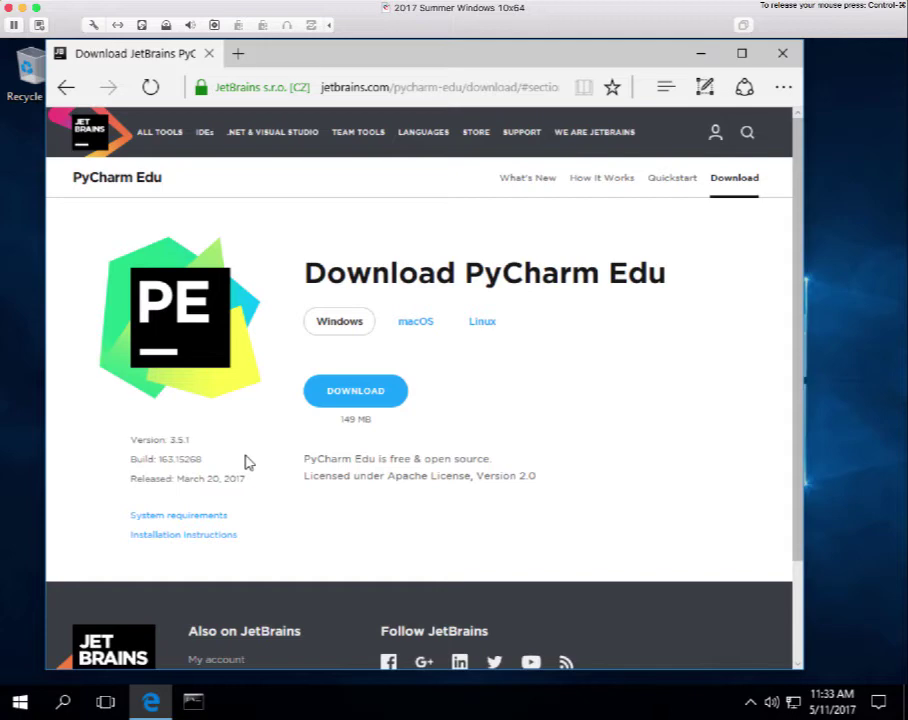
click(357, 397)
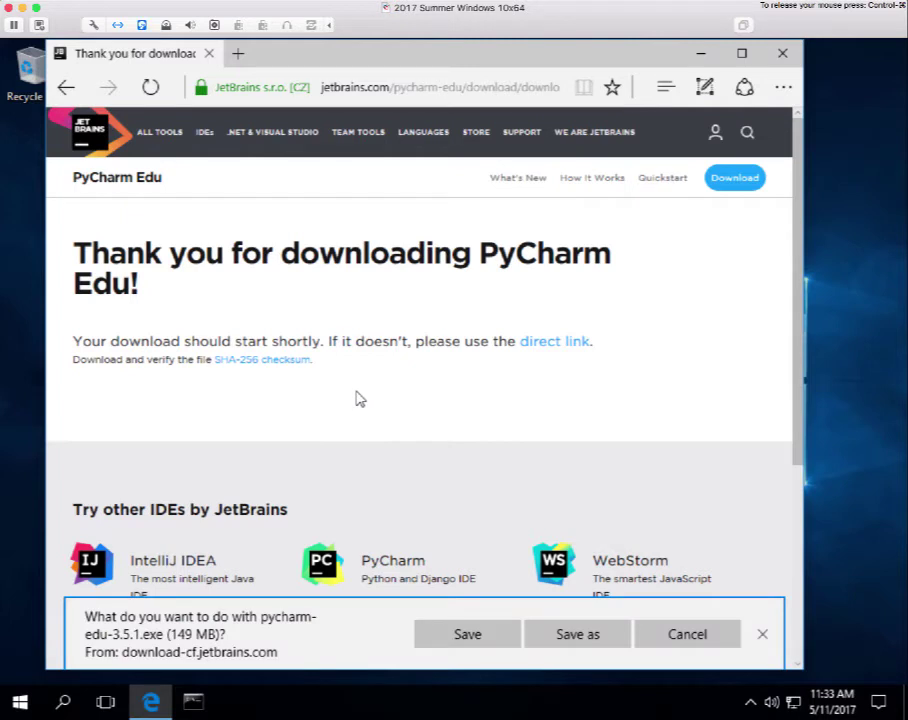
click(590, 635)
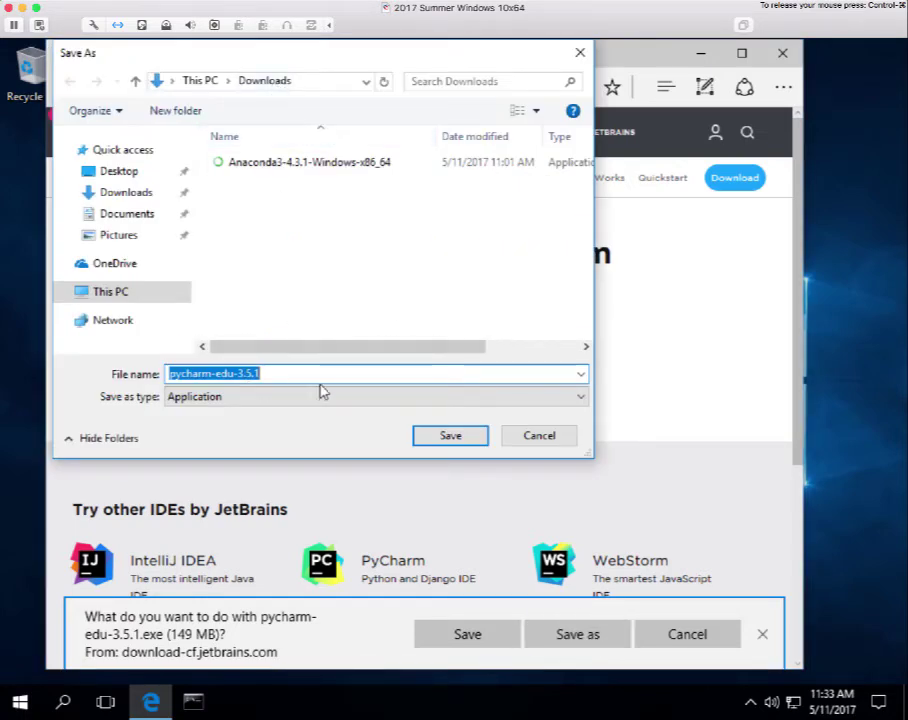
Save pycharm-edu-3.5.1.exe into Downloads under its default name.
click(452, 437)
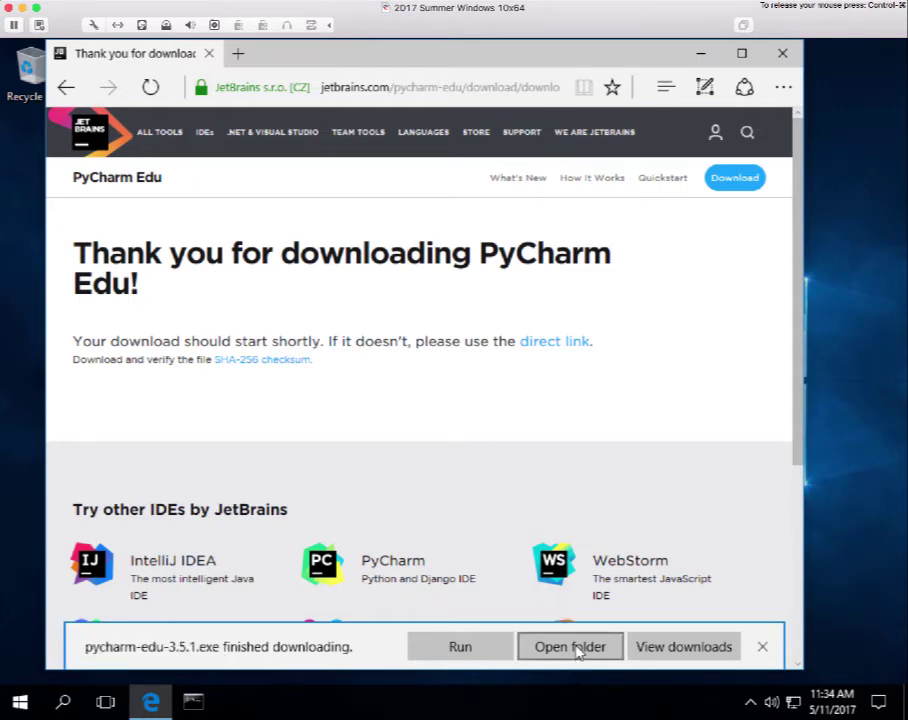
Launch the downloaded pycharm-edu-3.5.1 installer from Downloads, approving the permission prompt.
click(577, 648)
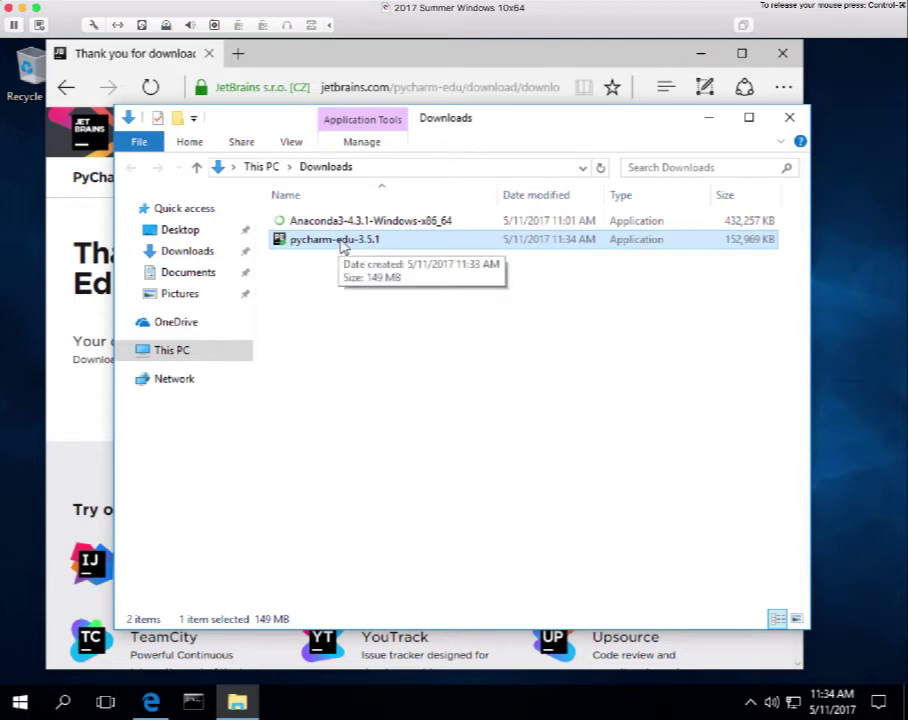
double_click(341, 246)
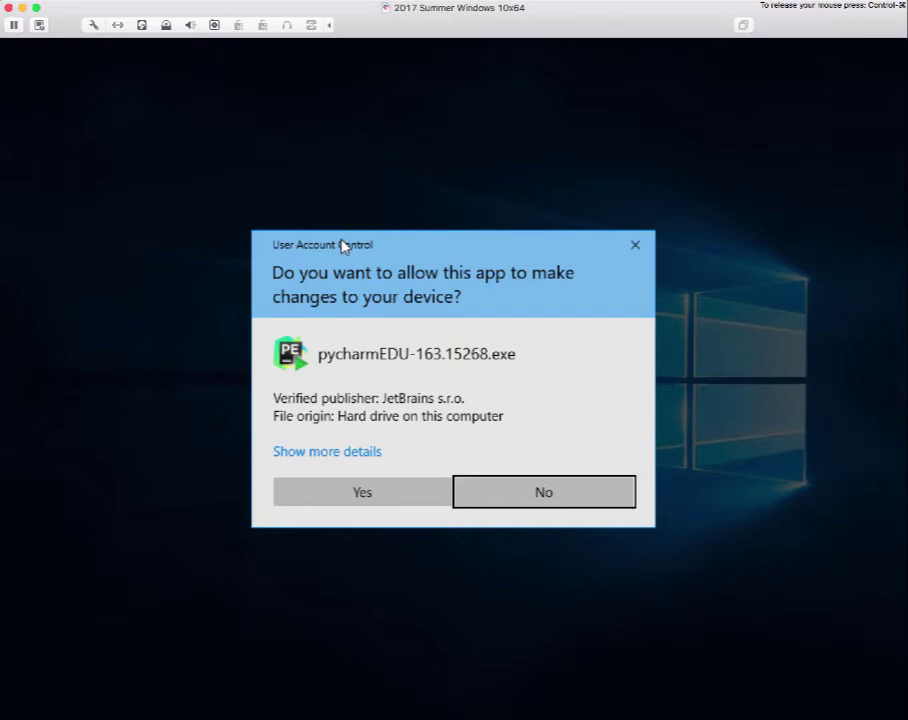
click(361, 494)
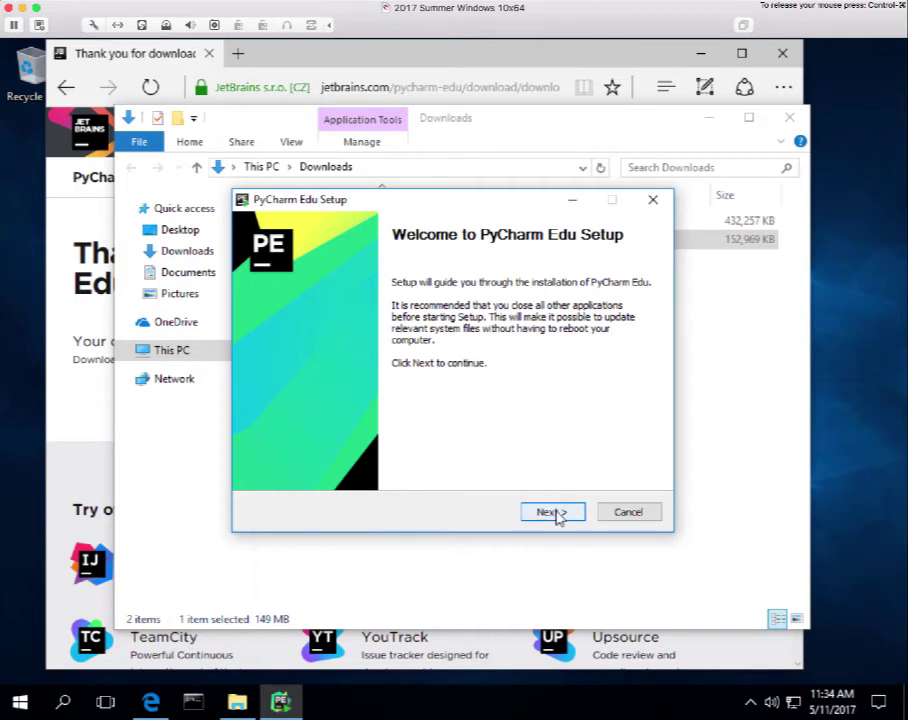
Pass the Welcome page and keep the default Program Files (x86)\JetBrains\PyCharm Edu 3.5.1 folder.
click(552, 512)
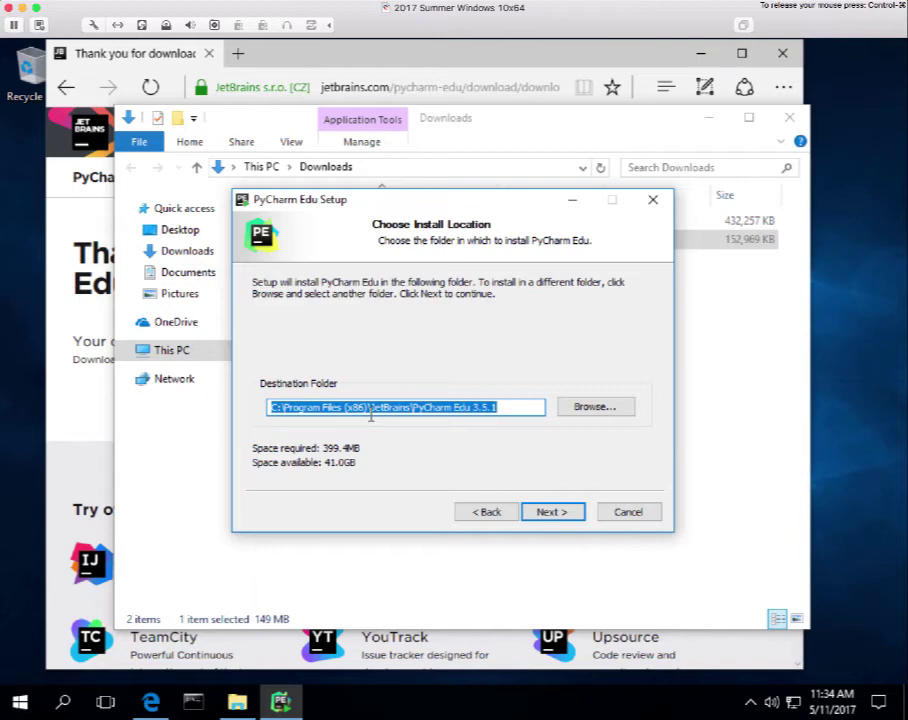
click(551, 521)
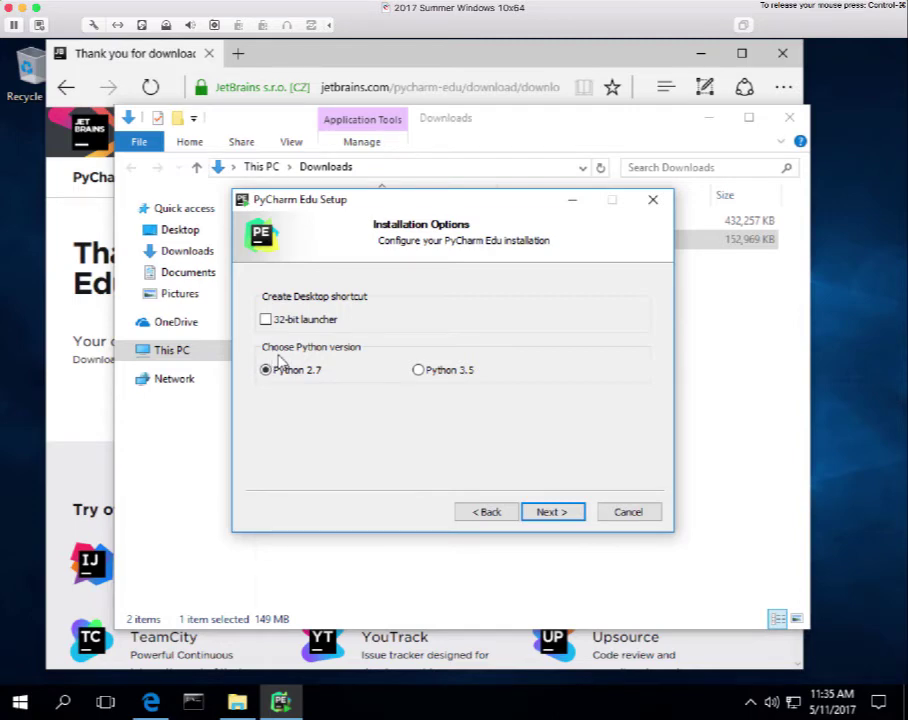
Install PyCharm Edu with Python 3.5 and the default JetBrains Start Menu folder.
click(418, 370)
click(552, 512)
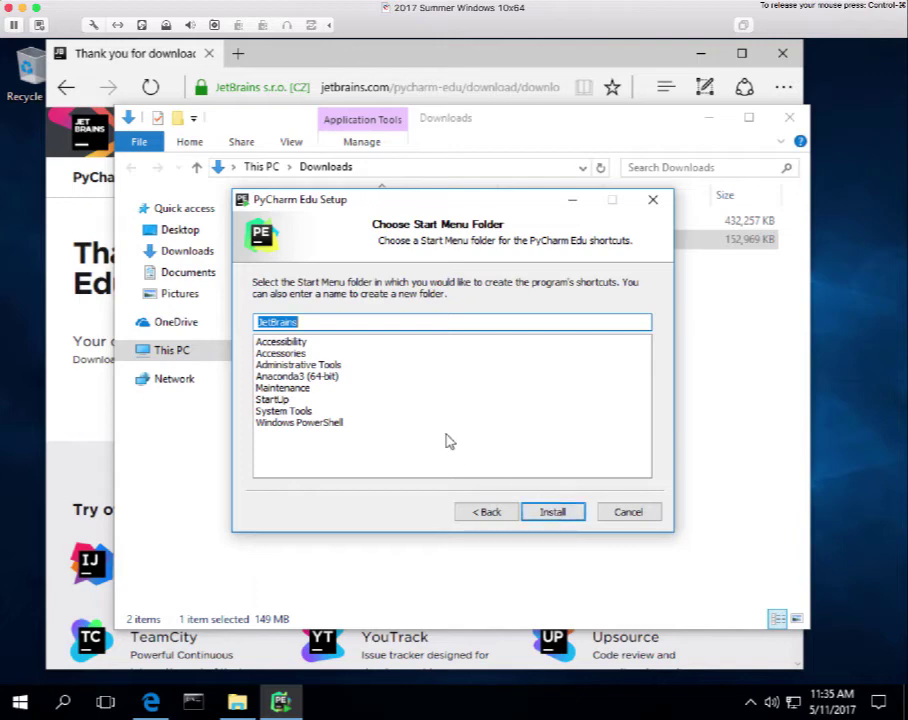
click(553, 513)
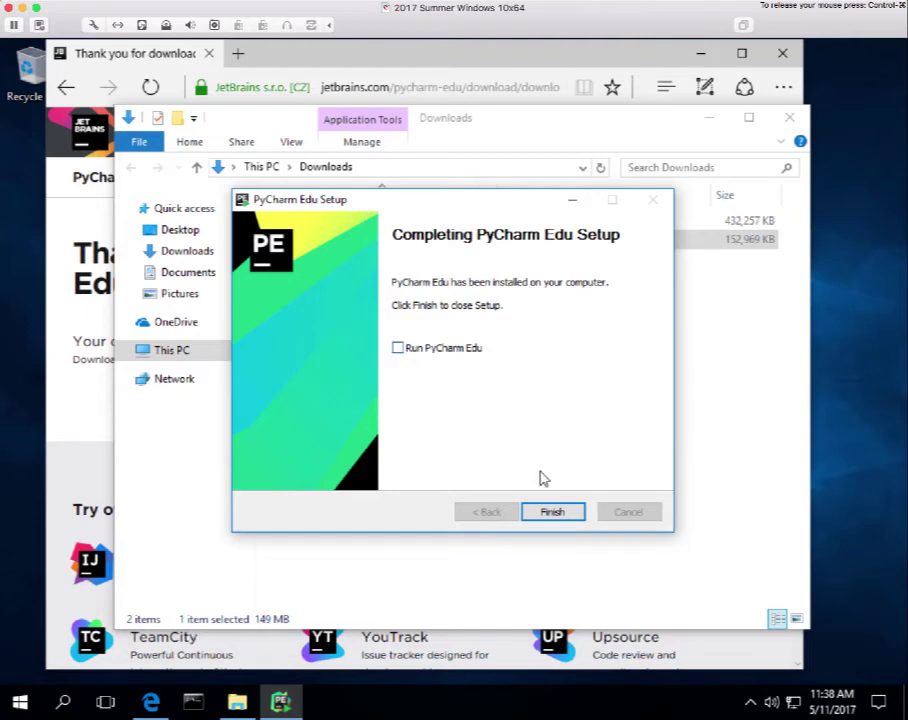
Finish the PyCharm Edu setup with 'Run PyCharm Edu' left unchecked.
click(556, 513)
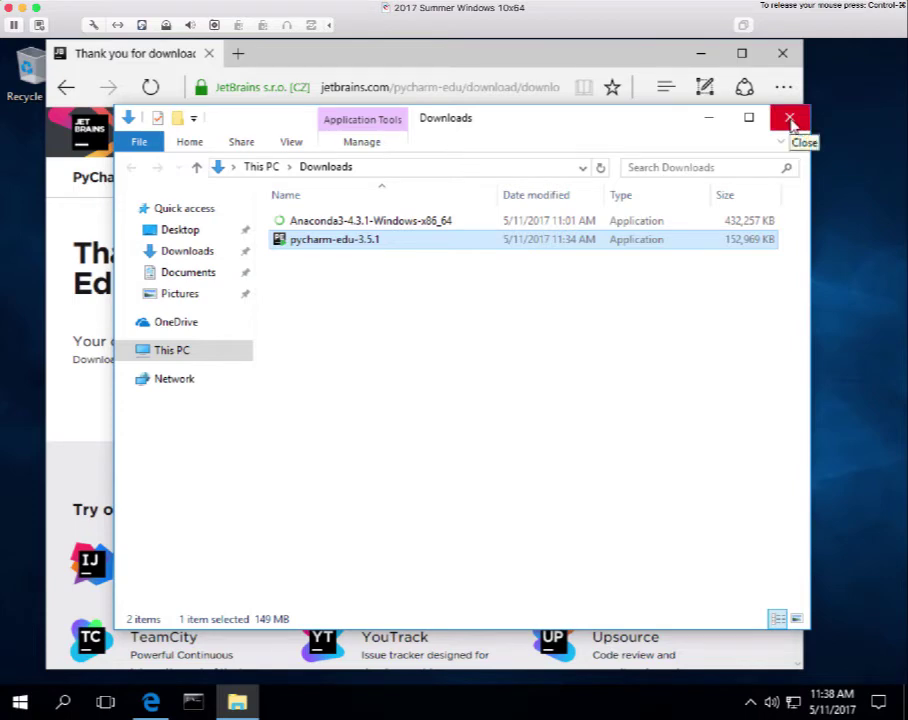
Close the Downloads Explorer window and the Edge browser.
click(790, 119)
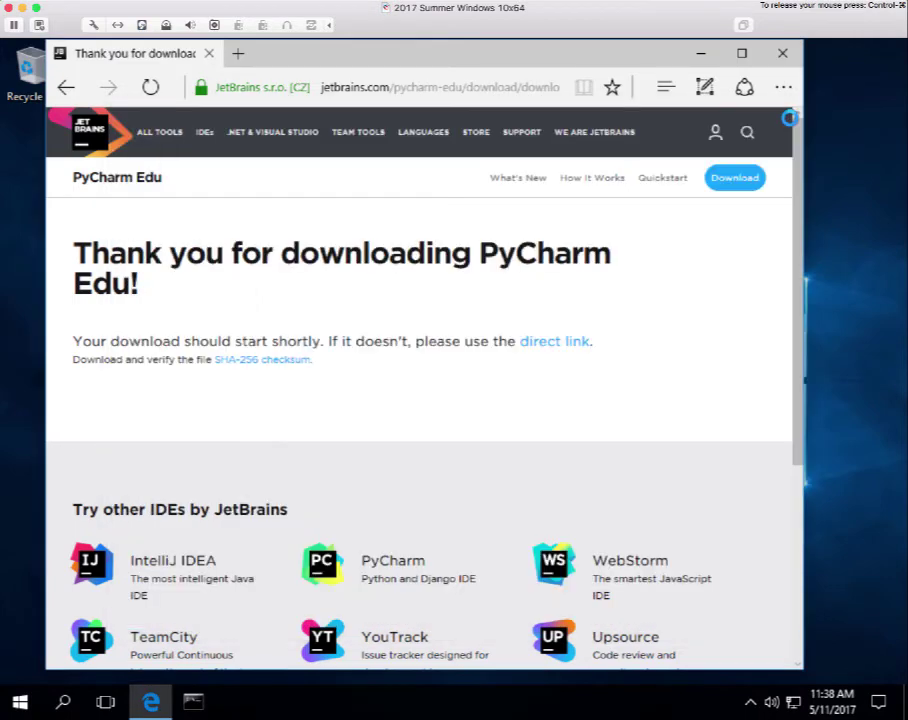
click(783, 55)
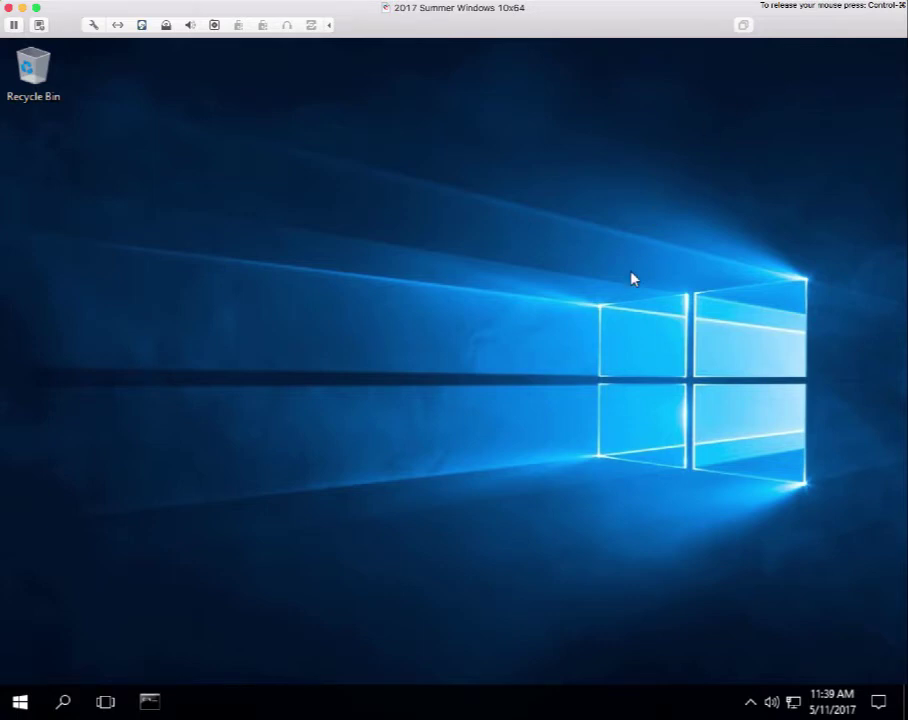
Open the Start menu and browse the app list, expanding then collapsing the Python 3.5 folder.
click(20, 704)
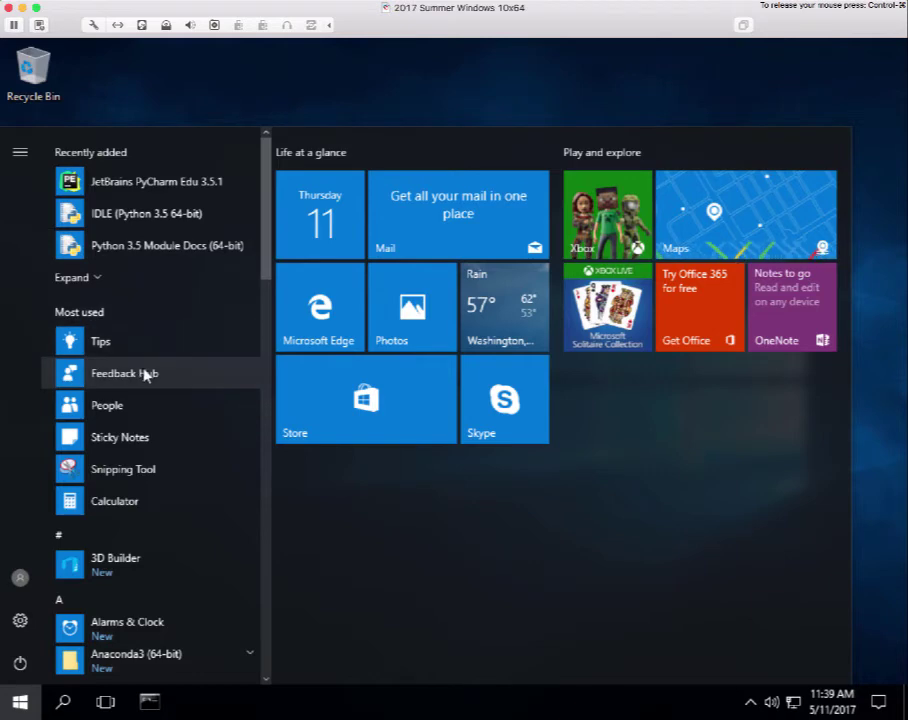
scroll(150, 376, down, 1)
scroll(153, 377, down, 12)
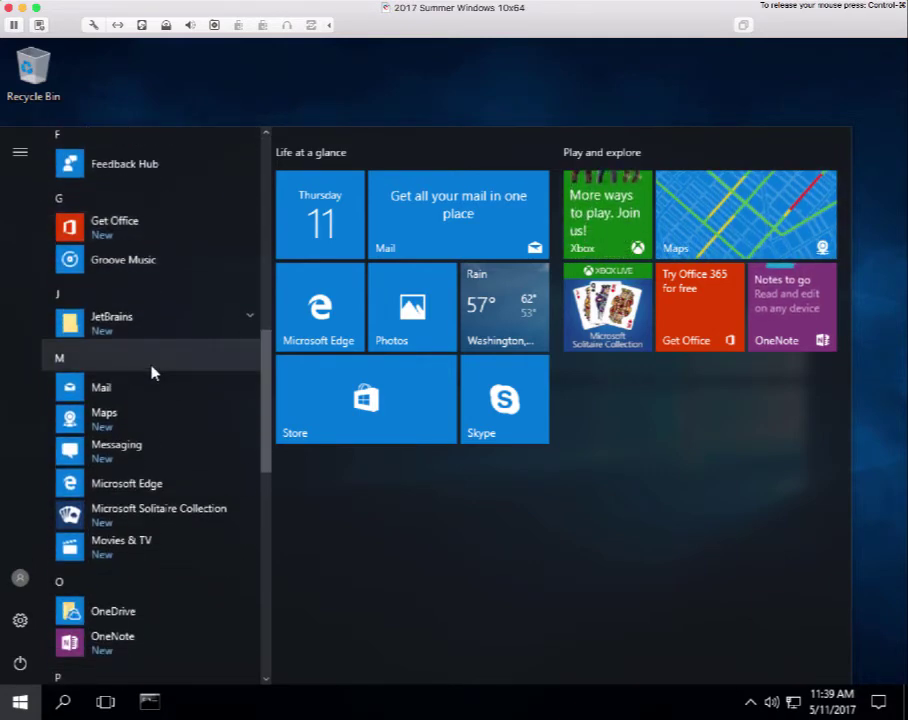
scroll(151, 372, down, 2)
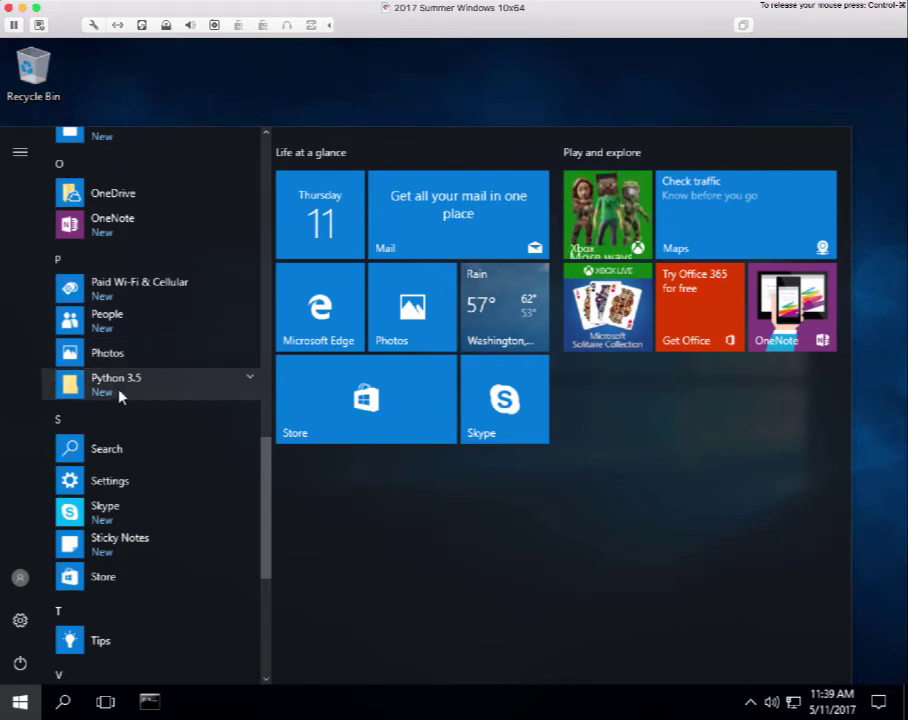
click(249, 380)
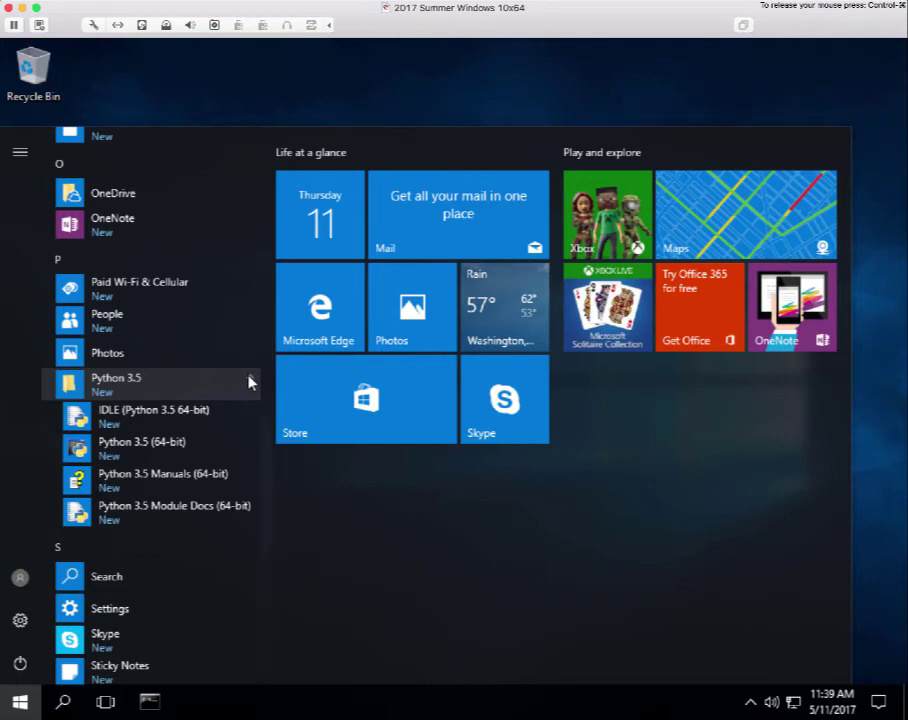
click(249, 380)
scroll(245, 381, up, 3)
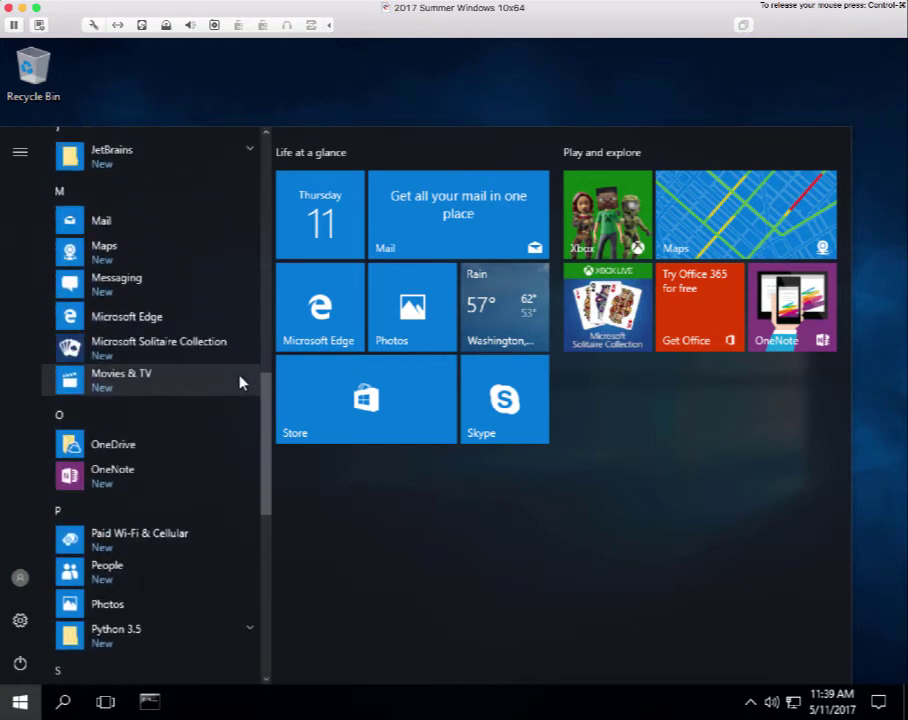
scroll(240, 379, up, 2)
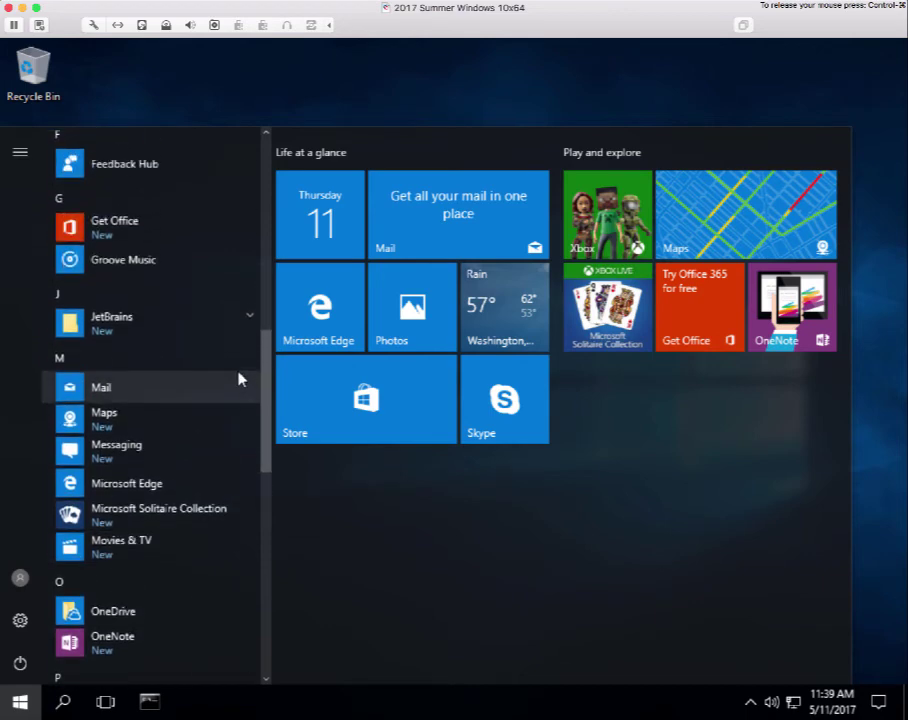
Pin JetBrains PyCharm Edu 3.5.1 to the taskbar from the Start menu's JetBrains folder, then close the menu.
click(250, 317)
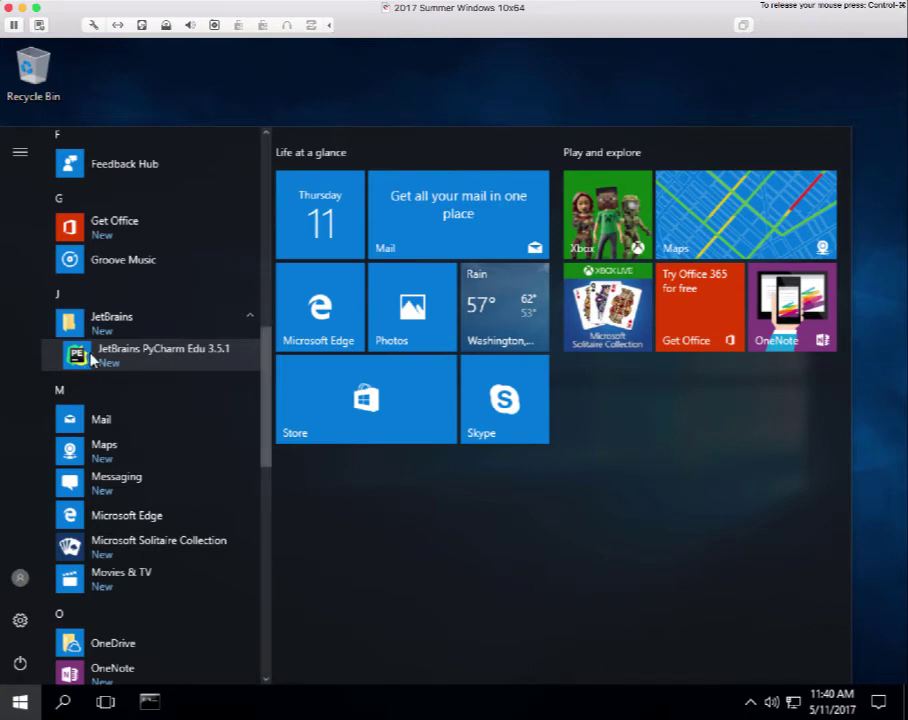
right_click(110, 360)
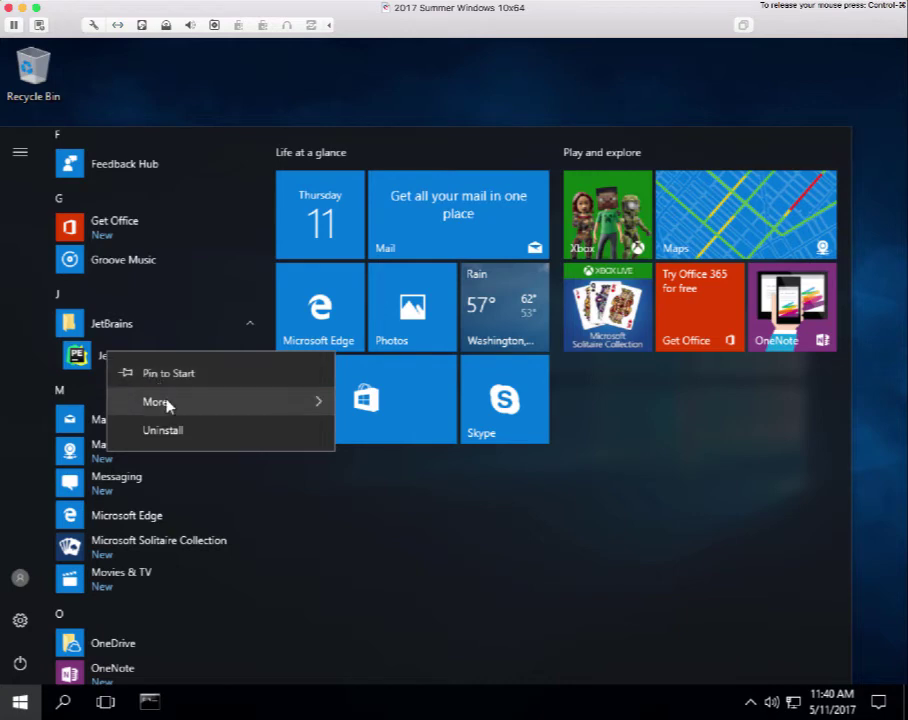
mouse_move(170, 403)
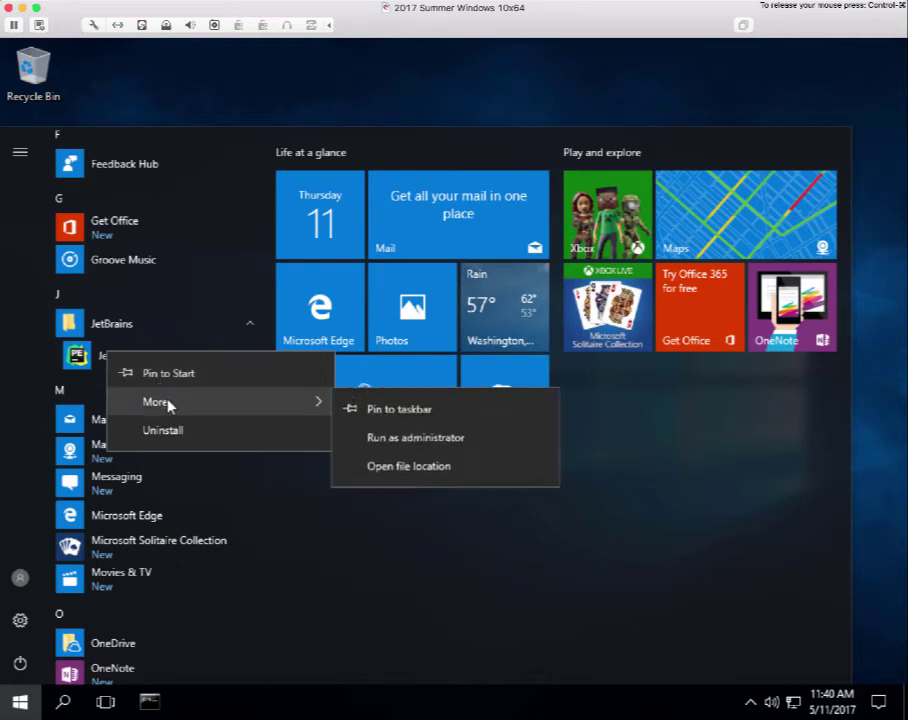
click(369, 410)
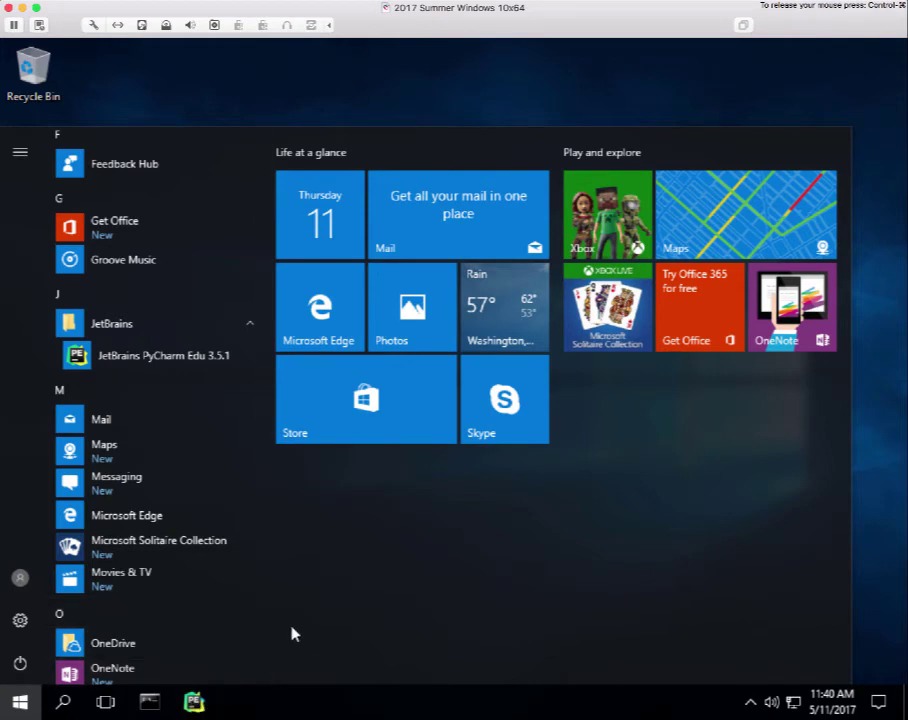
key(Escape)
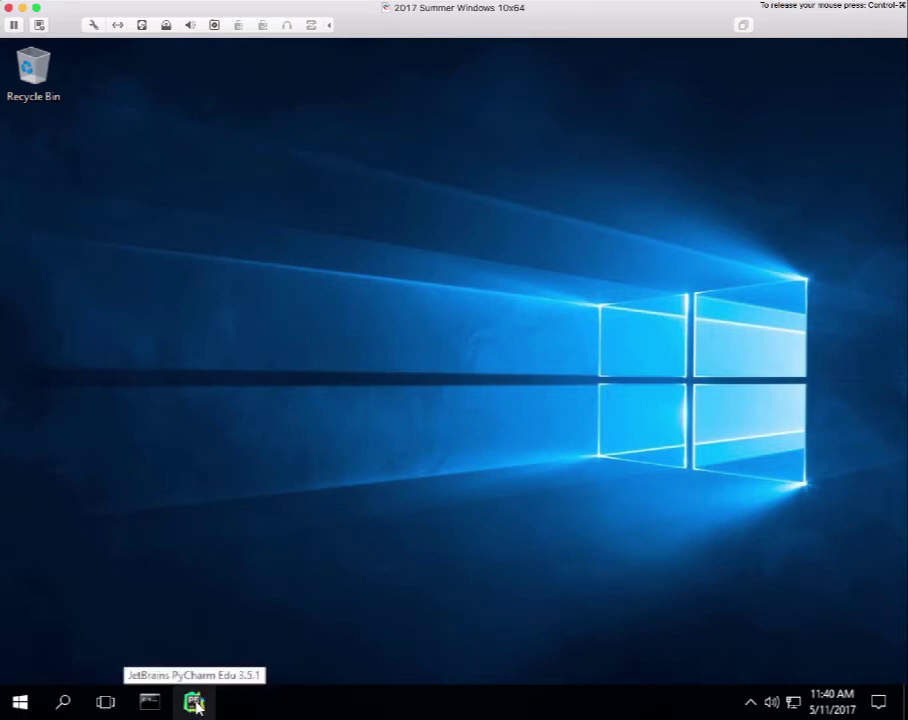
Launch PyCharm Edu from its taskbar icon without importing settings from a previous version.
click(195, 703)
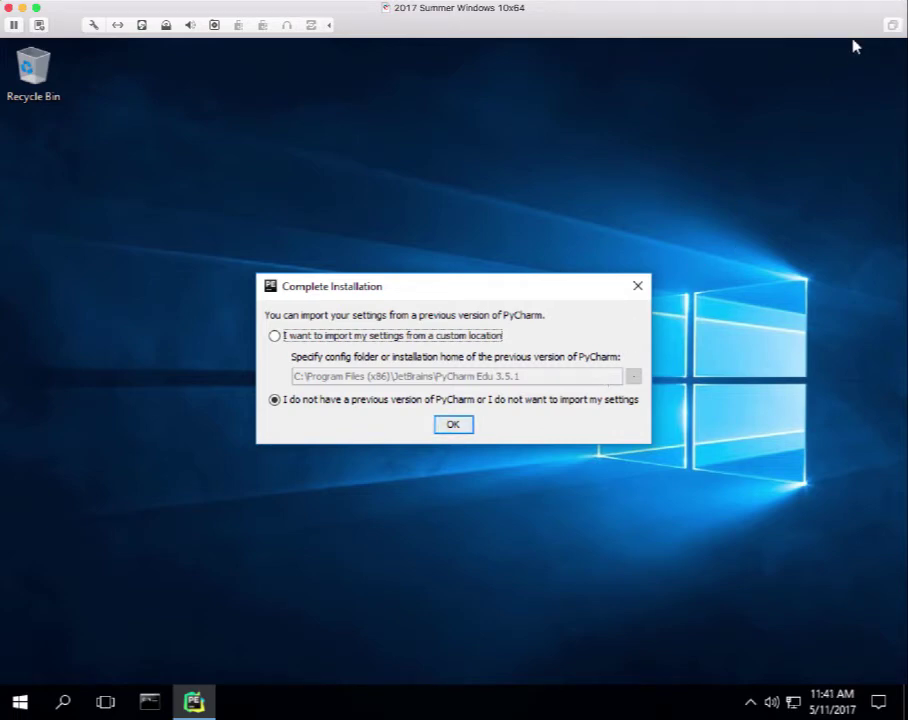
click(757, 305)
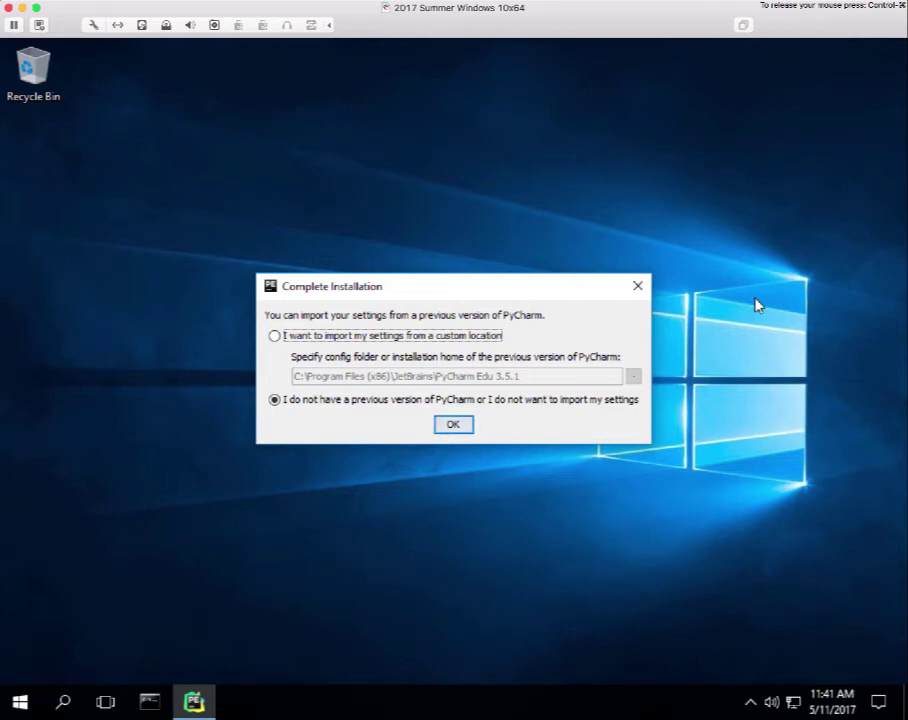
click(460, 428)
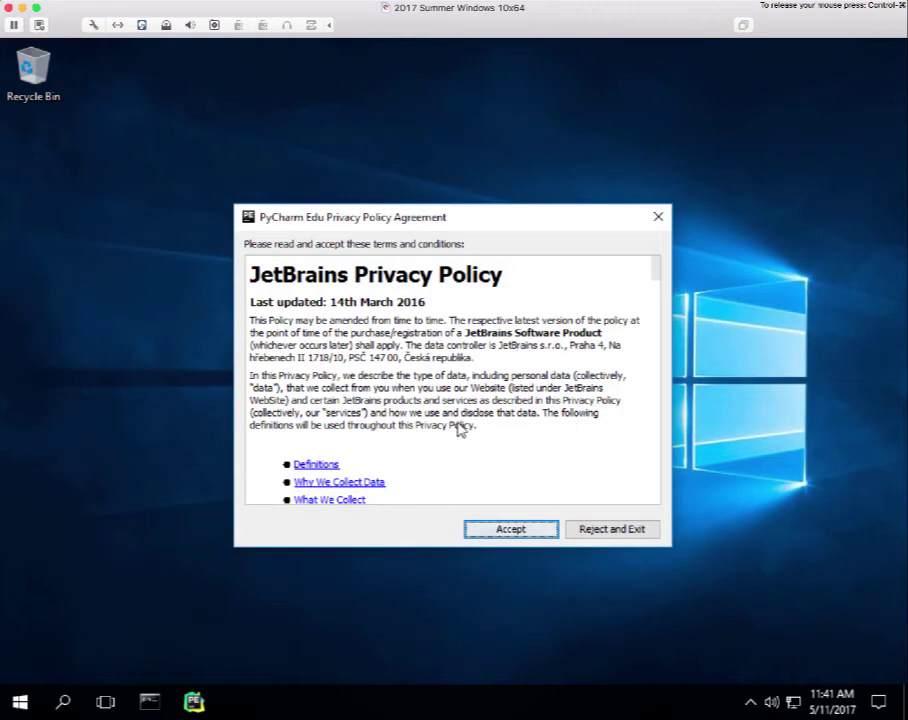
Accept the JetBrains Privacy Policy to reach the PyCharm Edu Welcome screen.
click(511, 530)
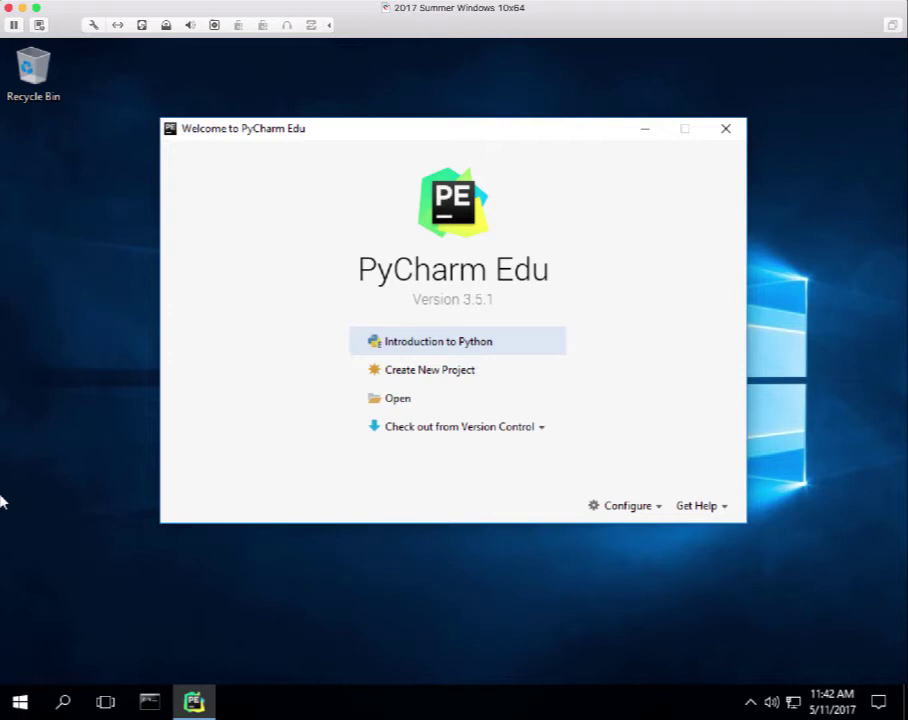
Start a new Pure Python project and choose the user's Documents folder as its base directory.
click(466, 375)
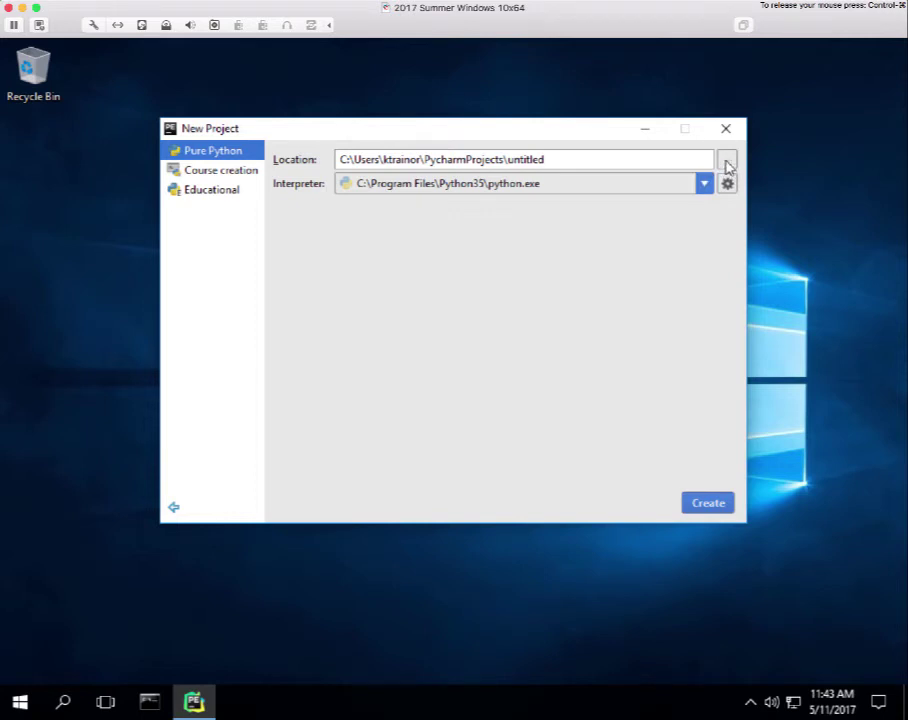
click(726, 160)
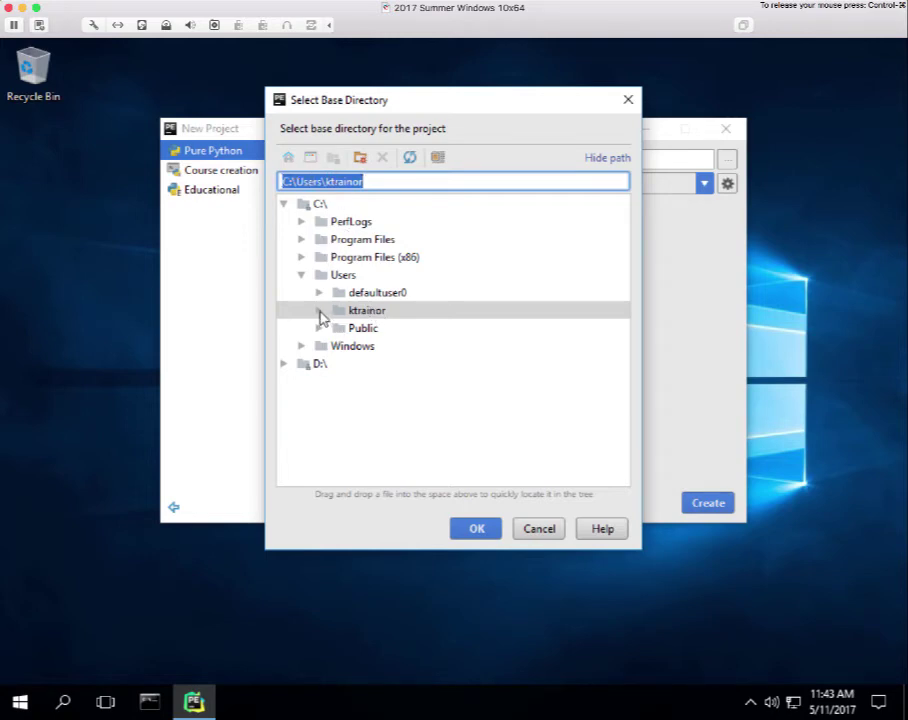
click(320, 312)
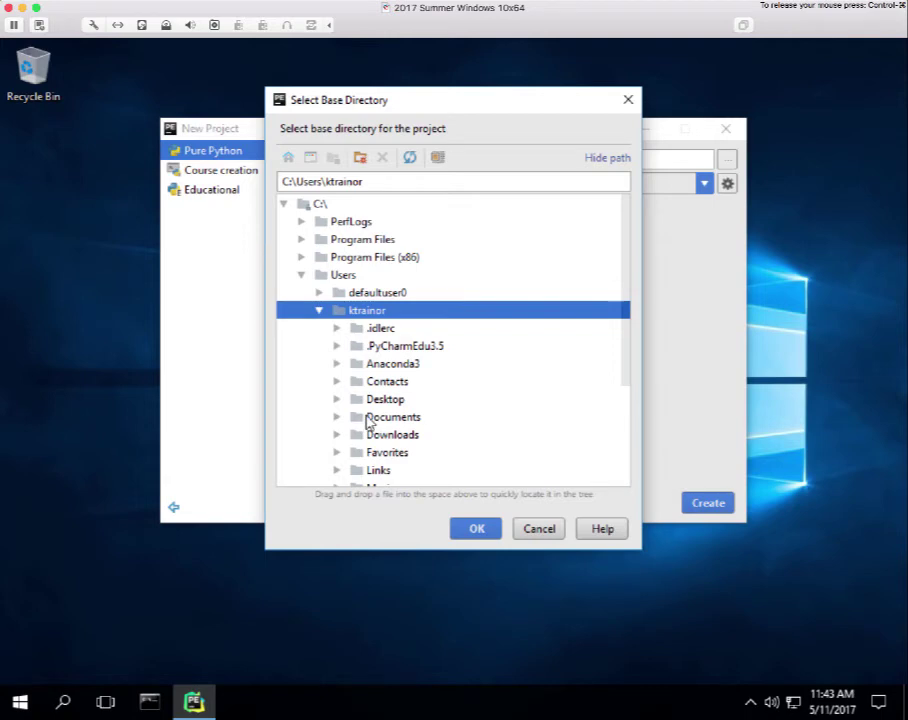
click(366, 420)
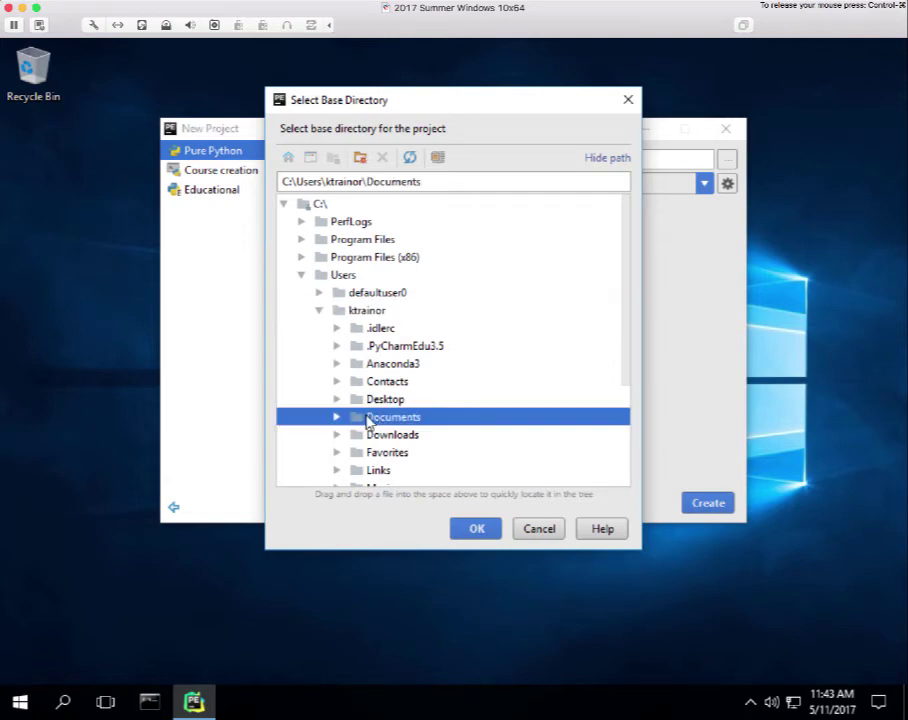
click(337, 418)
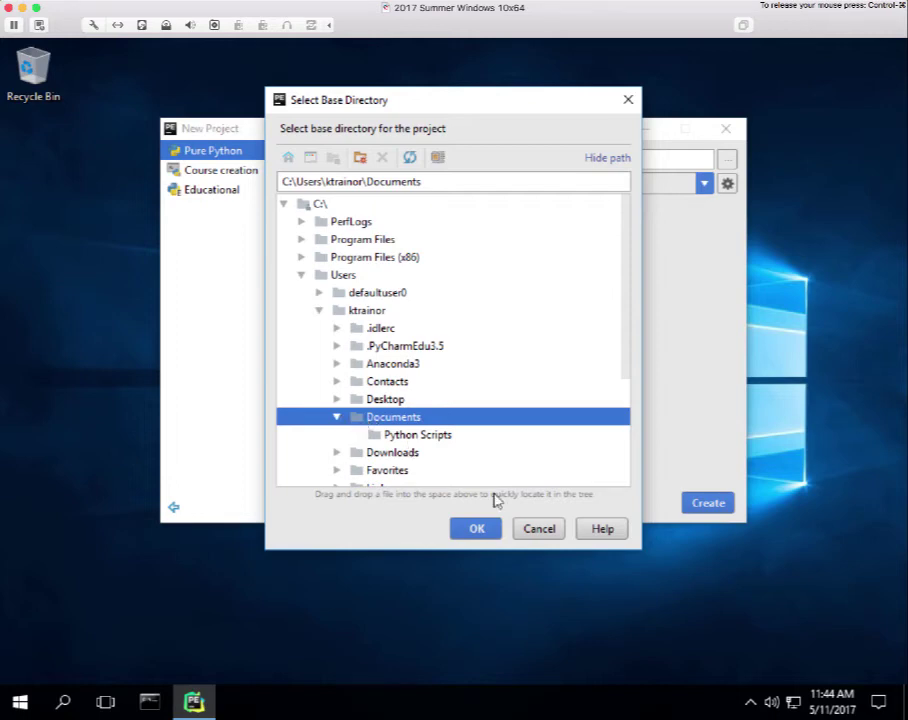
click(478, 529)
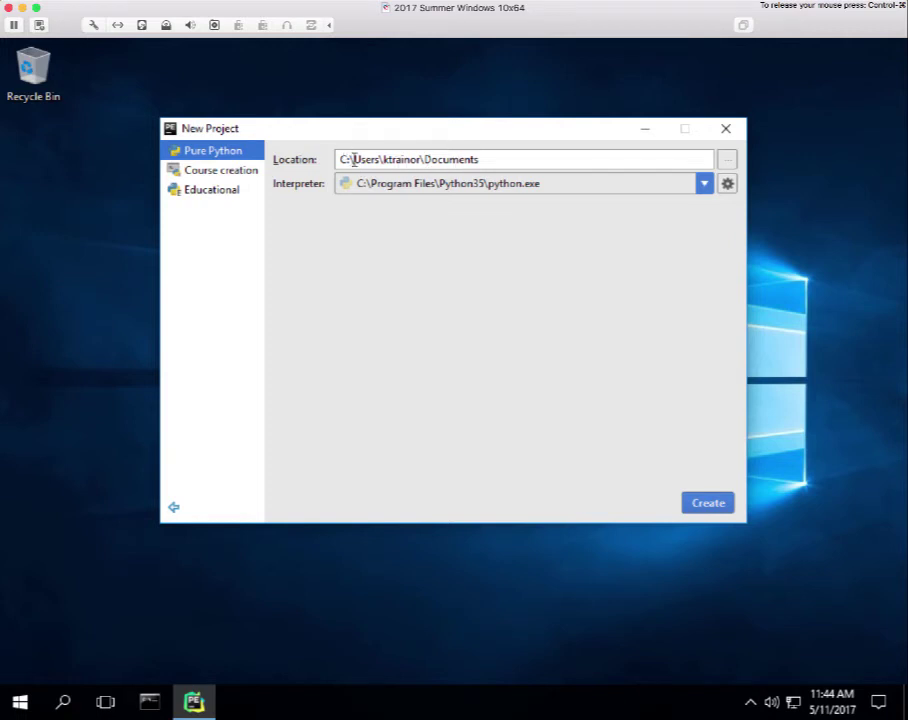
Append \my_python_course\practice00 to the project location after Documents.
click(482, 159)
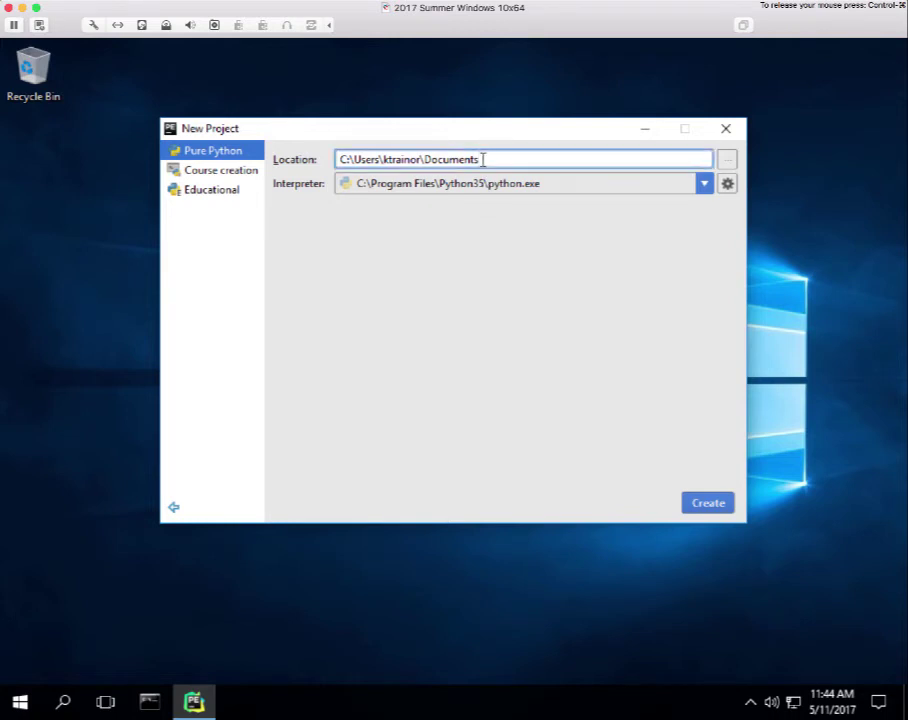
text(\)
text(m)
text(y_python_cou)
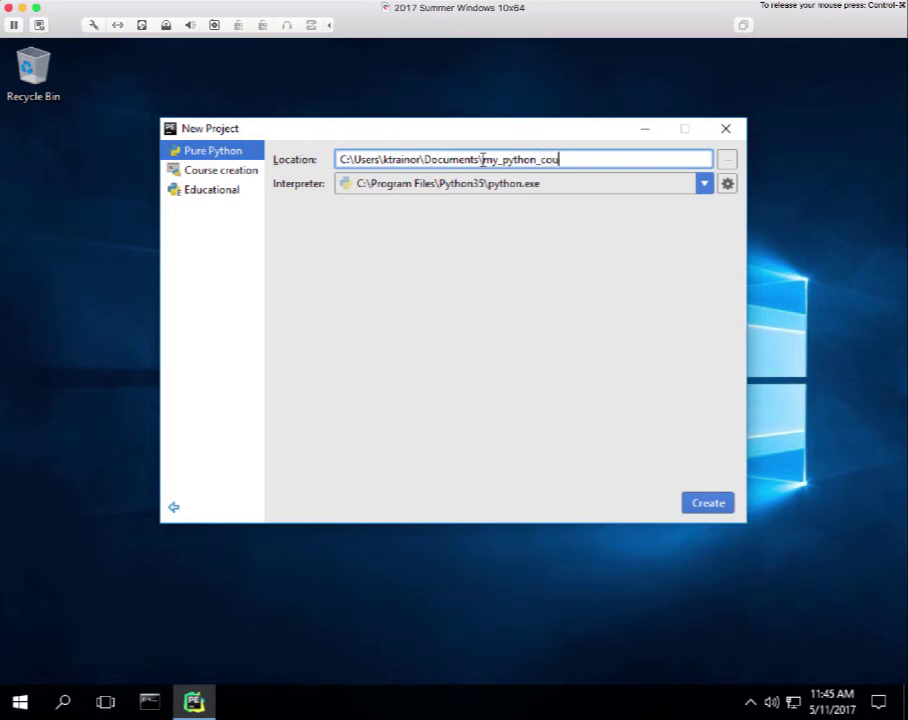
text(rse)
text(\)
text(practice00)
Switch the new project's interpreter from Python35 to Anaconda3's python.exe.
click(705, 184)
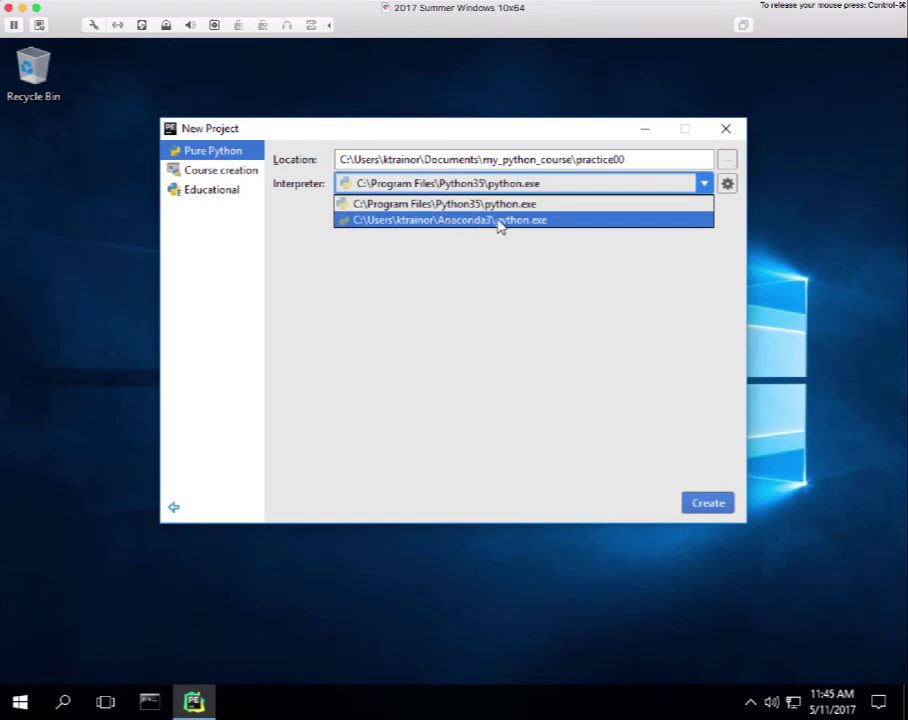
click(716, 200)
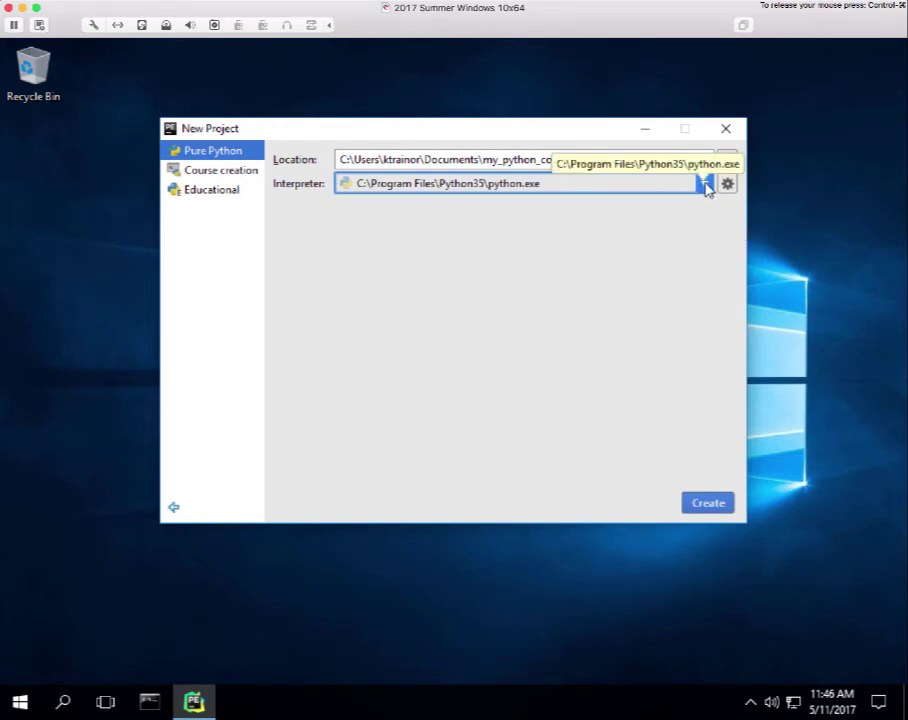
click(705, 185)
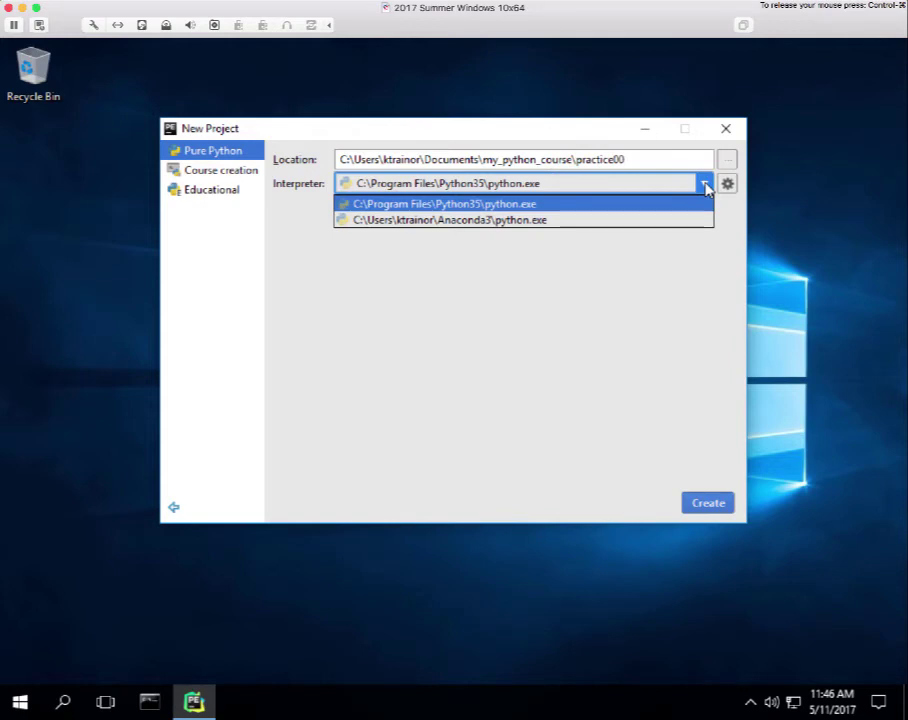
click(527, 222)
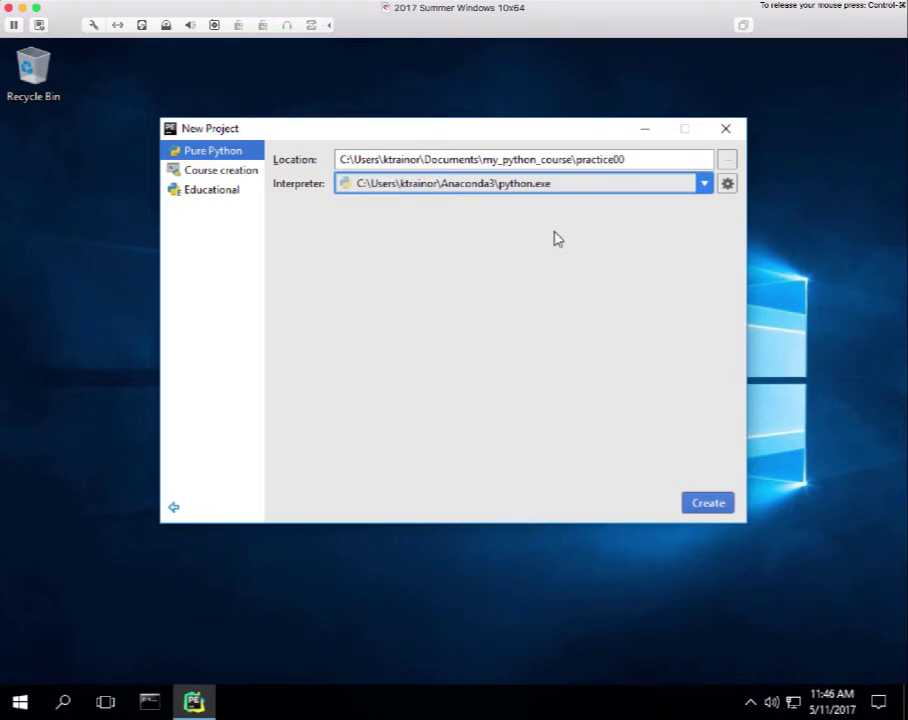
Create the practice00 project and let it open in the main window.
click(705, 506)
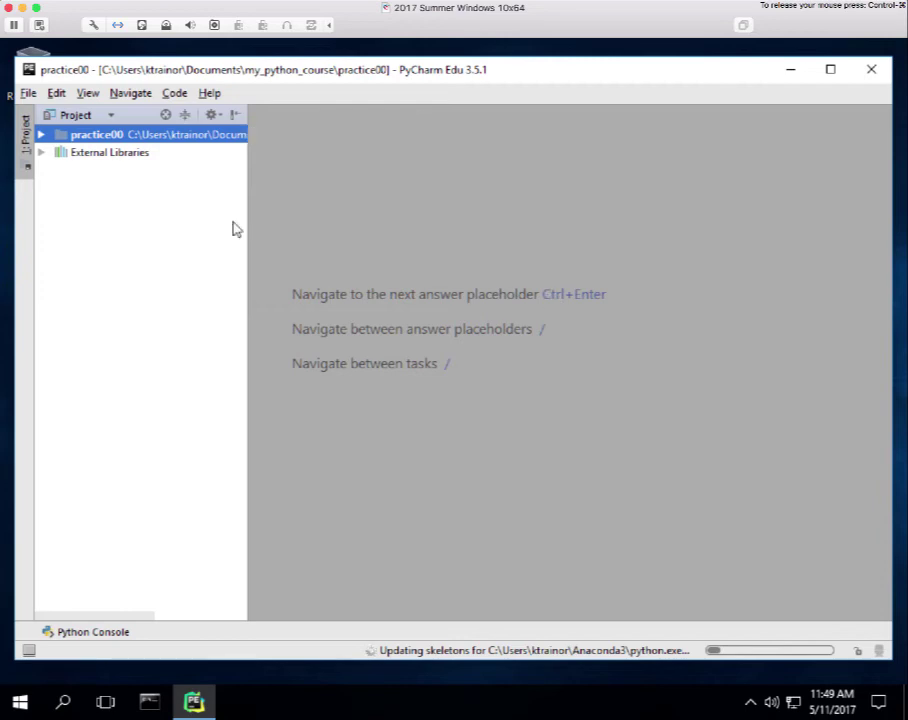
Start a new Python File from the practice00 folder's context menu in the Project panel.
right_click(98, 139)
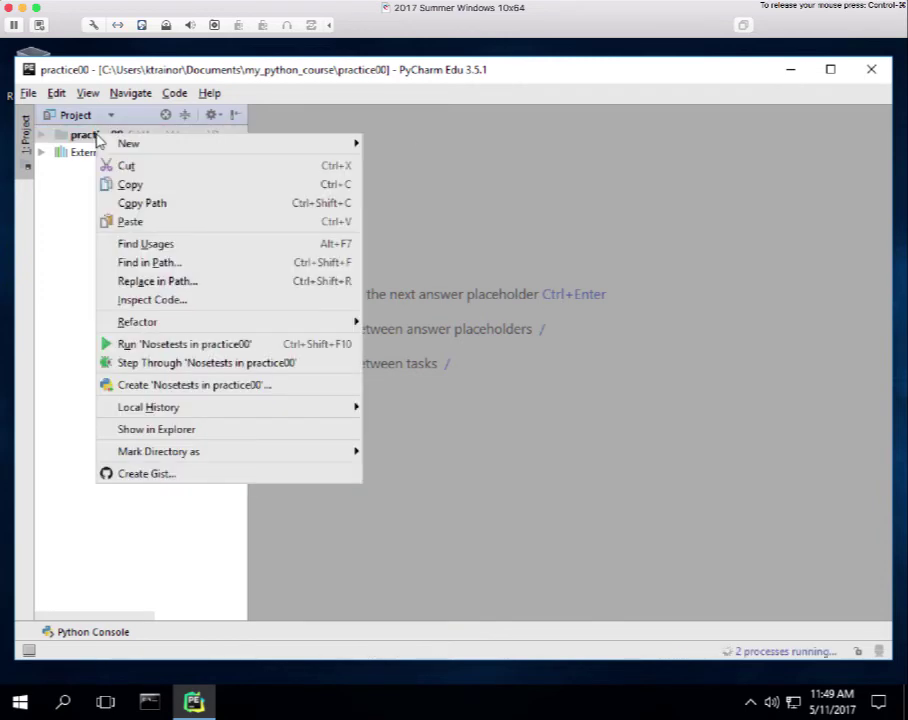
mouse_move(130, 147)
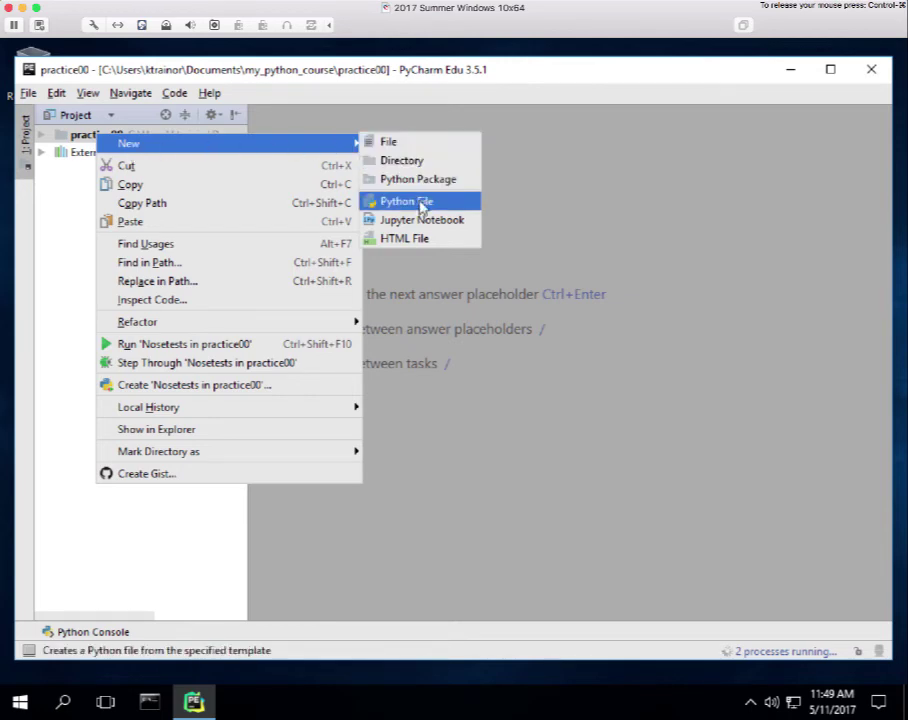
click(423, 206)
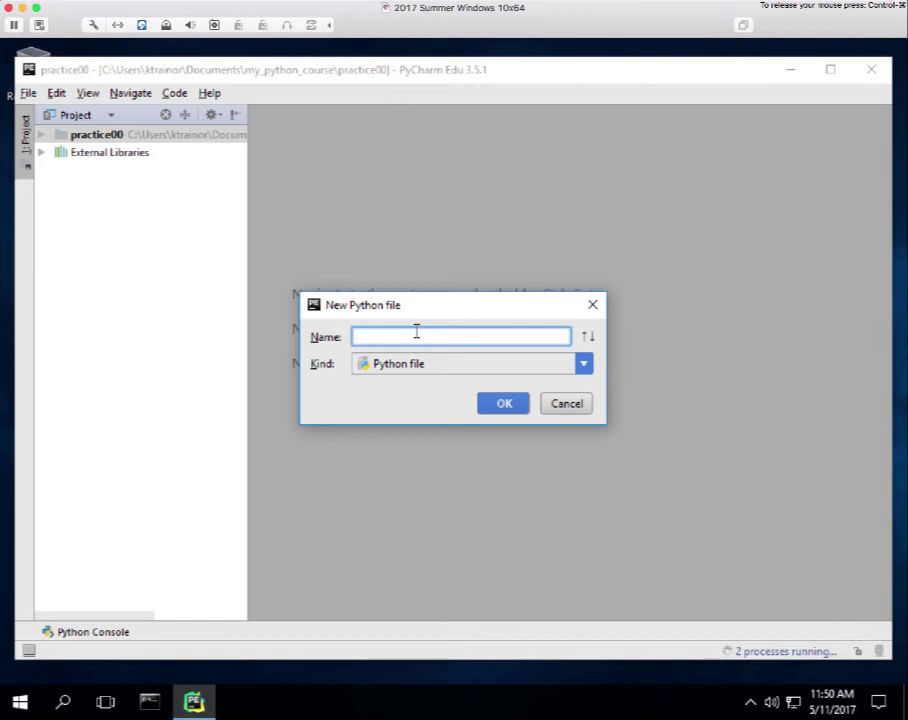
Name the new Python file goodbye and create goodbye.py.
text(goodbye)
click(505, 403)
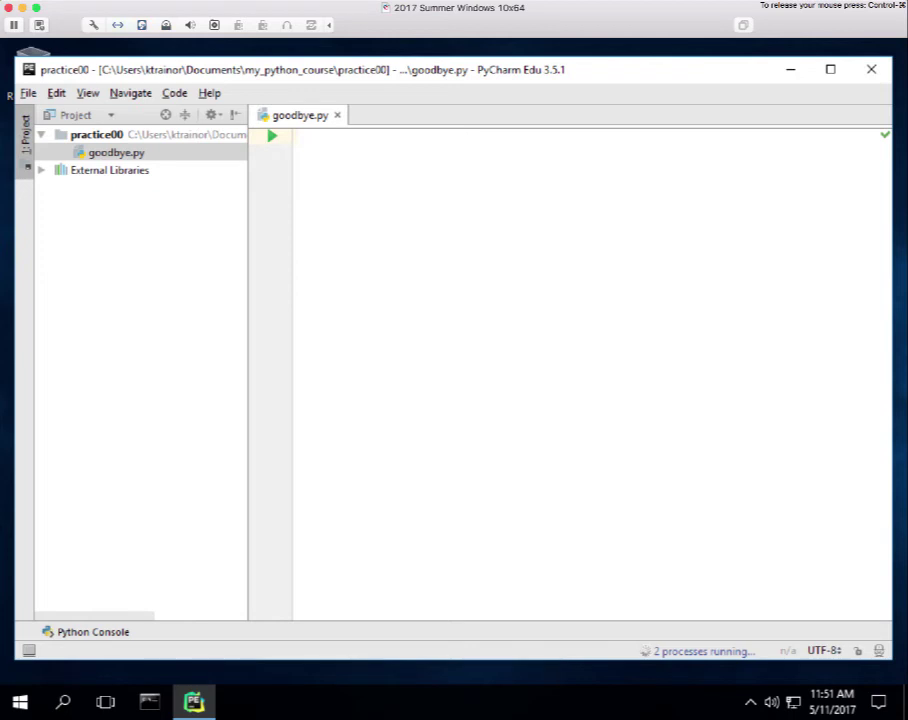
Write comments '# goodbye.py' and '# a trivial program that prints "Goodbye, Cruel World!".', then blank lines.
text(#)
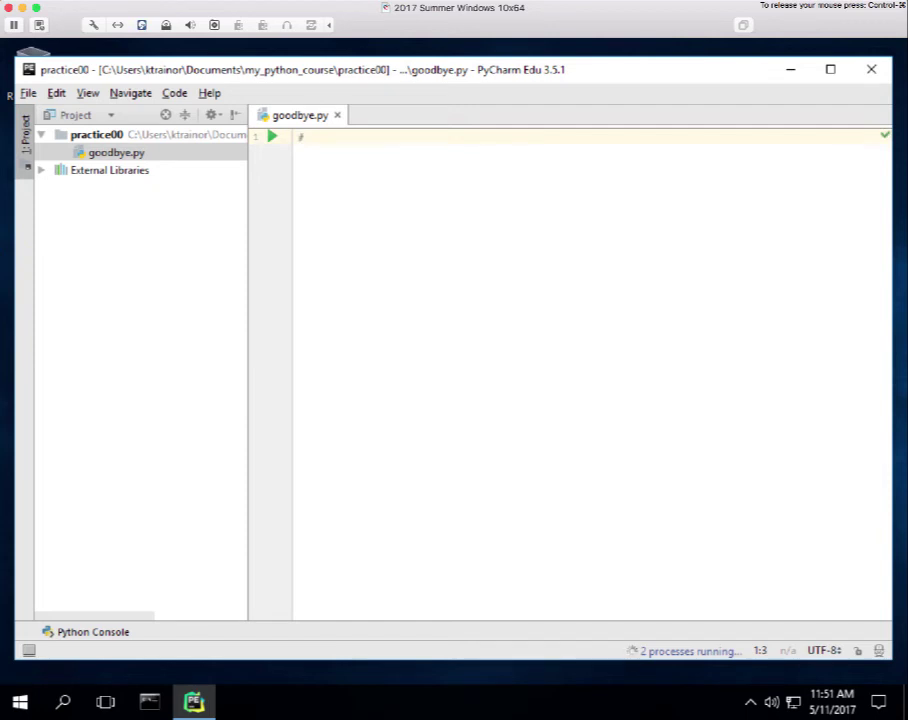
text( goodbye.p)
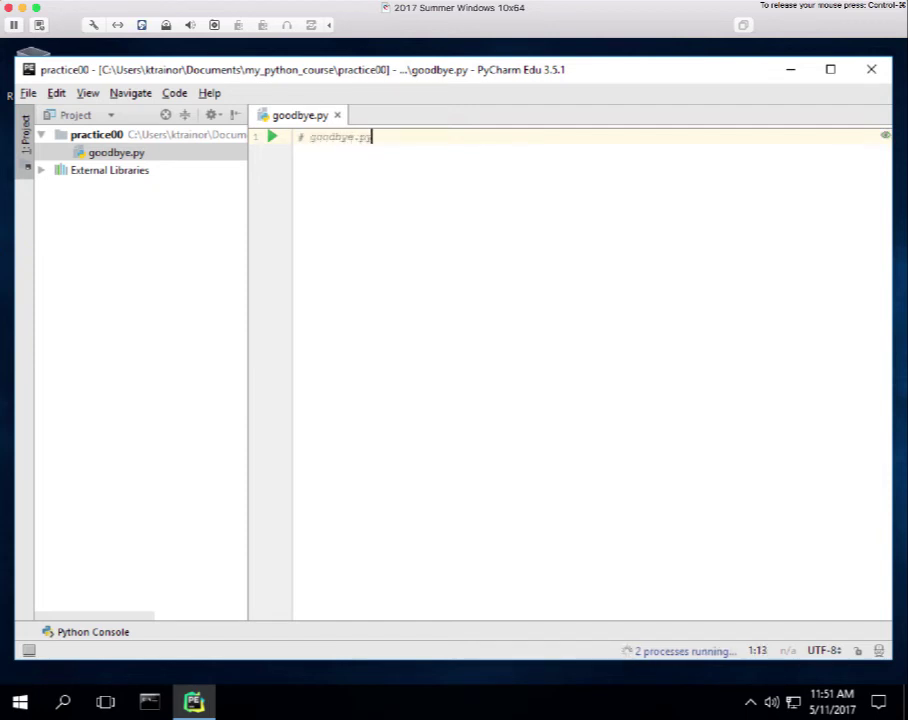
text(y)
key(Return)
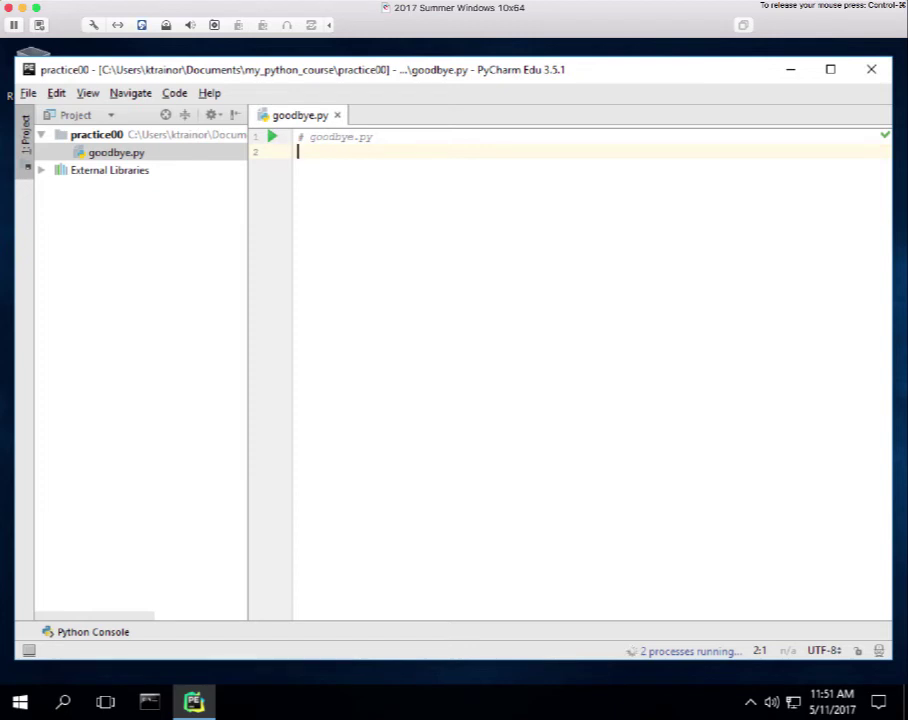
text(#)
text(a trivia)
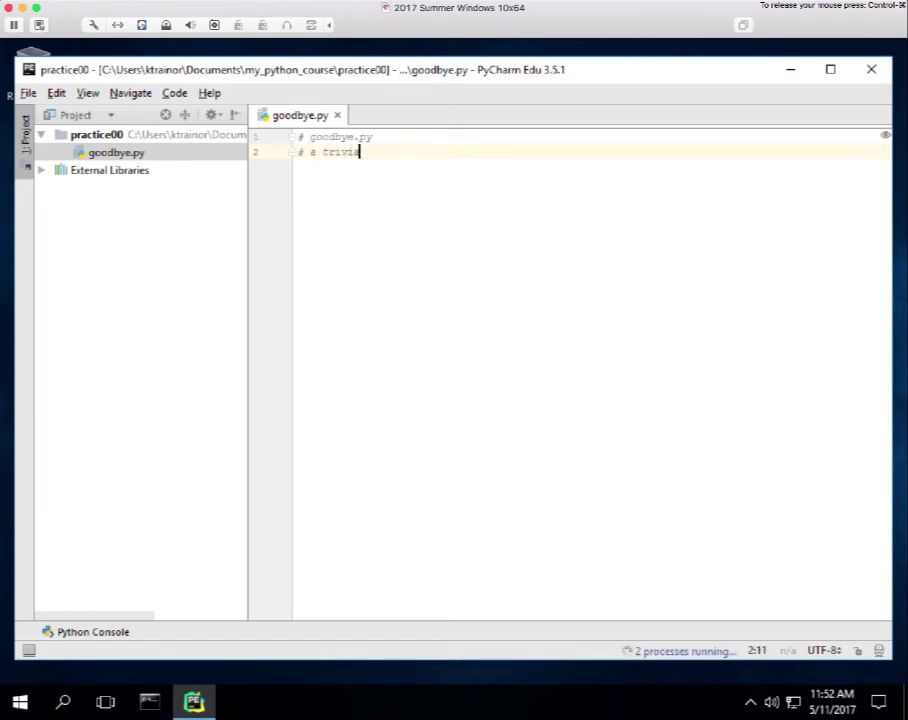
text(l program)
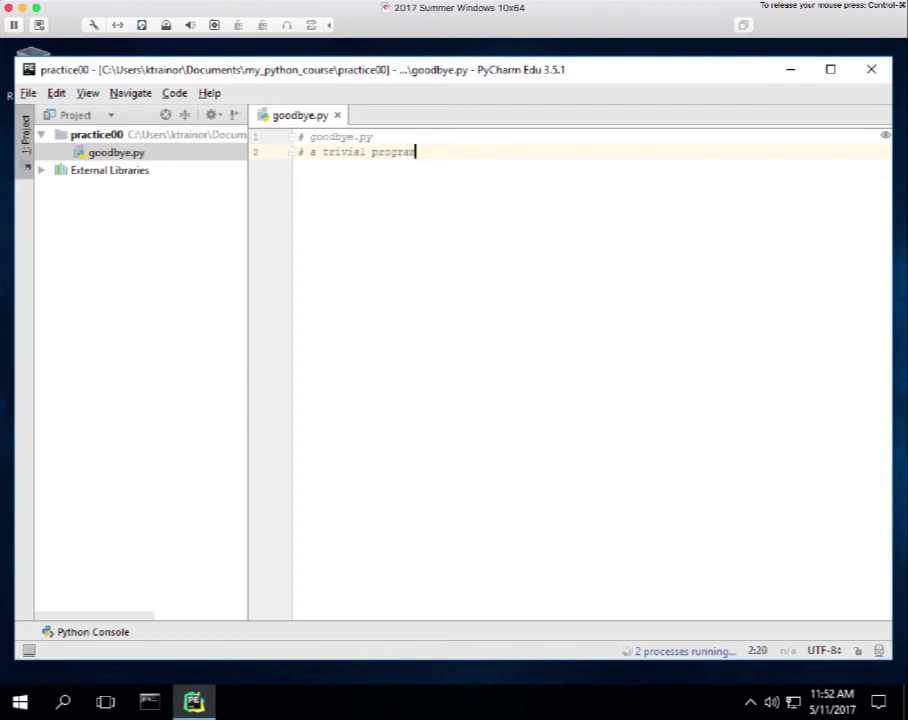
text( that prints )
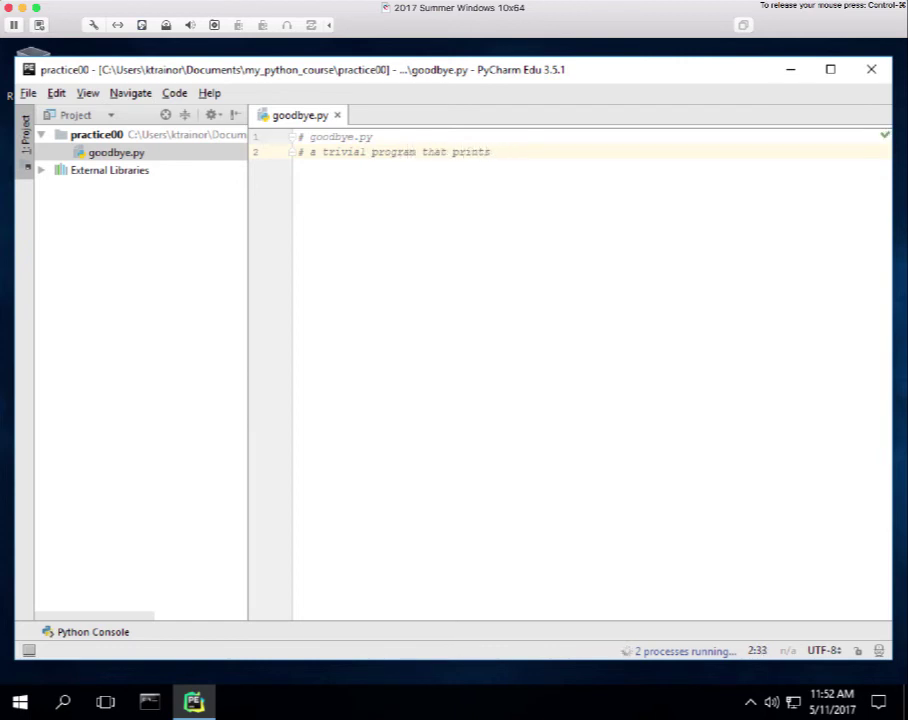
text(")
key(BackSpace)
text(")
key(BackSpace)
text(")
key(BackSpace)
text(")
text(Goodbye, )
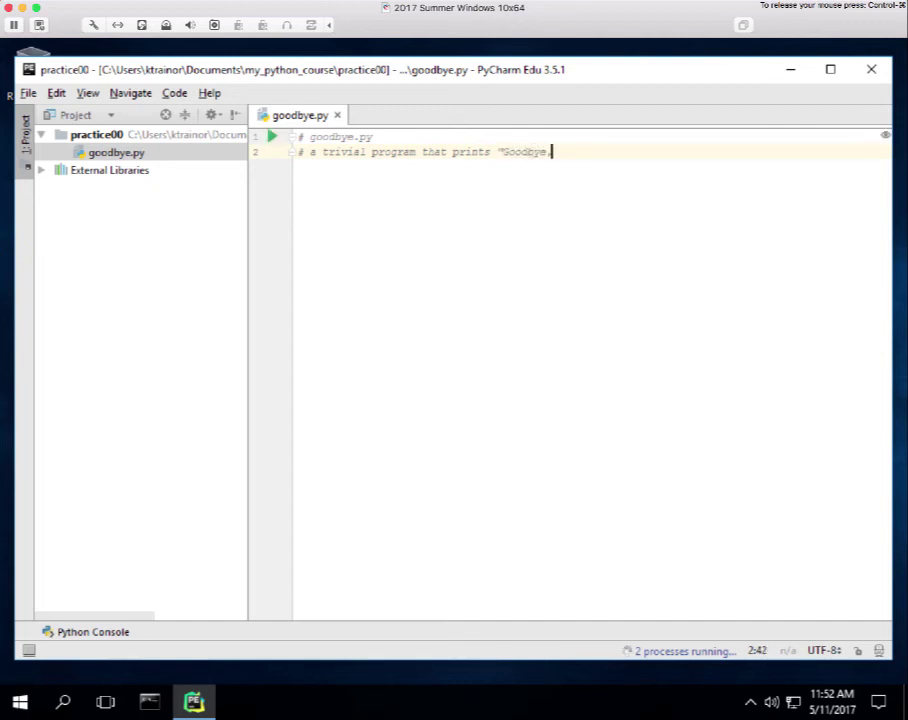
text(Cruel World)
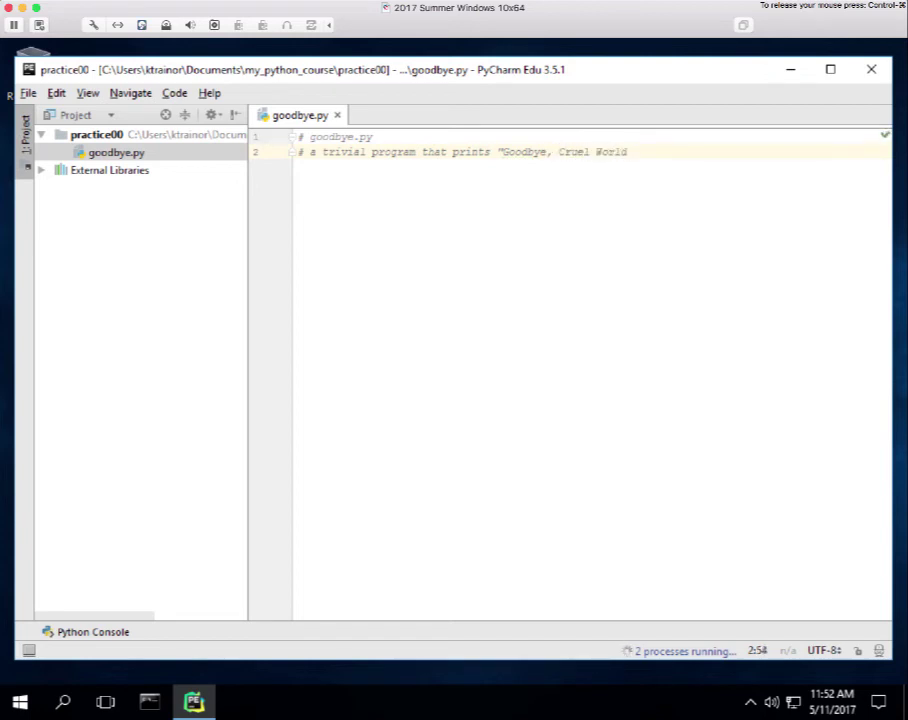
text(!".)
key(Return)
key(Return)
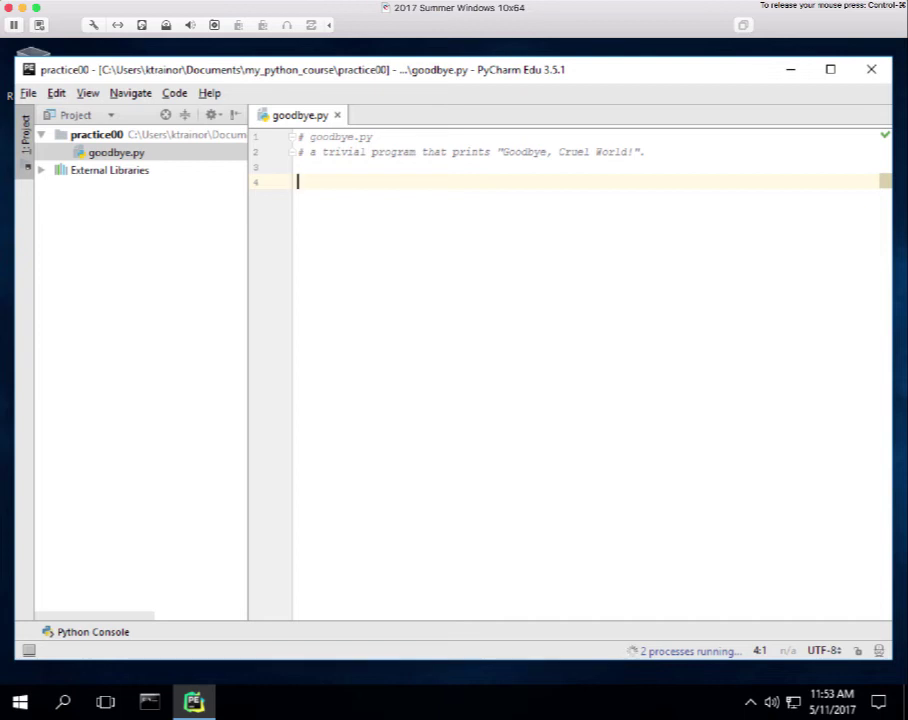
Write print('') on line 4 of goodbye.py, with an empty string between the quotes.
text(print)
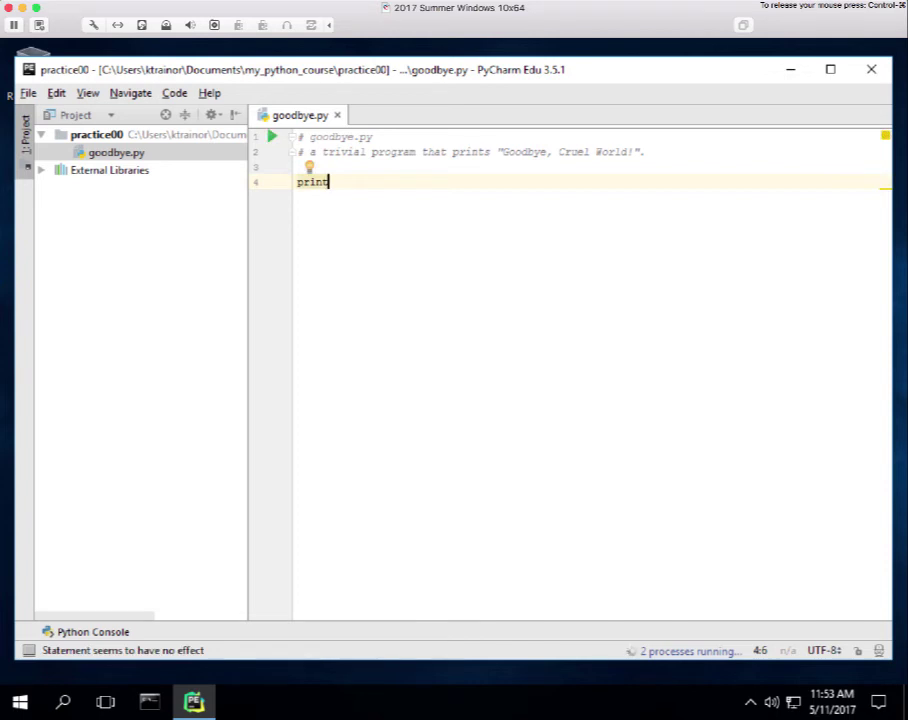
text(()
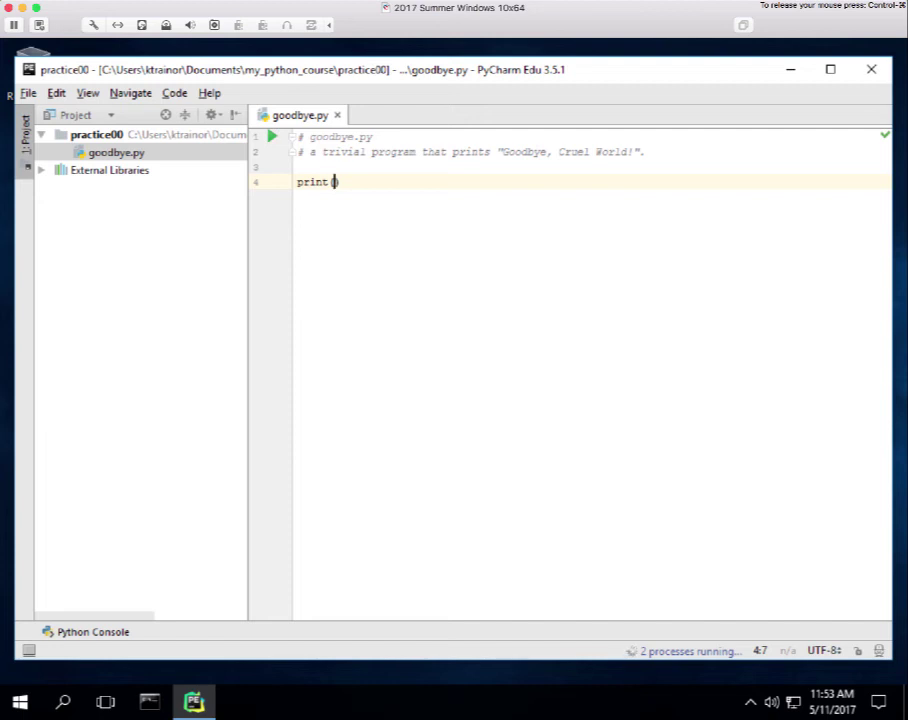
key(BackSpace)
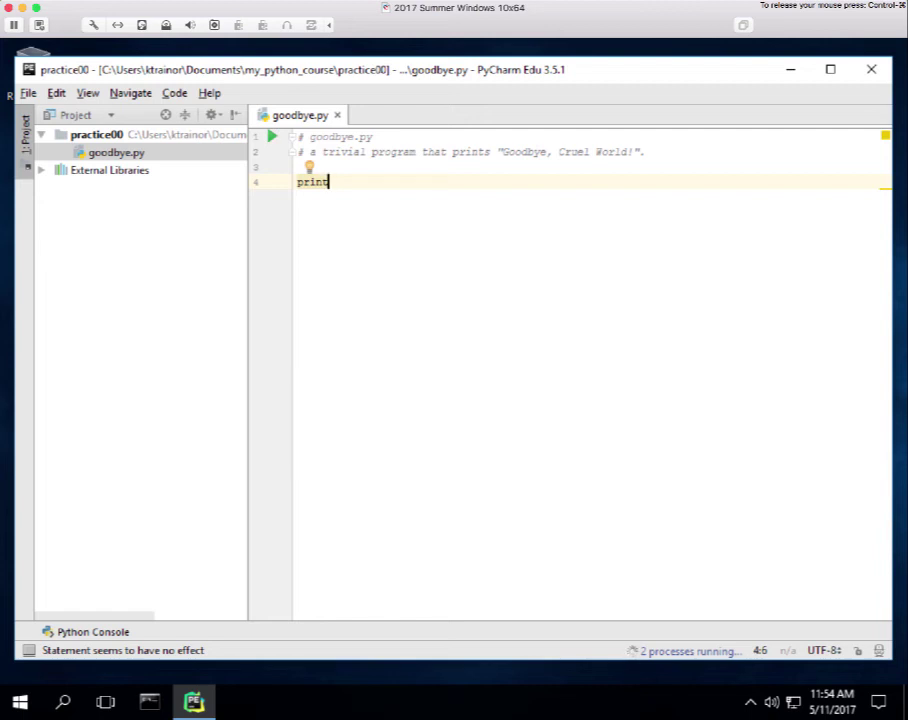
text(()
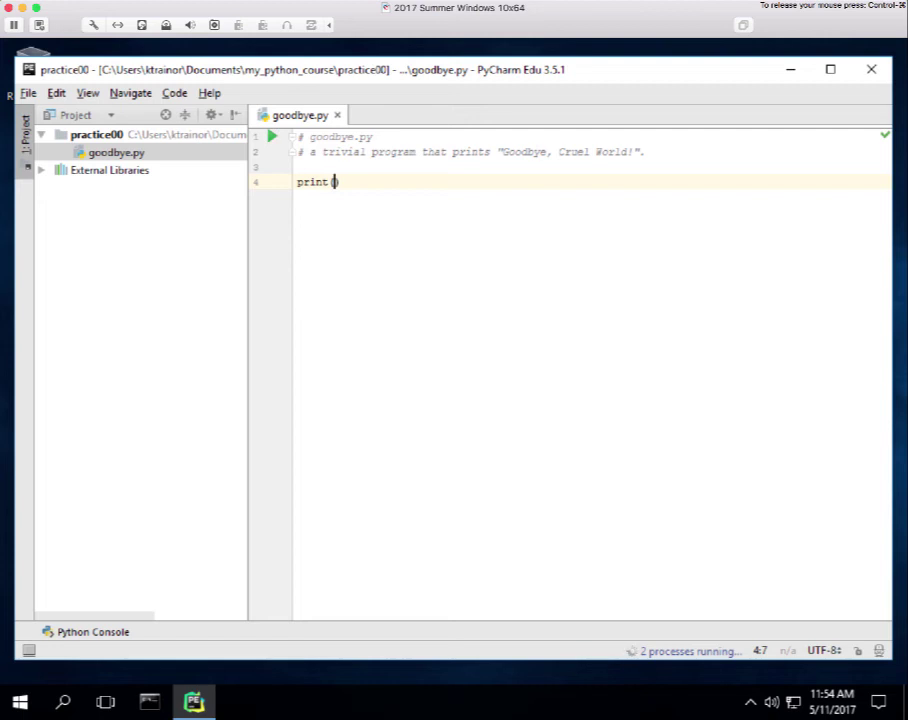
text(")
Copy 'Goodbye, Cruel World!' from the comment into the empty print quotes, then add a new line 5.
drag(632, 151, 503, 151)
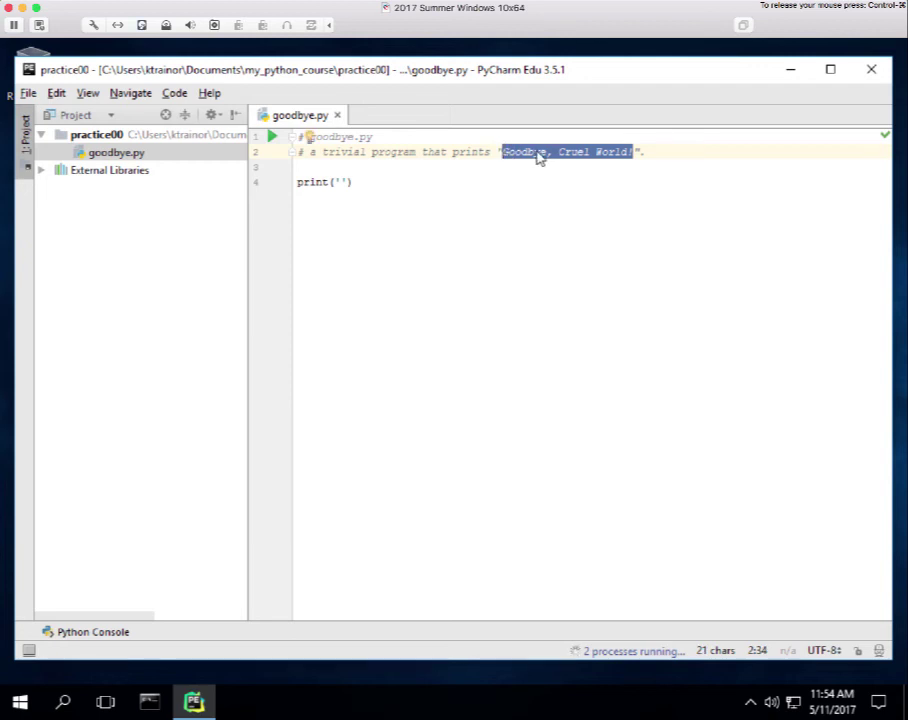
right_click(537, 152)
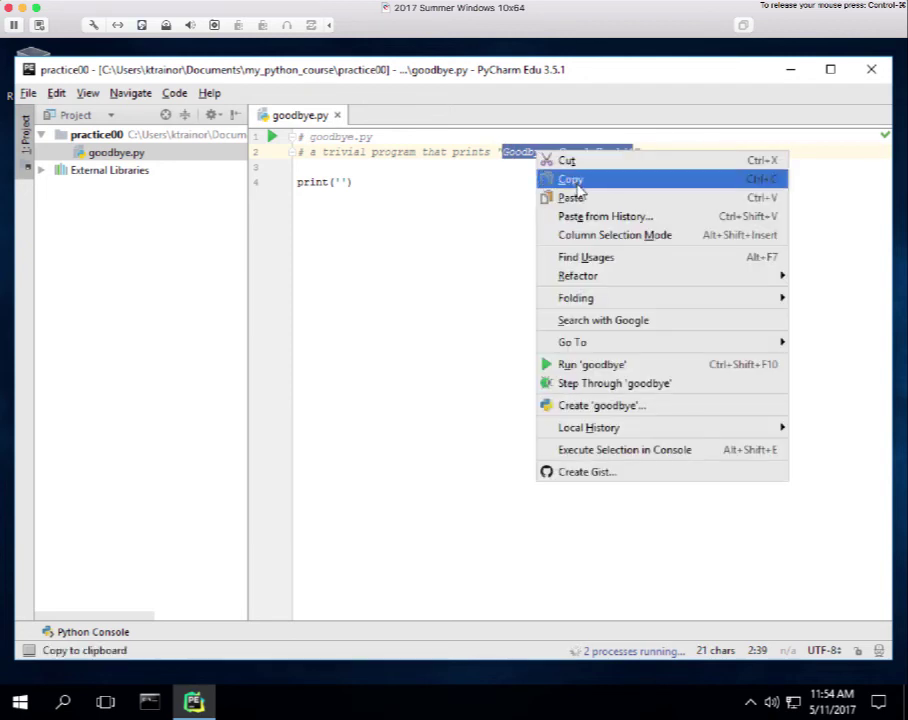
click(575, 178)
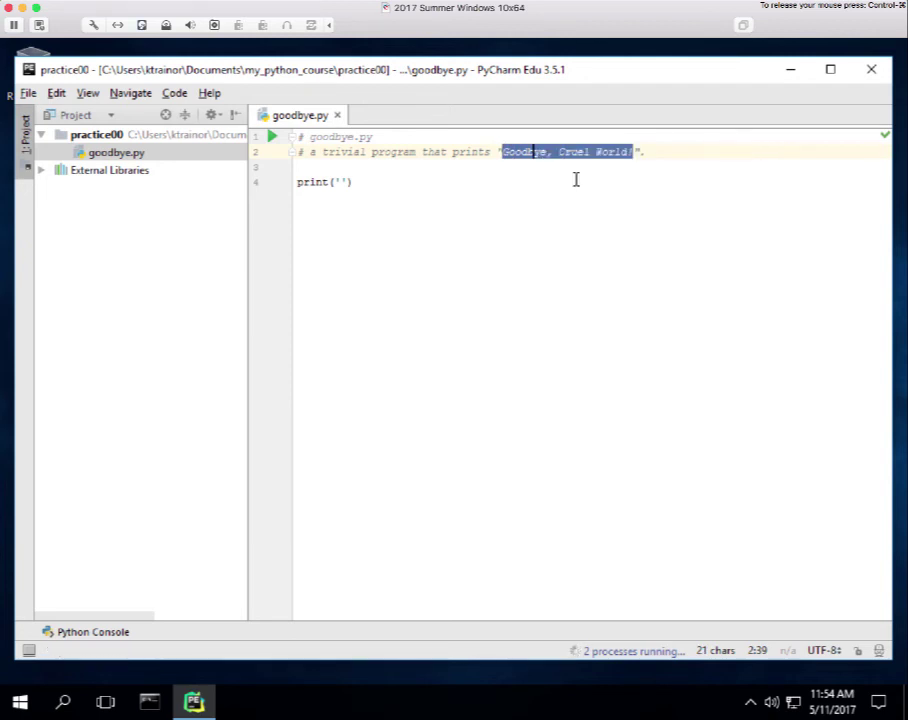
click(339, 181)
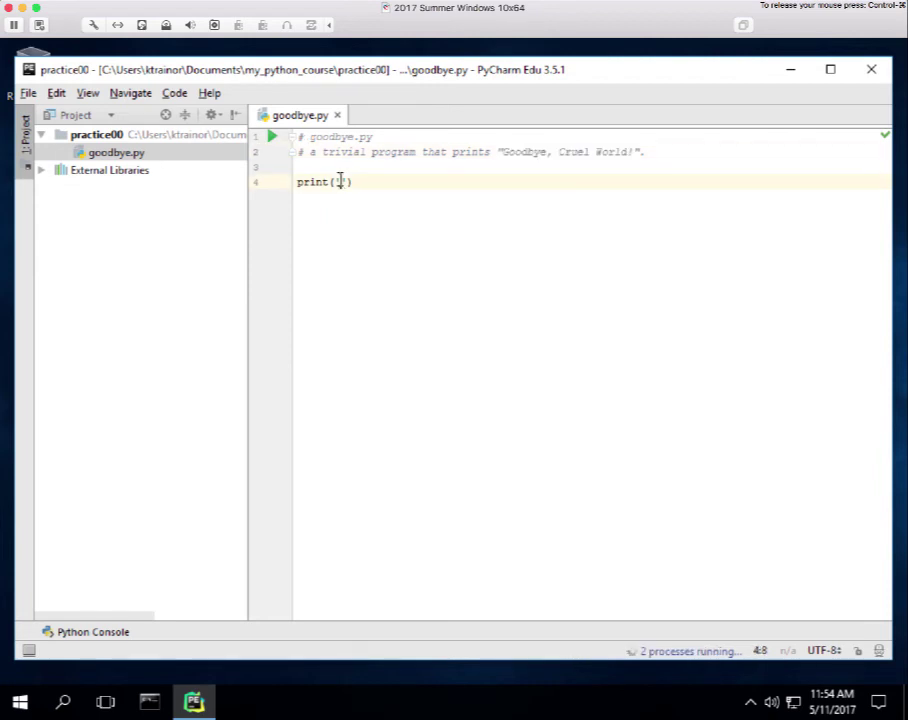
right_click(339, 181)
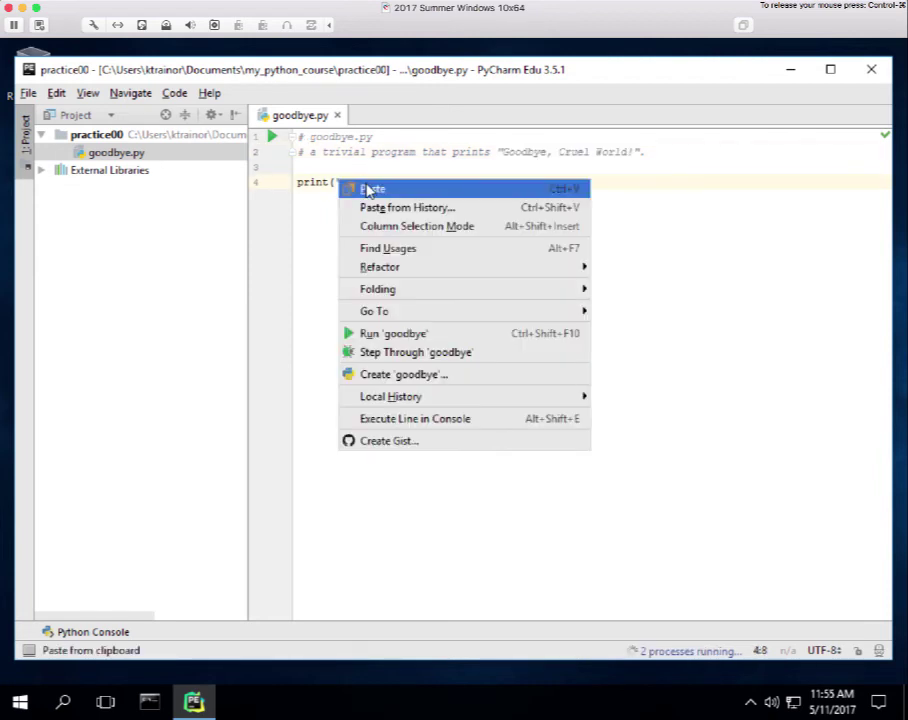
click(372, 190)
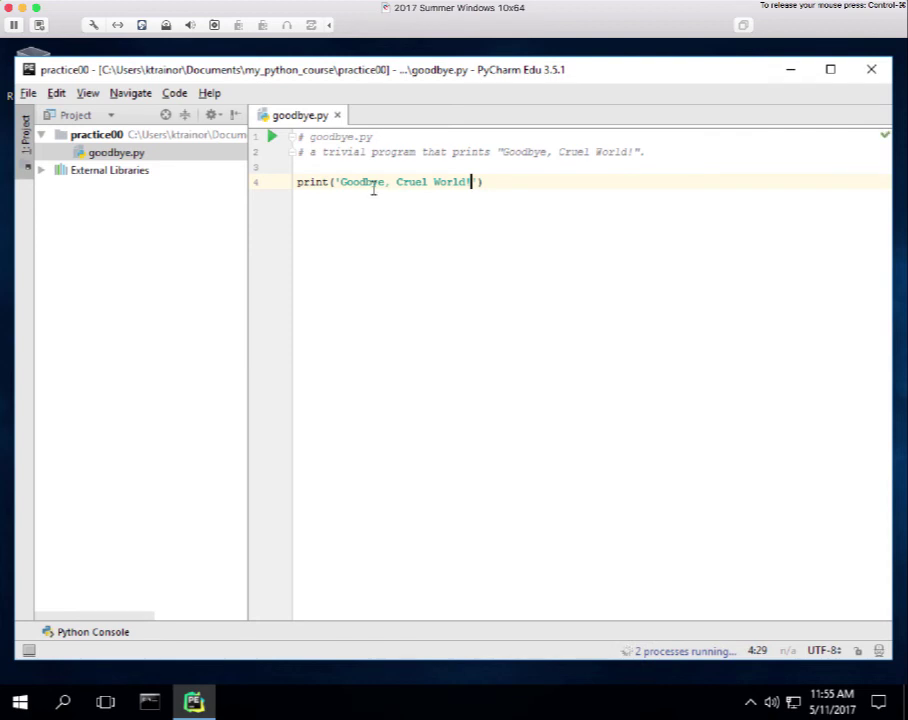
click(487, 181)
key(Return)
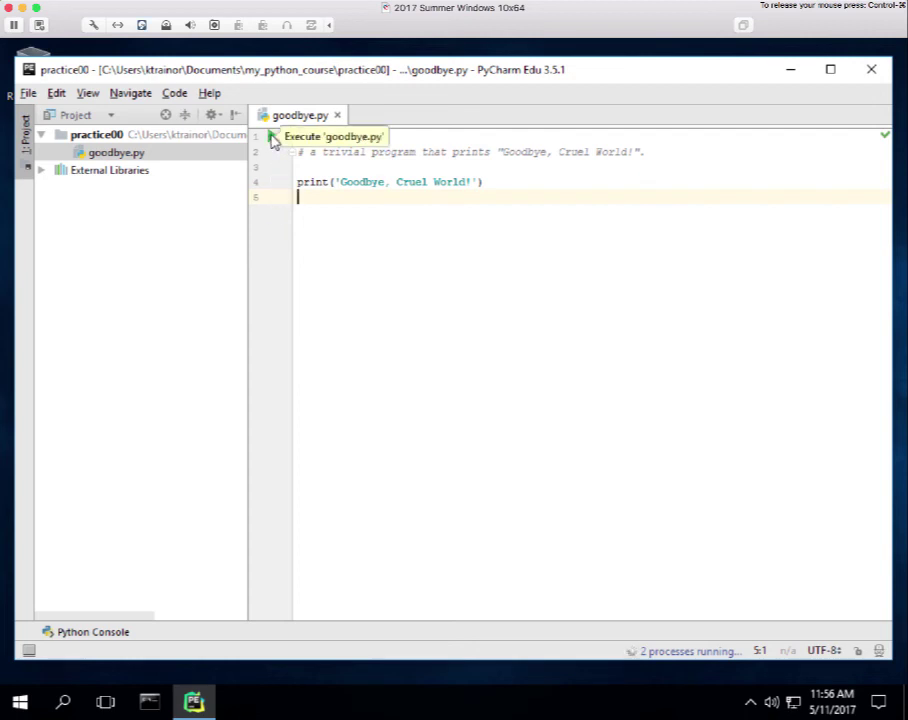
Run goodbye.py several times, getting Goodbye, Cruel World! and exit code 0.
click(272, 137)
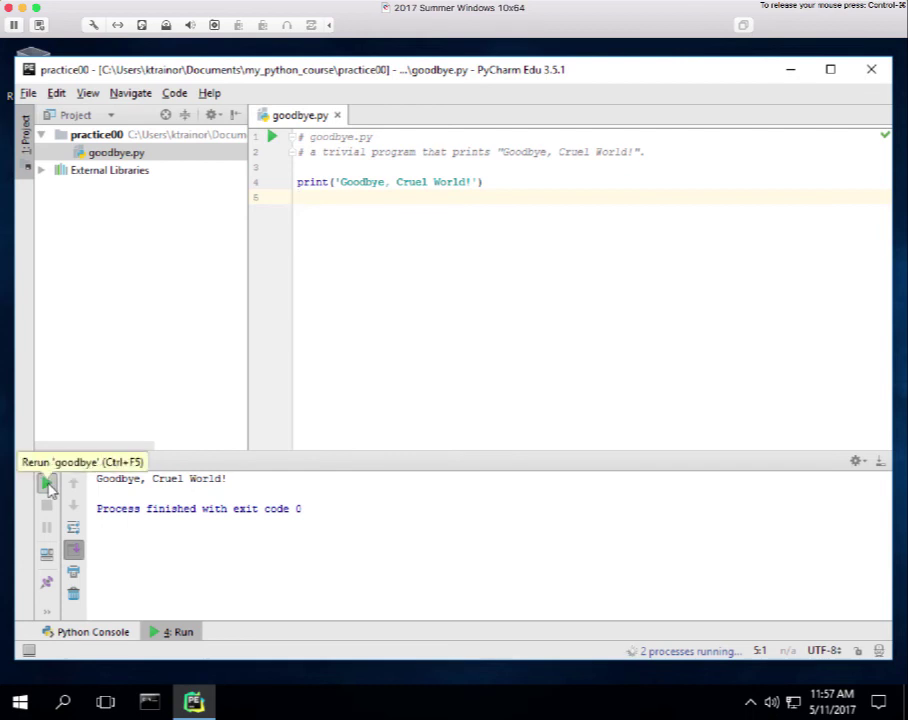
click(47, 484)
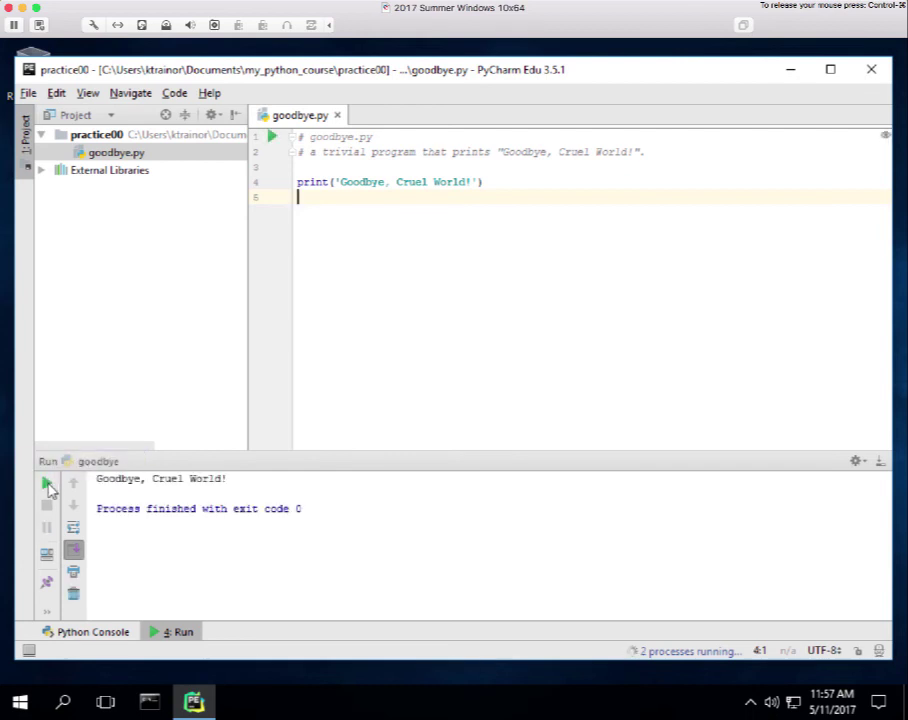
click(273, 138)
click(273, 138)
Append 'I am newer coming back!' after World! in the print string, then move to line 5.
click(472, 180)
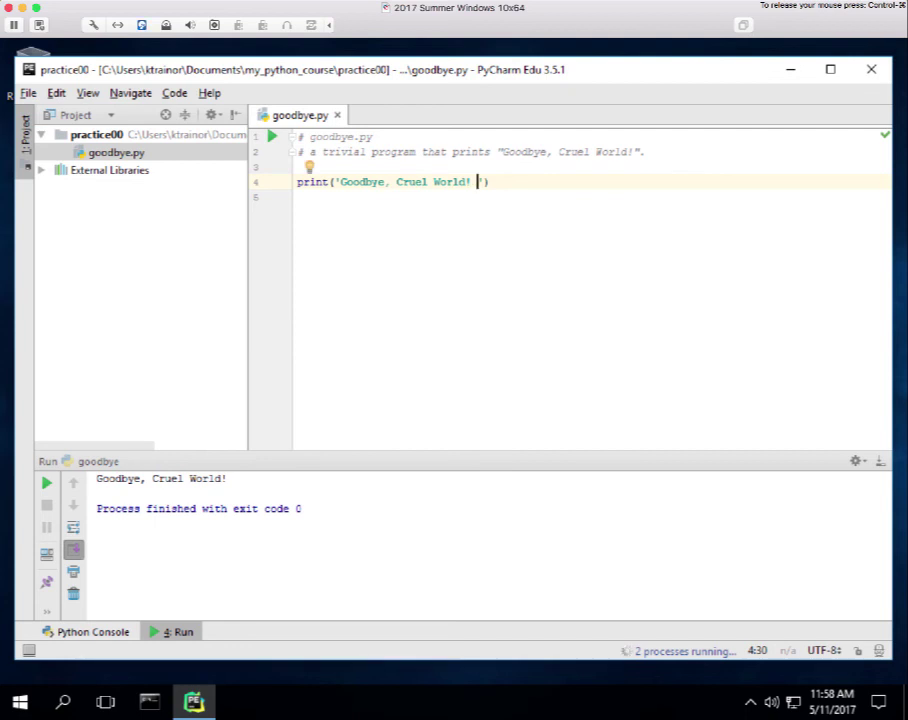
text(I am new)
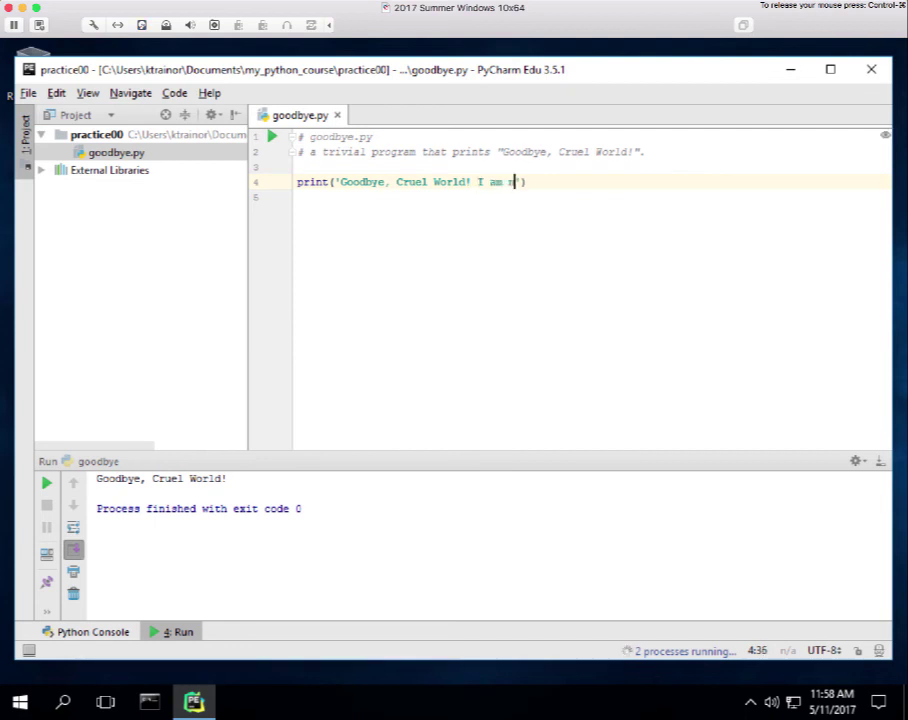
text(er coming)
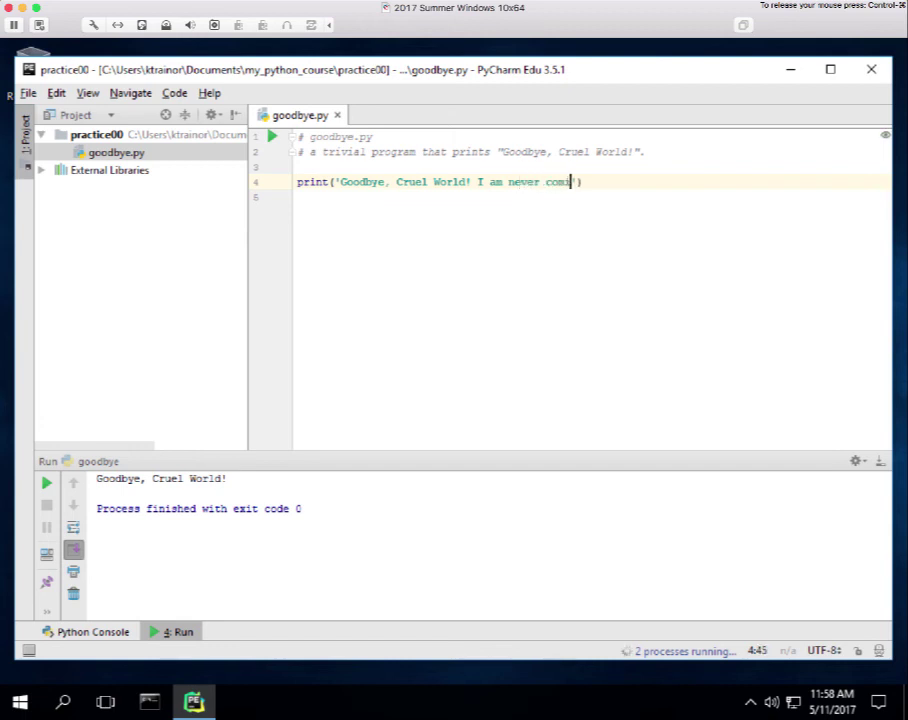
text( back!)
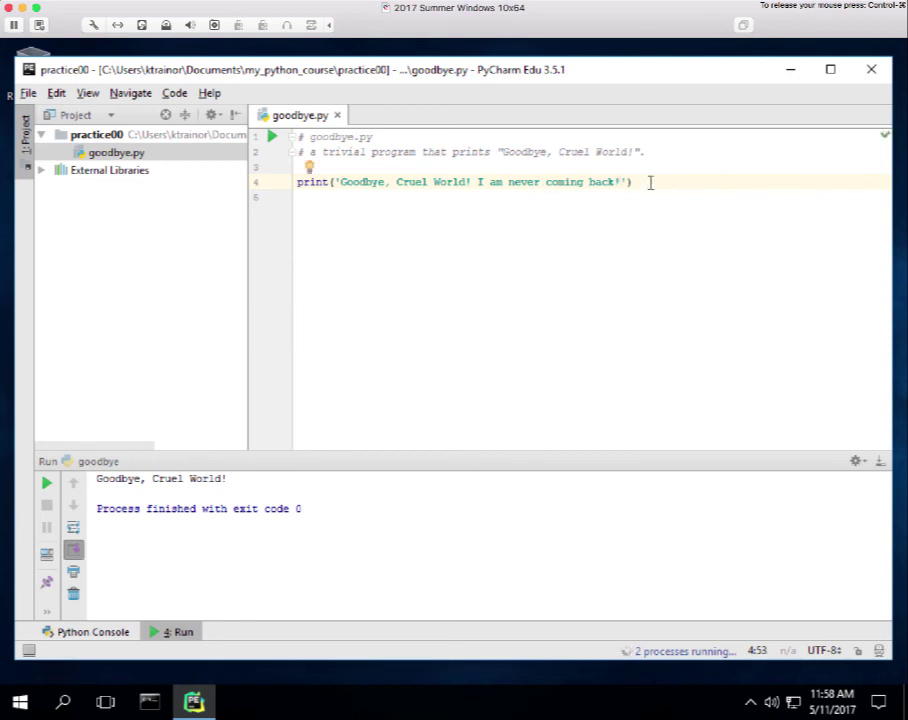
click(640, 182)
key(Down)
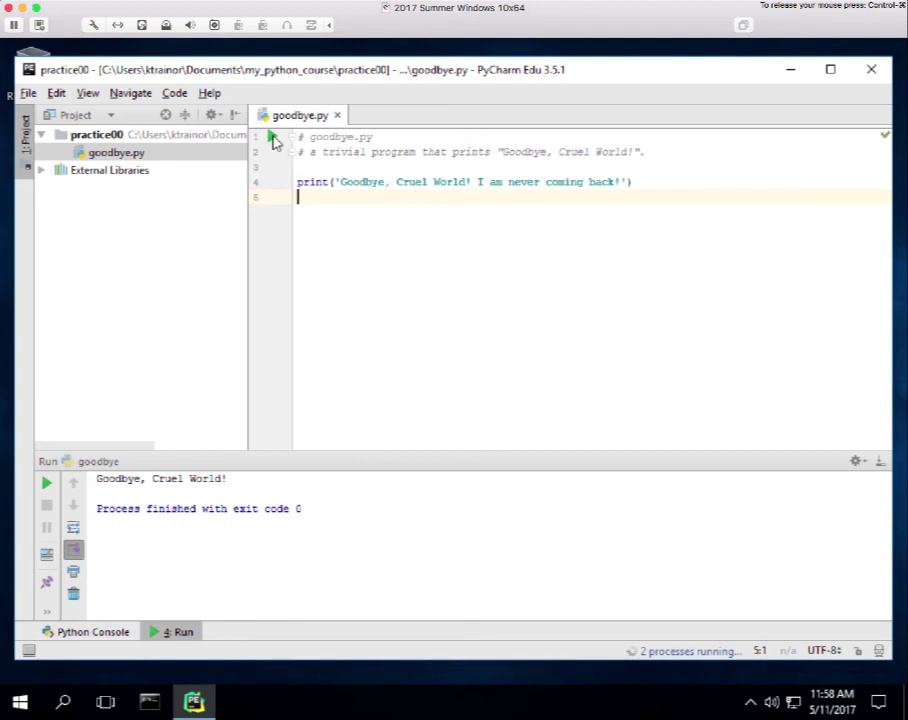
Rerun goodbye.py to show the extended message, then expand the Run panel's hidden actions.
click(275, 140)
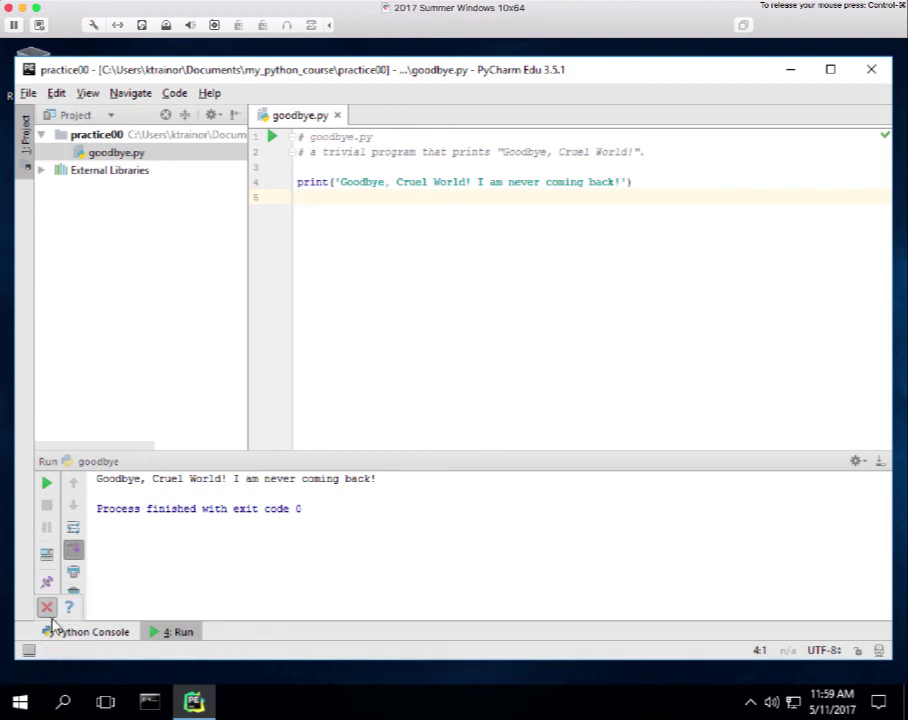
click(46, 610)
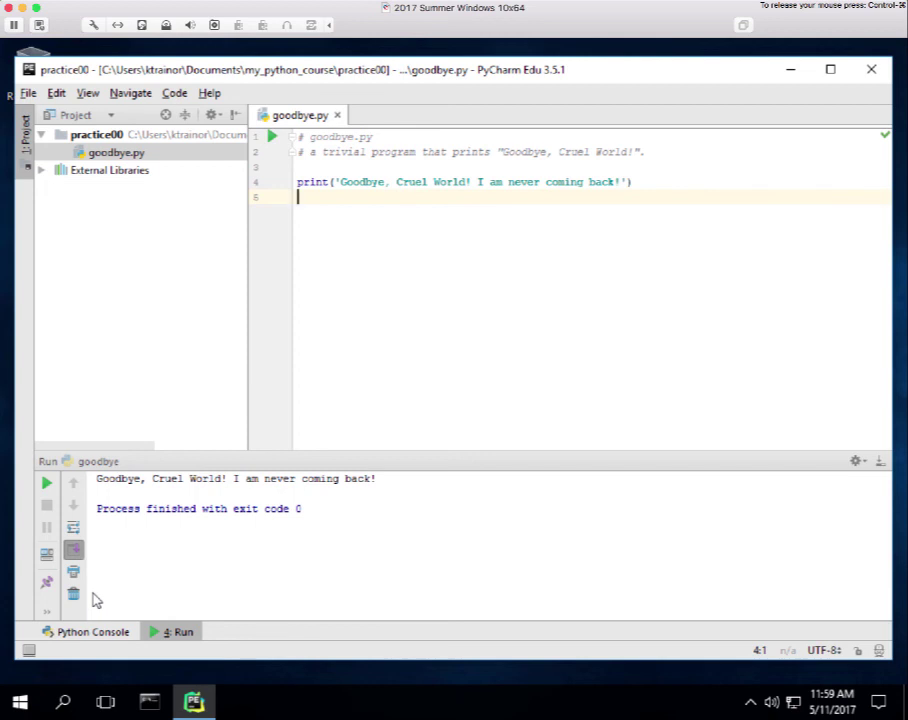
mouse_move(46, 611)
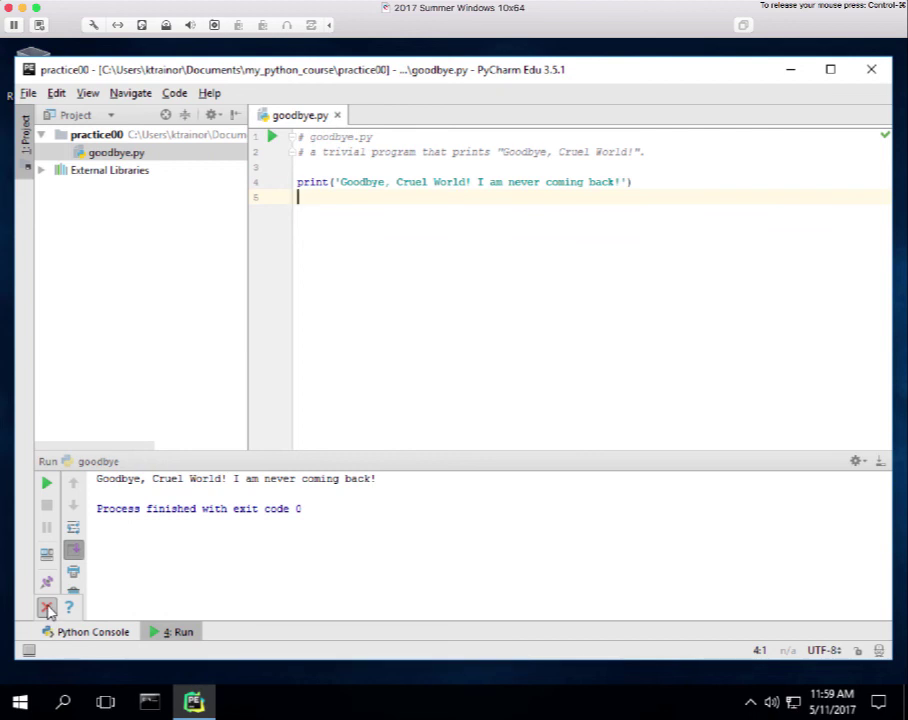
Close the Run tool window from its overflow popup.
click(47, 609)
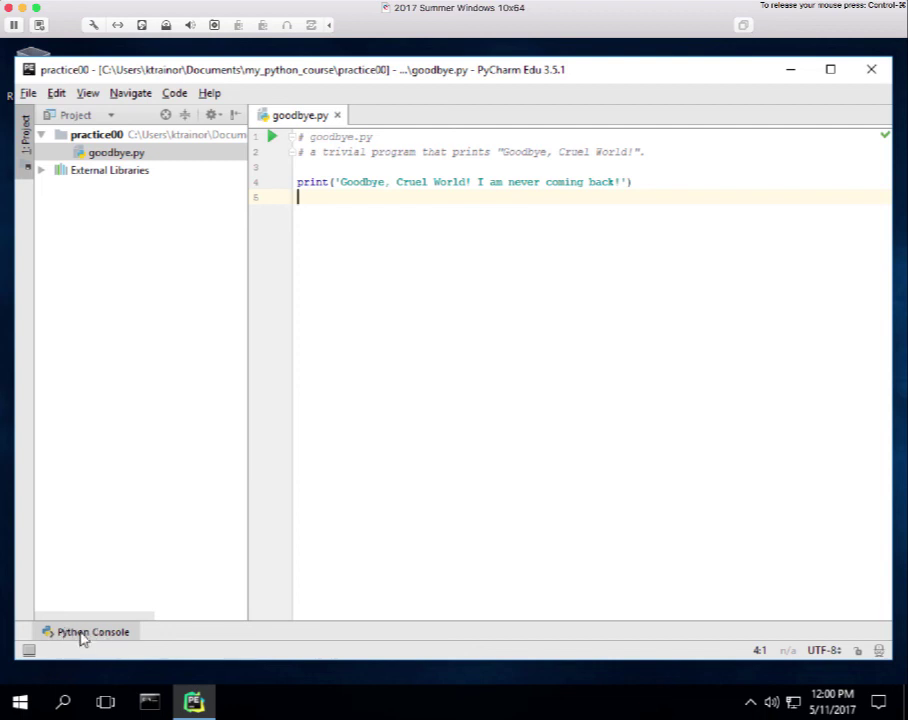
Open the Python Console, allow PyCharm Edu through the Windows Firewall, and focus the In[2] prompt.
click(82, 634)
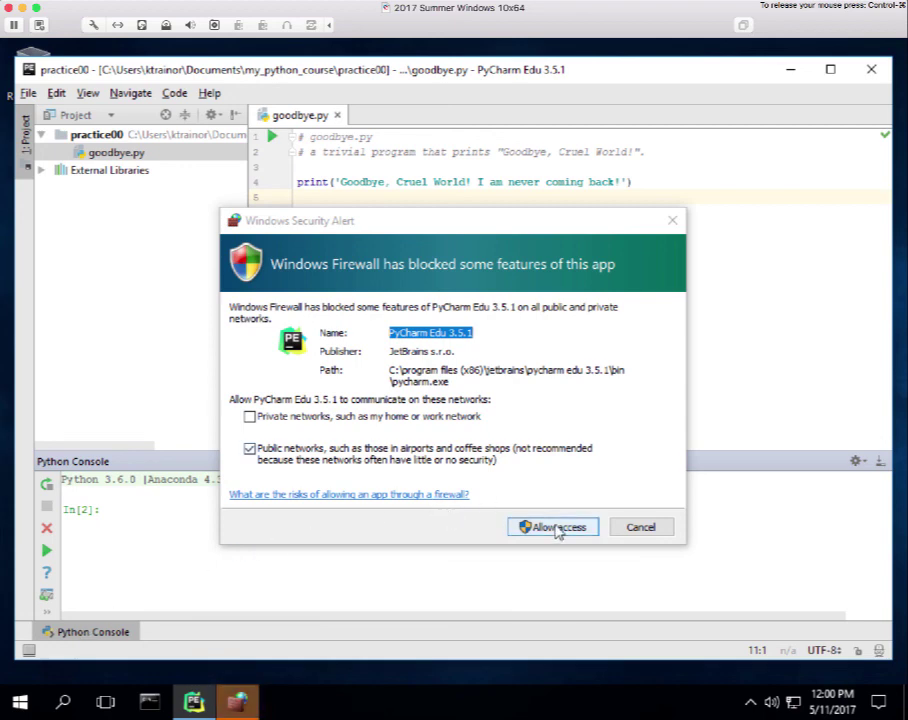
click(556, 530)
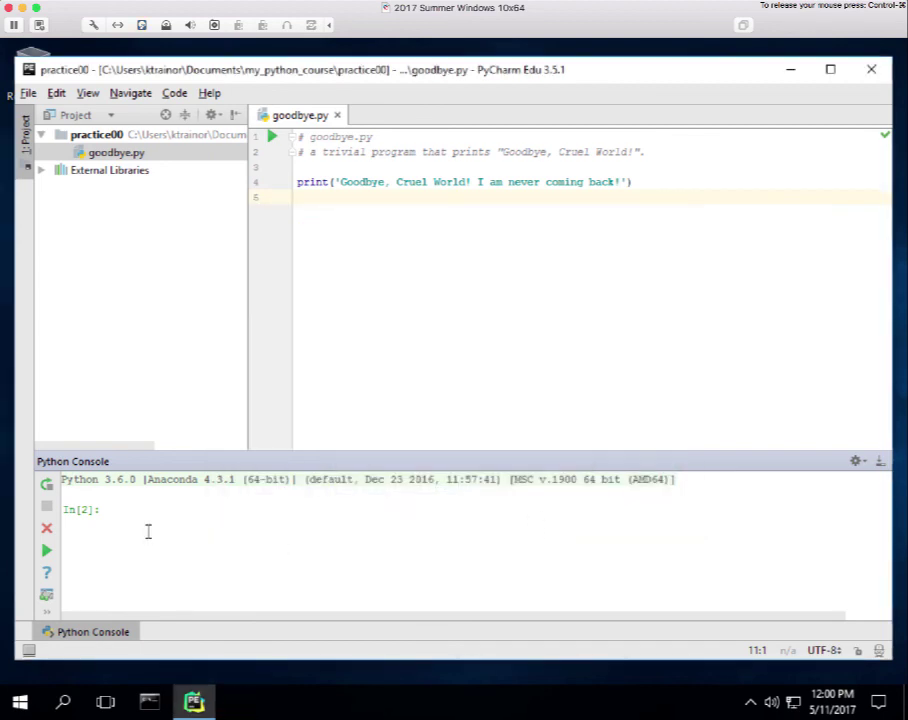
click(109, 509)
Execute print('Hello, World!') in the Python Console to output Hello, World!
text(print)
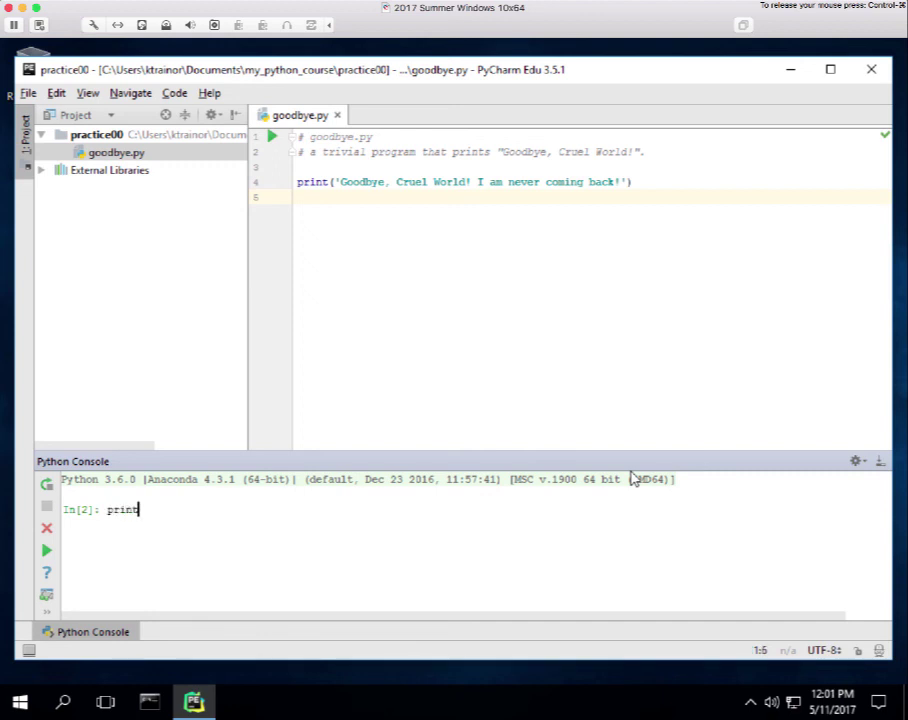
text(()
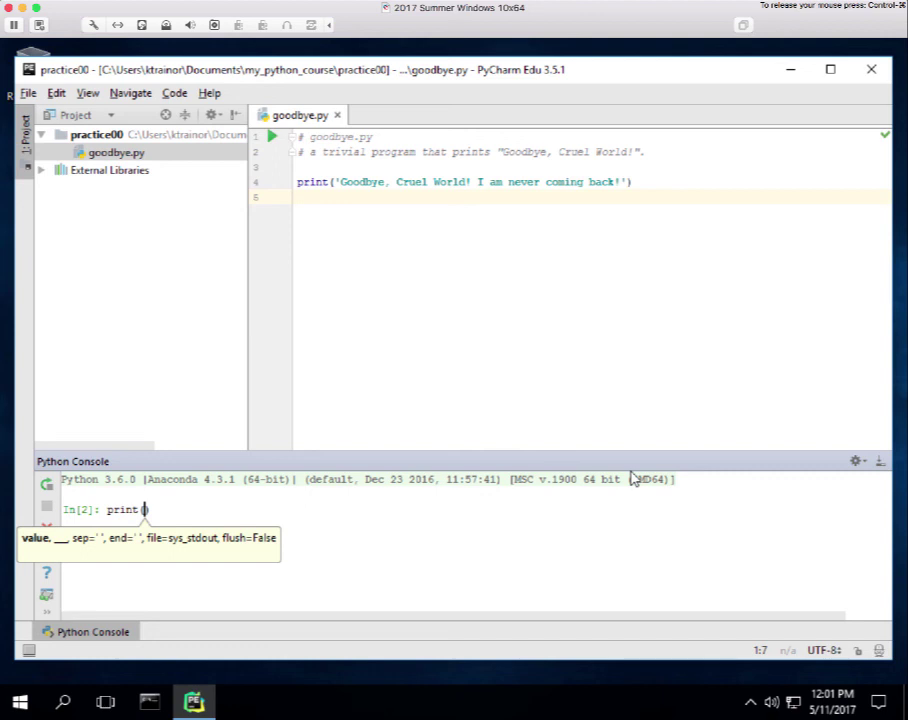
text(')
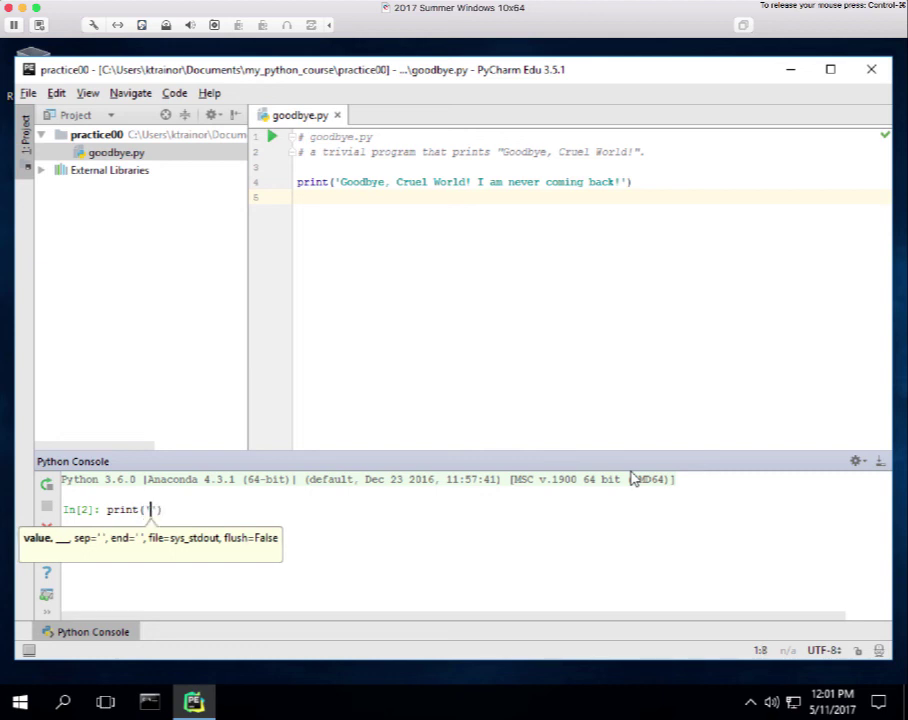
text(Hello)
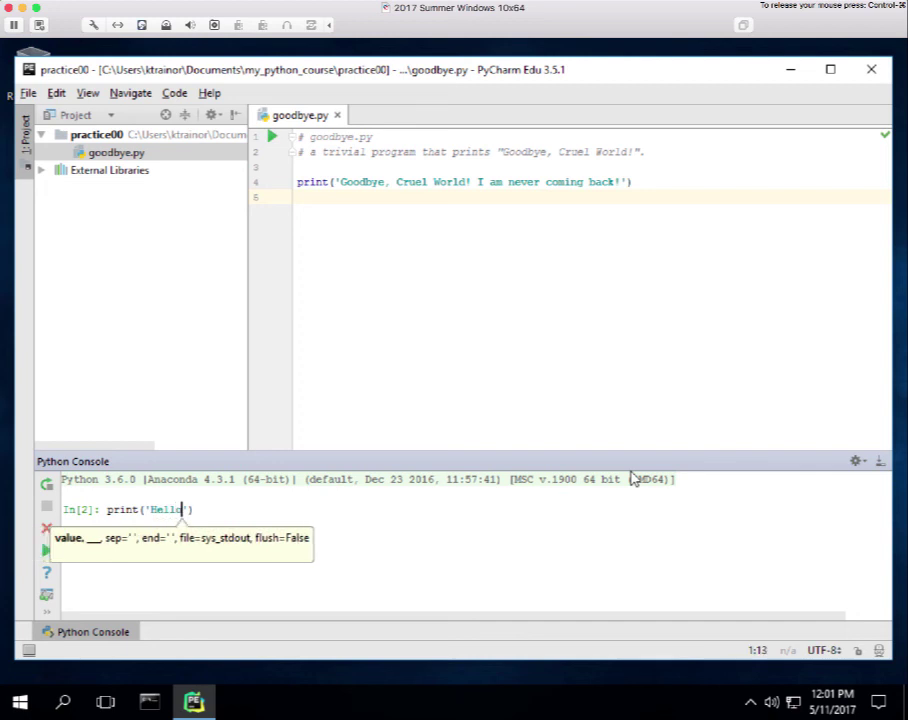
text(, World)
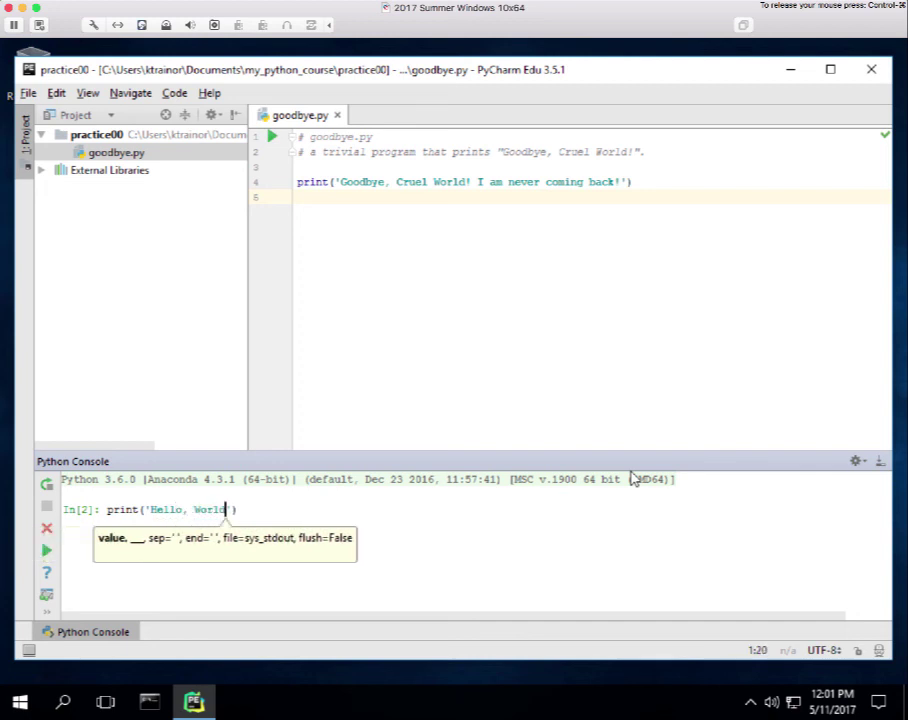
text(!)
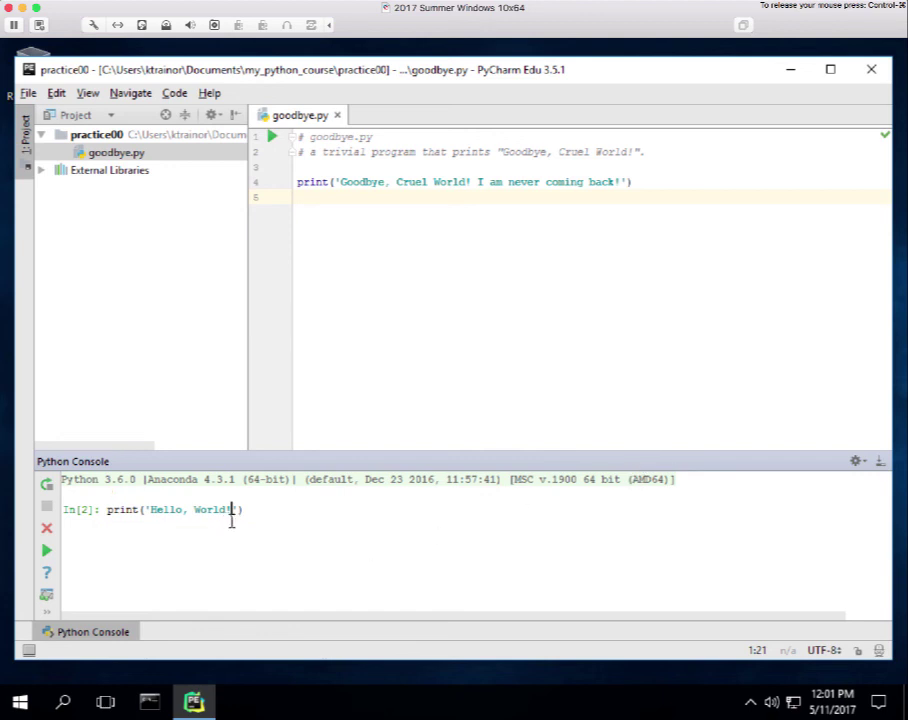
click(261, 509)
key(Return)
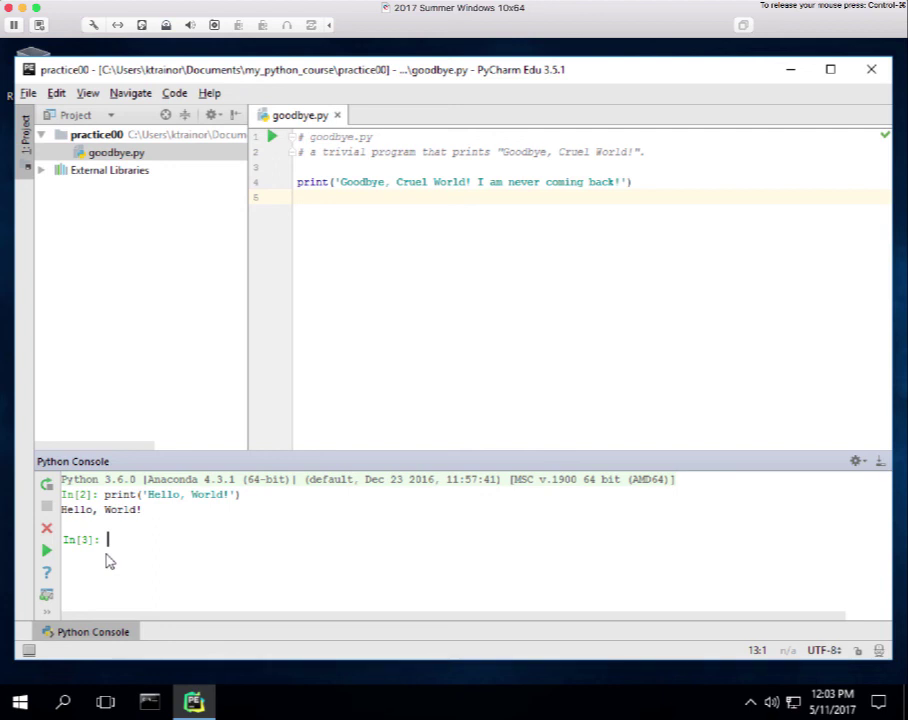
Close the Python Console panel and the goodbye.py editor tab.
click(47, 530)
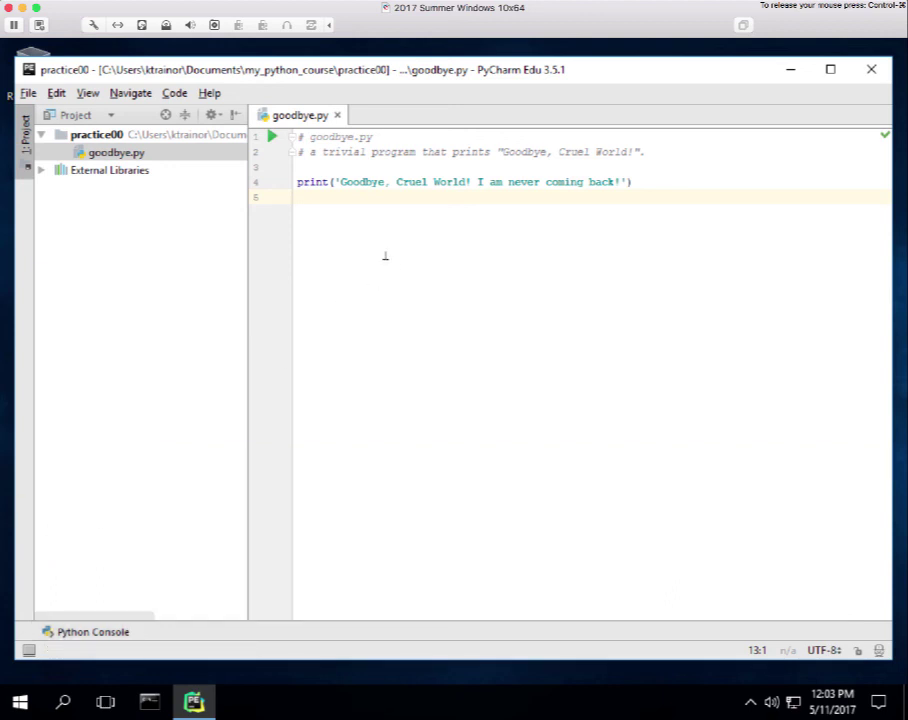
click(337, 116)
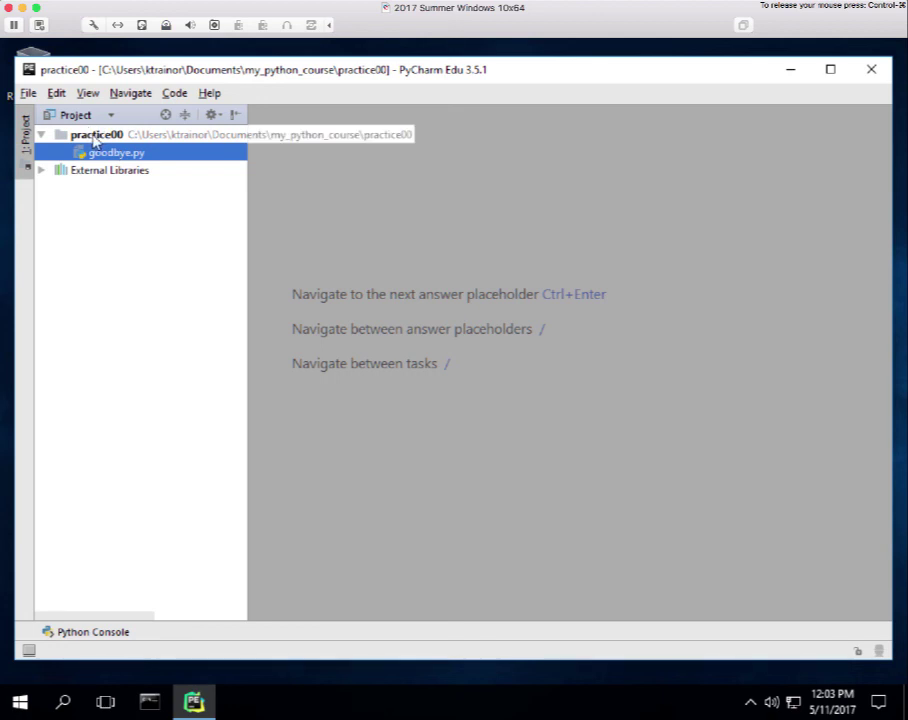
click(95, 136)
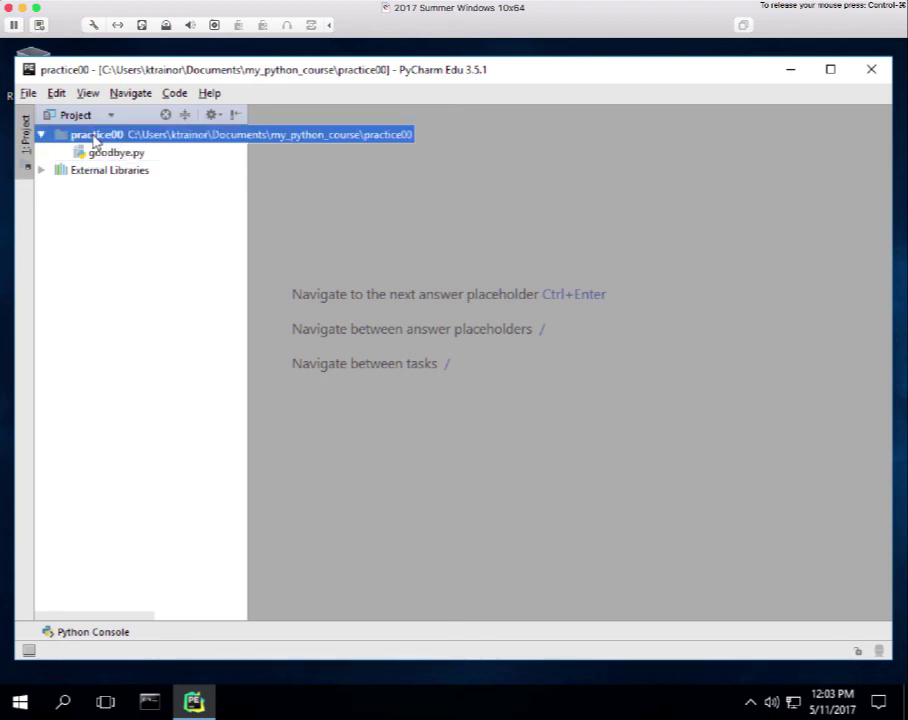
right_click(95, 140)
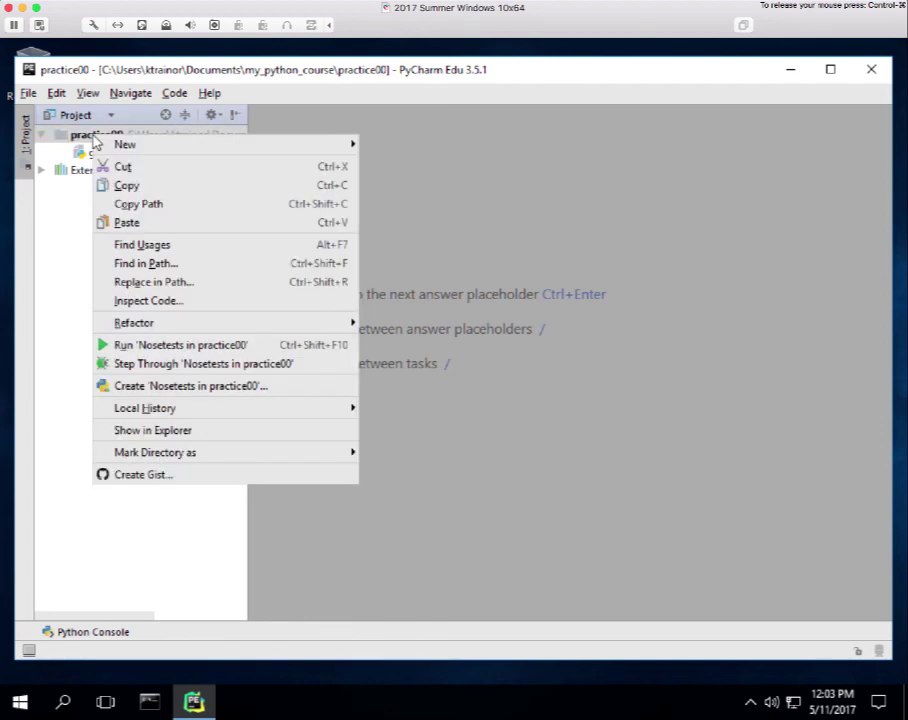
mouse_move(110, 145)
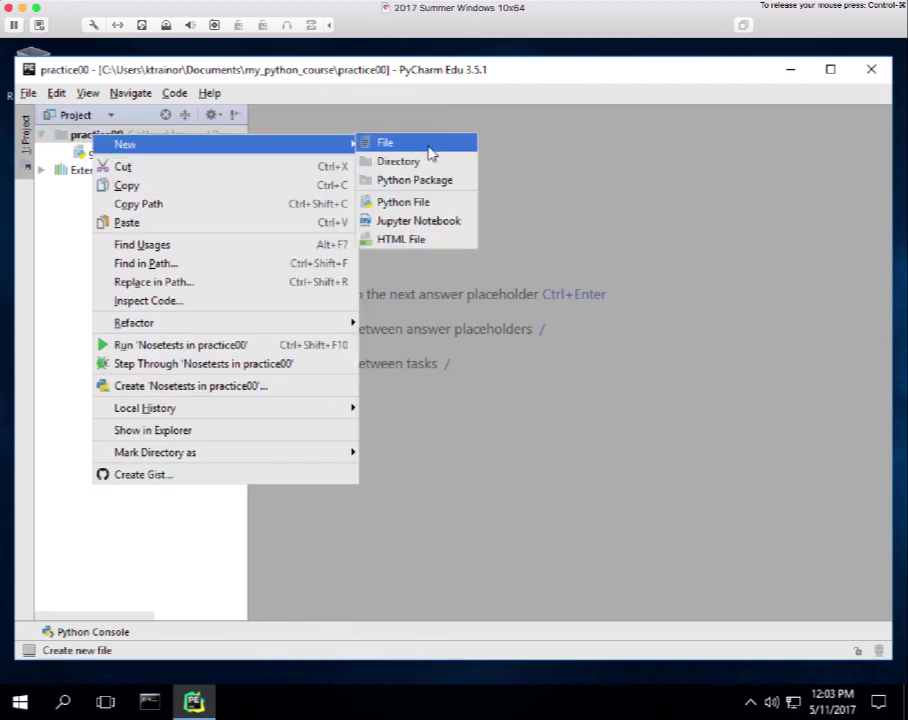
click(420, 203)
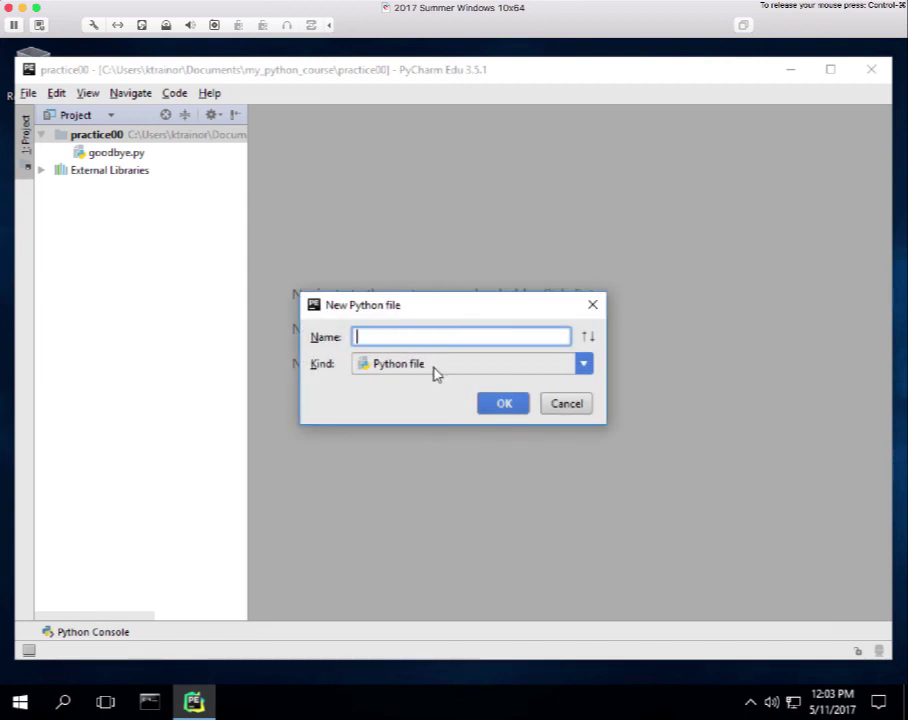
click(583, 408)
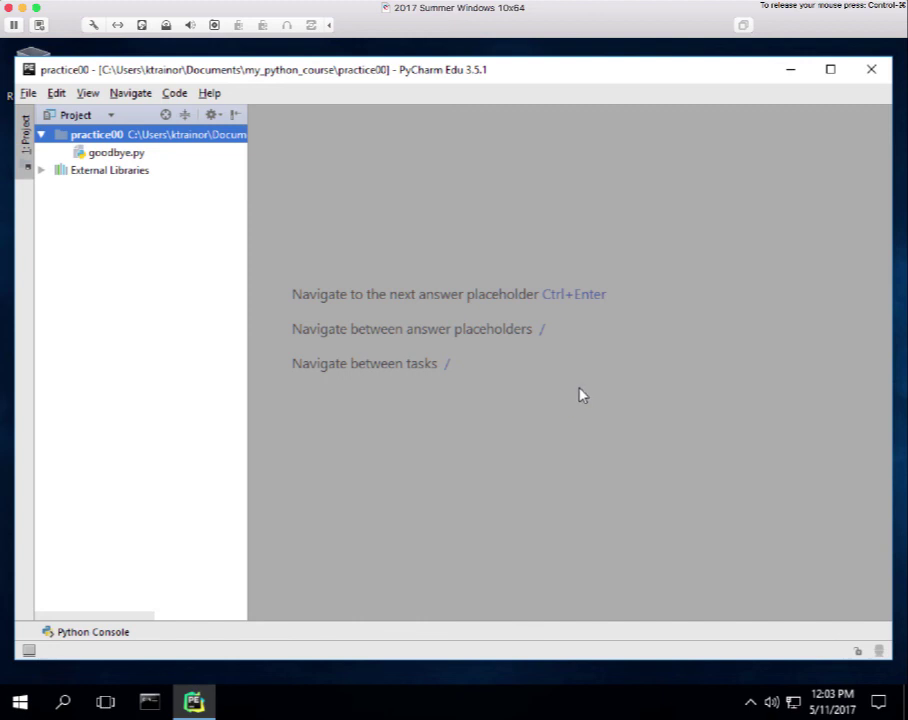
Exit PyCharm Edu with 'Do not ask me again' ticked in Confirm Exit.
click(871, 70)
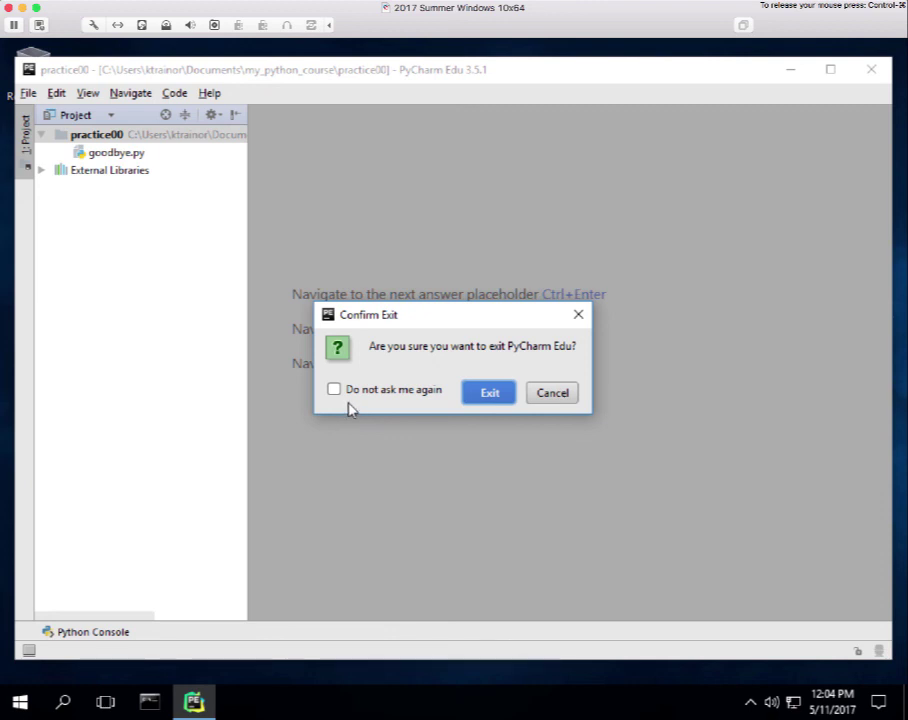
click(333, 391)
click(489, 393)
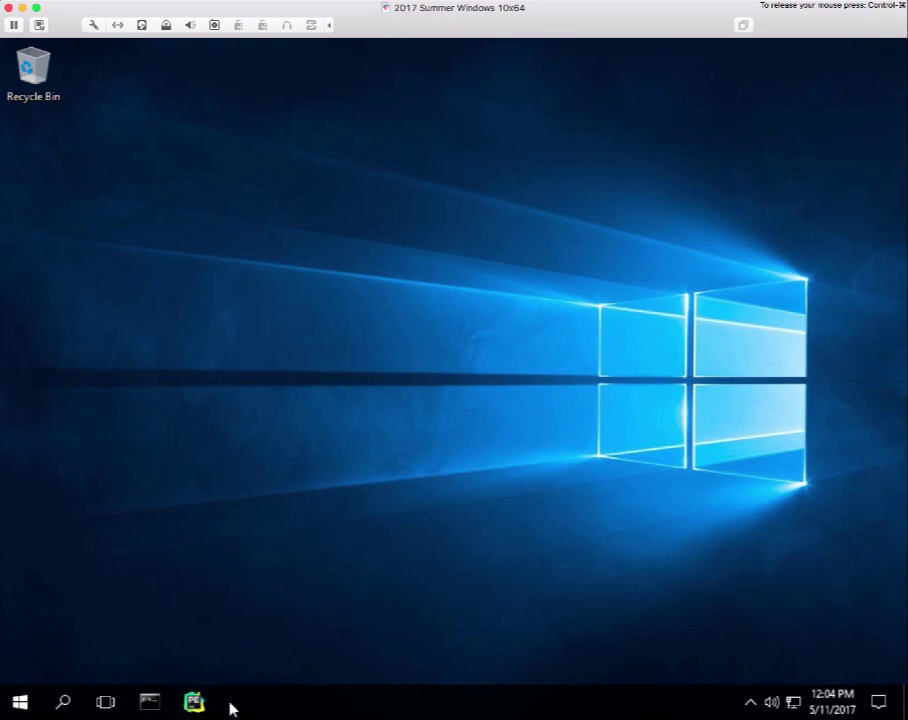
Relaunch PyCharm Edu from the taskbar so practice00 reopens.
click(195, 703)
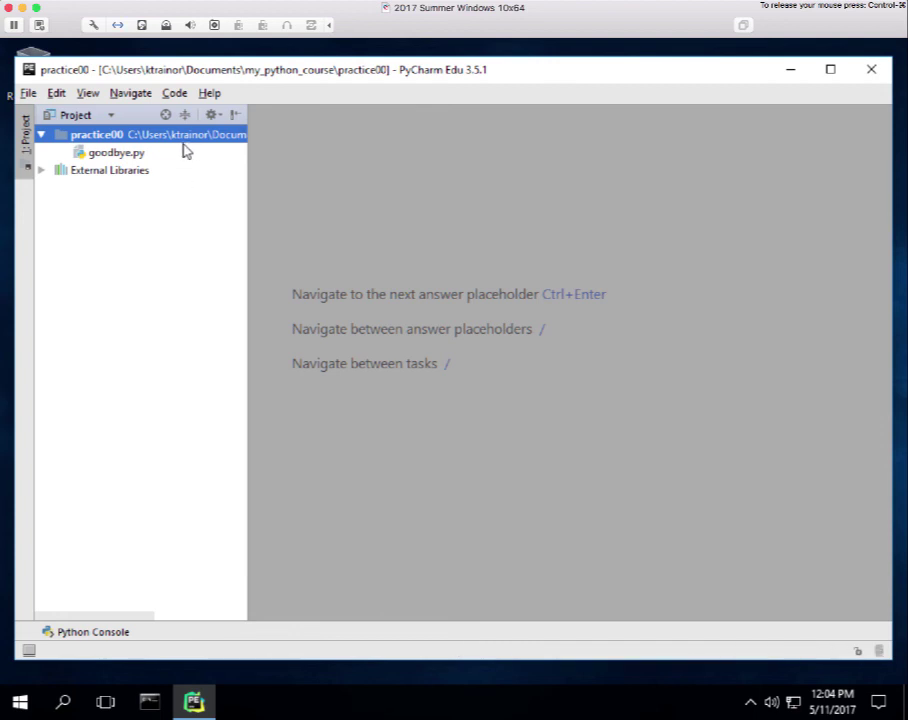
Open goodbye.py and run it to print 'Goodbye, Cruel World! I am never coming back!'.
click(133, 155)
double_click(133, 155)
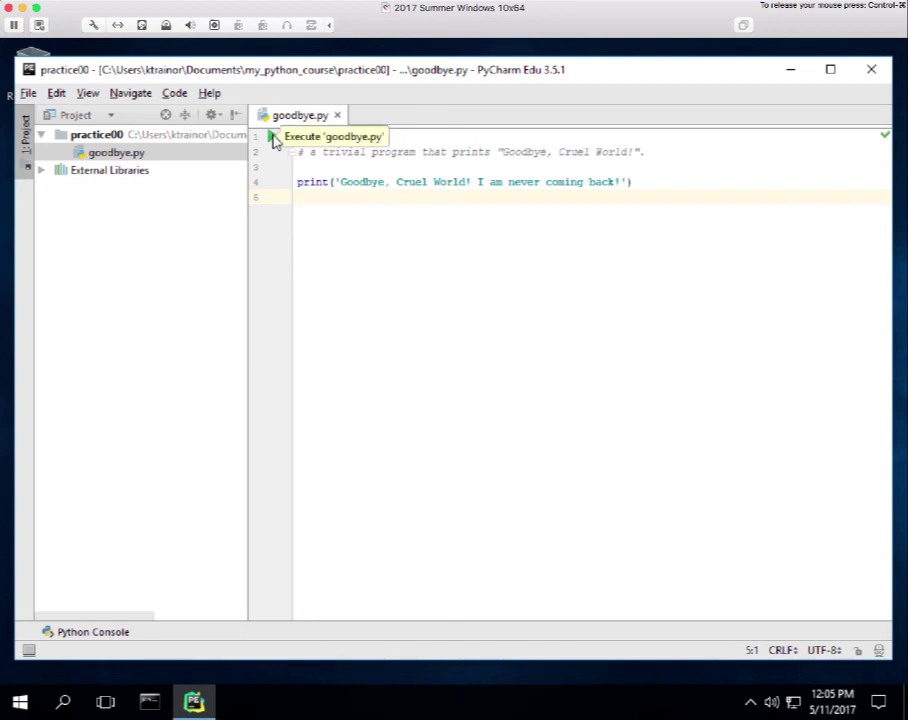
click(273, 137)
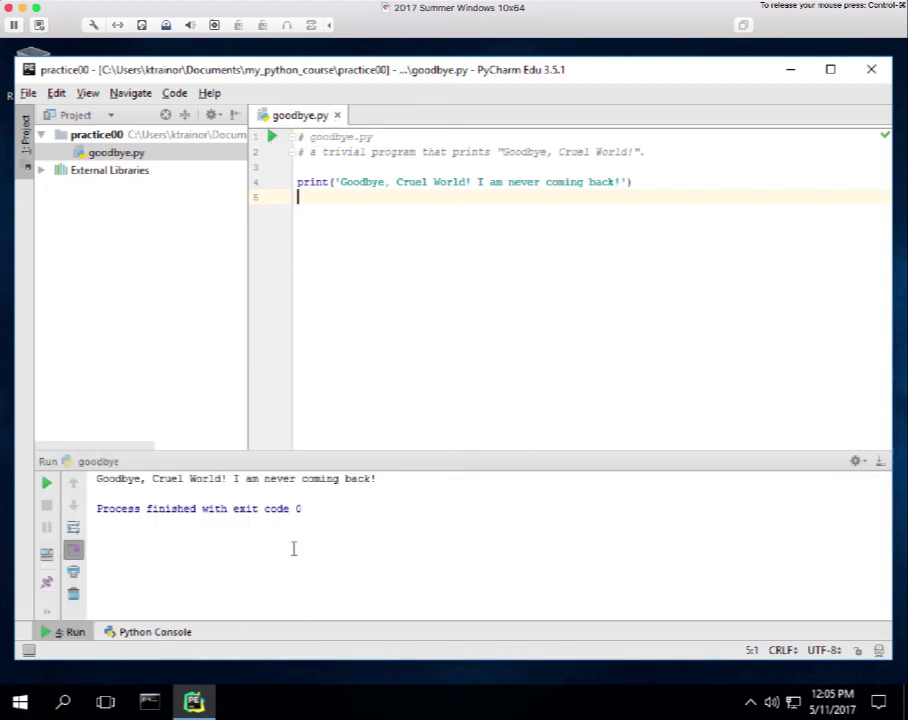